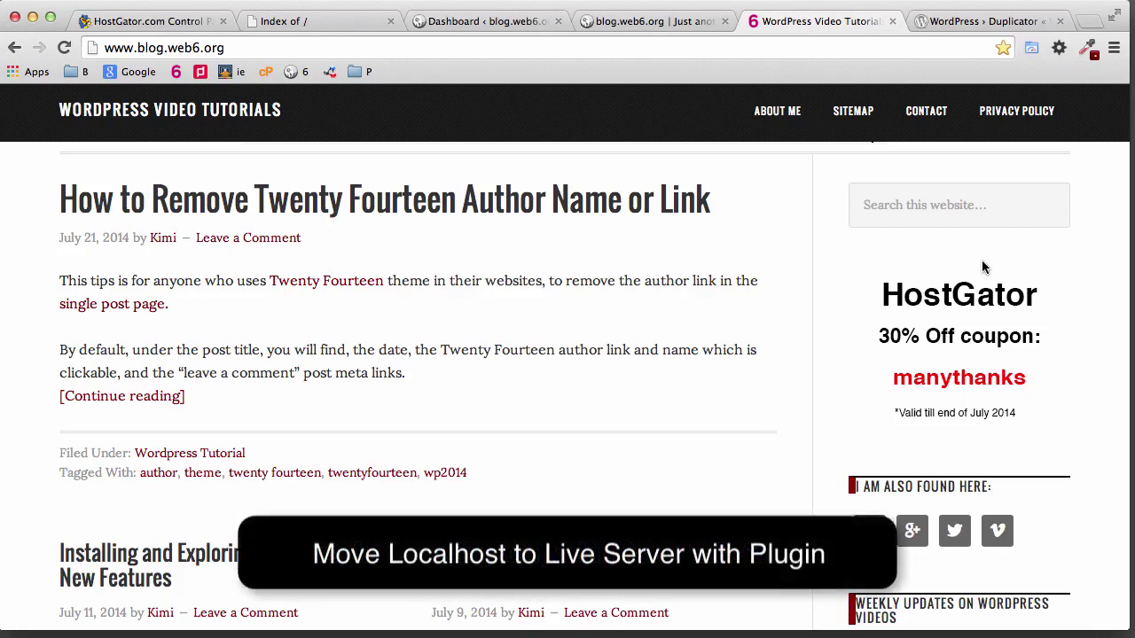
# Close the tutorials blog and review the Duplicator plugin page: version 0.5.6, compatible with WordPress 3.9.1
pyautogui.click(893, 20)
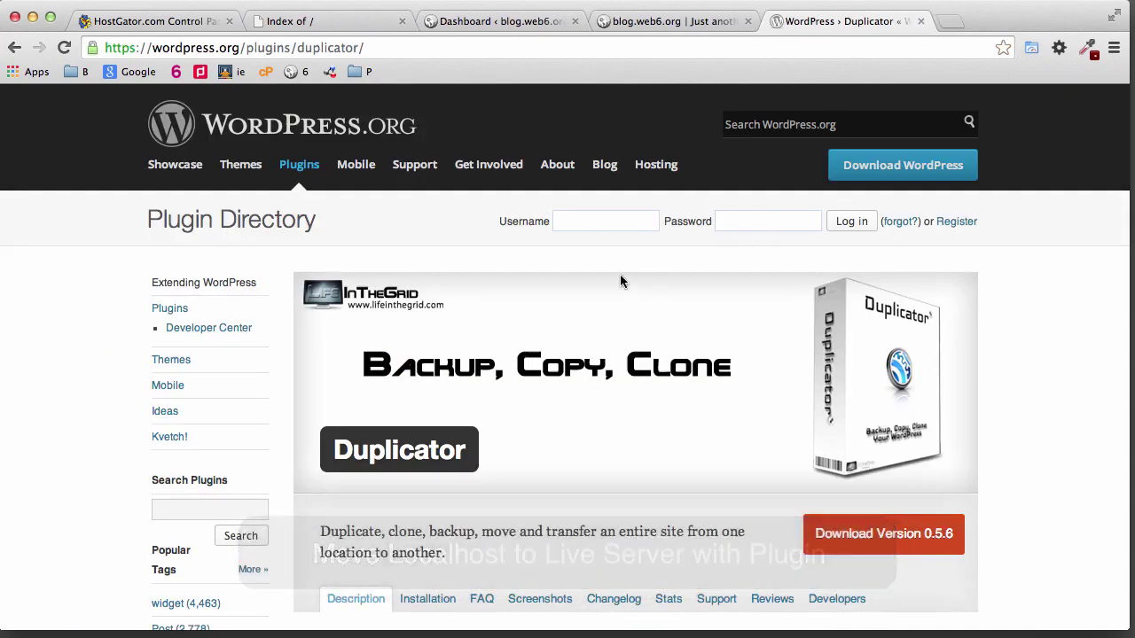
pyautogui.scroll(-5, 529, 261)
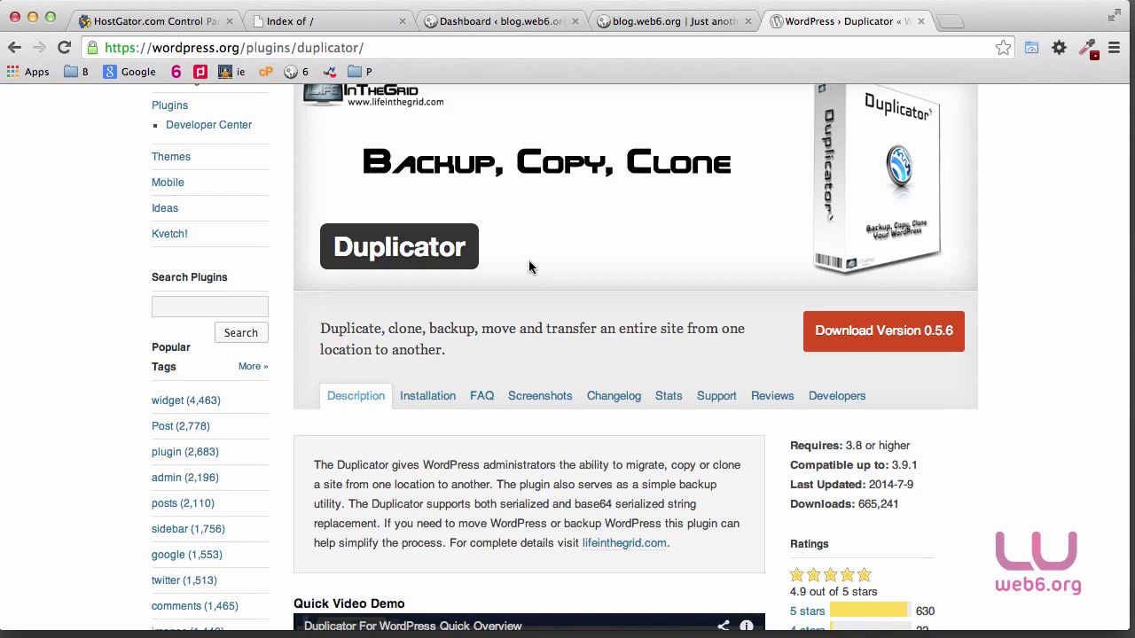
pyautogui.scroll(-5, 529, 266)
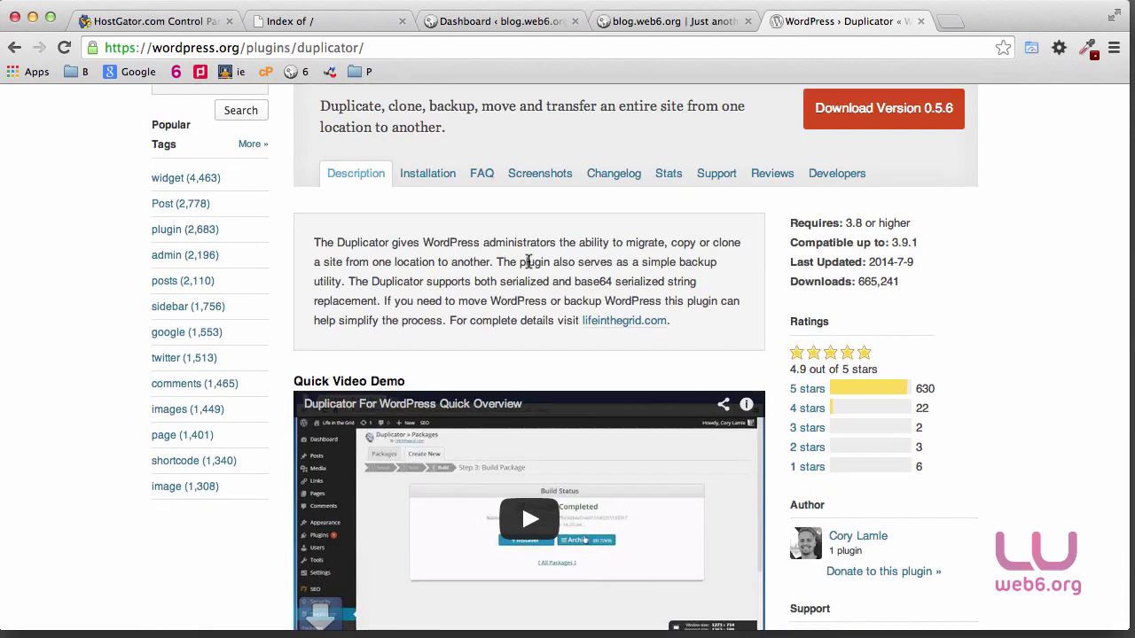
pyautogui.scroll(-10, 528, 262)
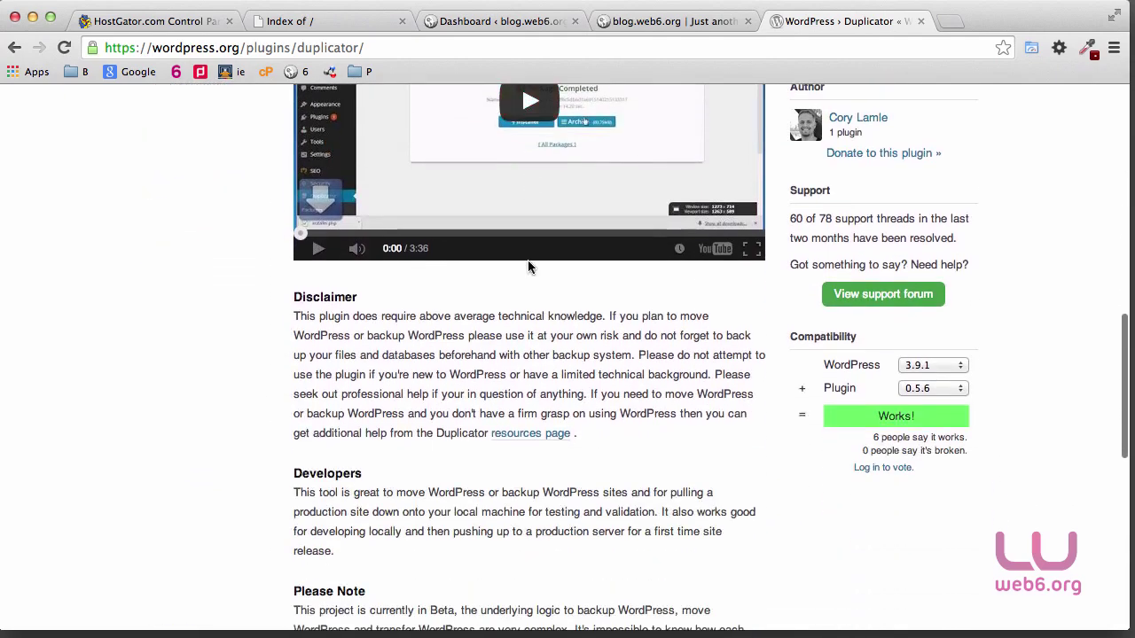
pyautogui.scroll(3, 529, 260)
pyautogui.scroll(3, 530, 268)
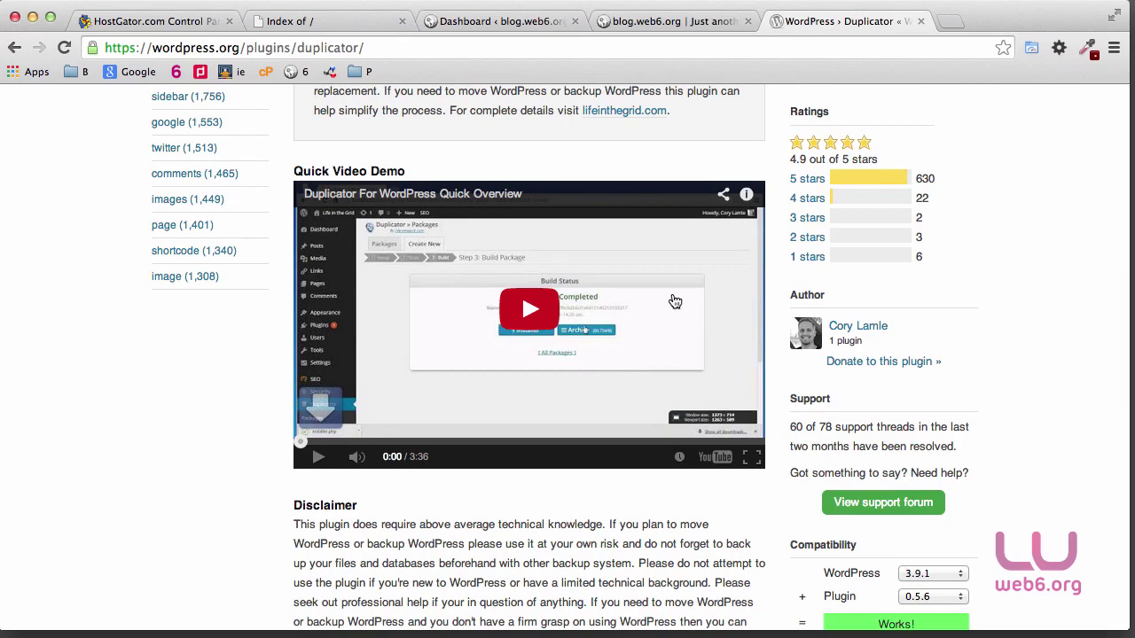
# Close the Duplicator page and scroll through the localhost blogweb6move blog
pyautogui.click(920, 21)
pyautogui.moveTo(284, 48); pyautogui.dragTo(88, 48)
pyautogui.scroll(-1, 648, 212)
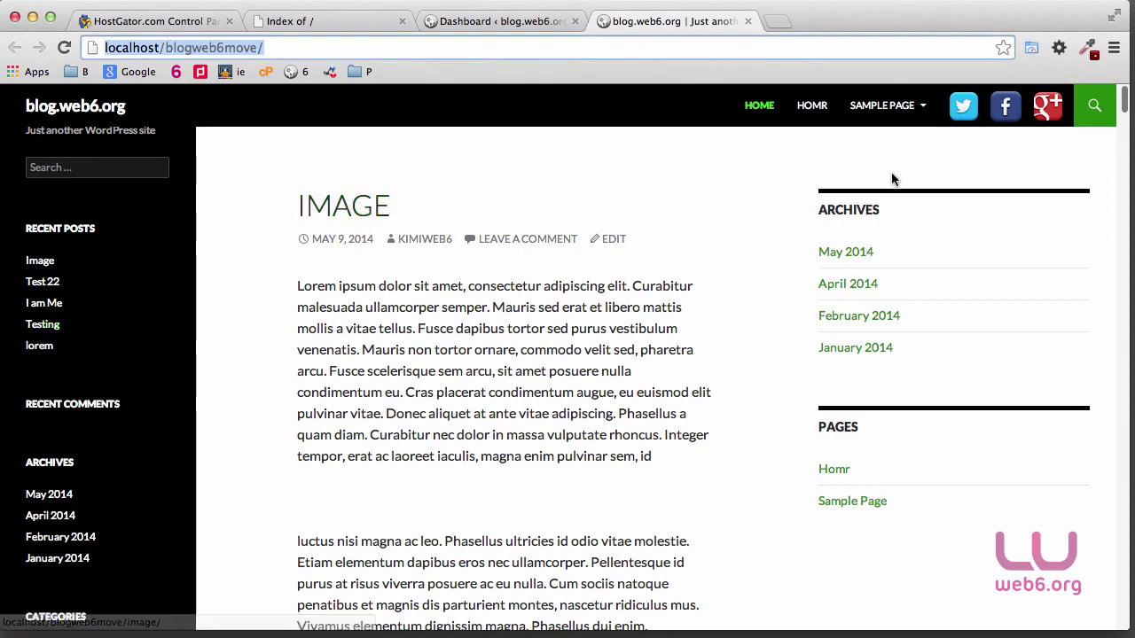
pyautogui.scroll(-10, 550, 304)
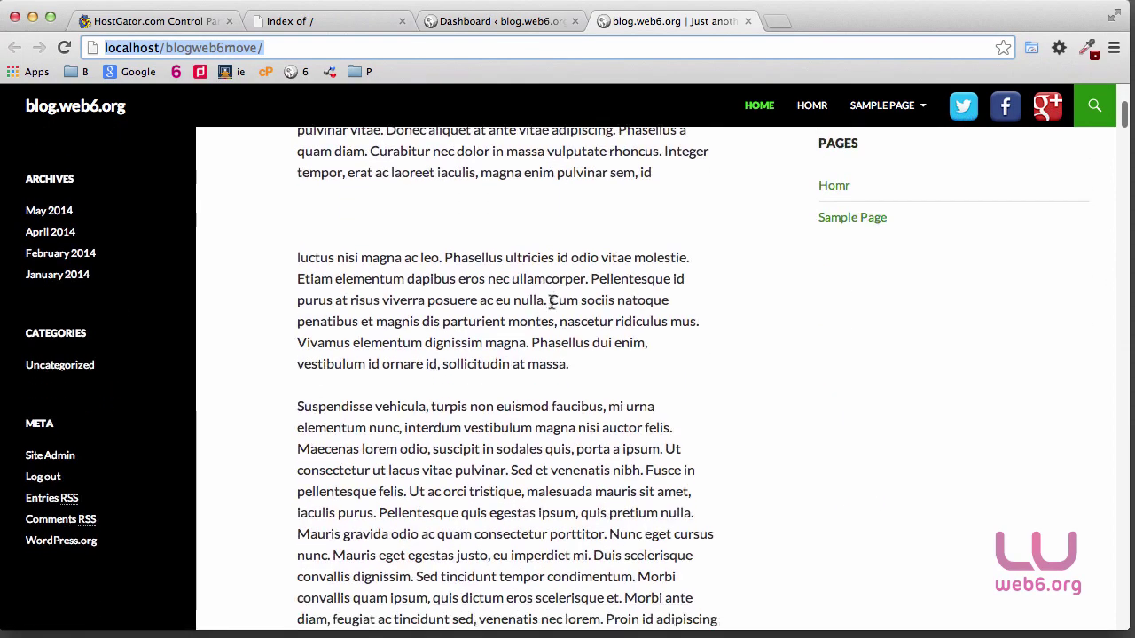
pyautogui.scroll(-15, 552, 309)
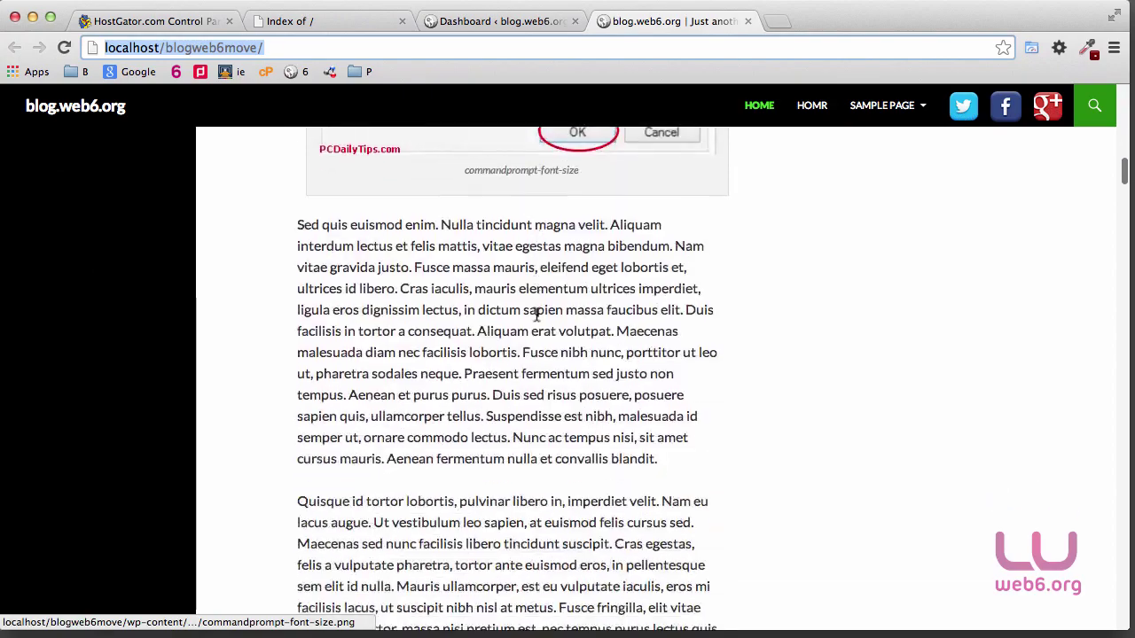
pyautogui.scroll(10, 536, 314)
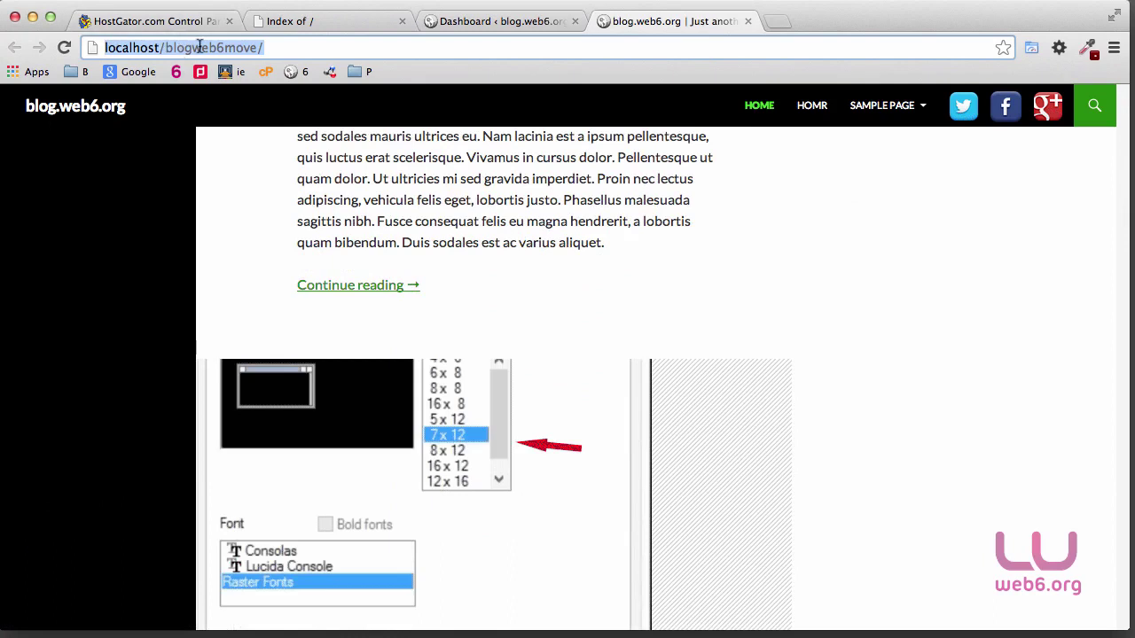
# Check the empty wphowtosite.com index, then bring up the HostGator cPanel
pyautogui.click(344, 22)
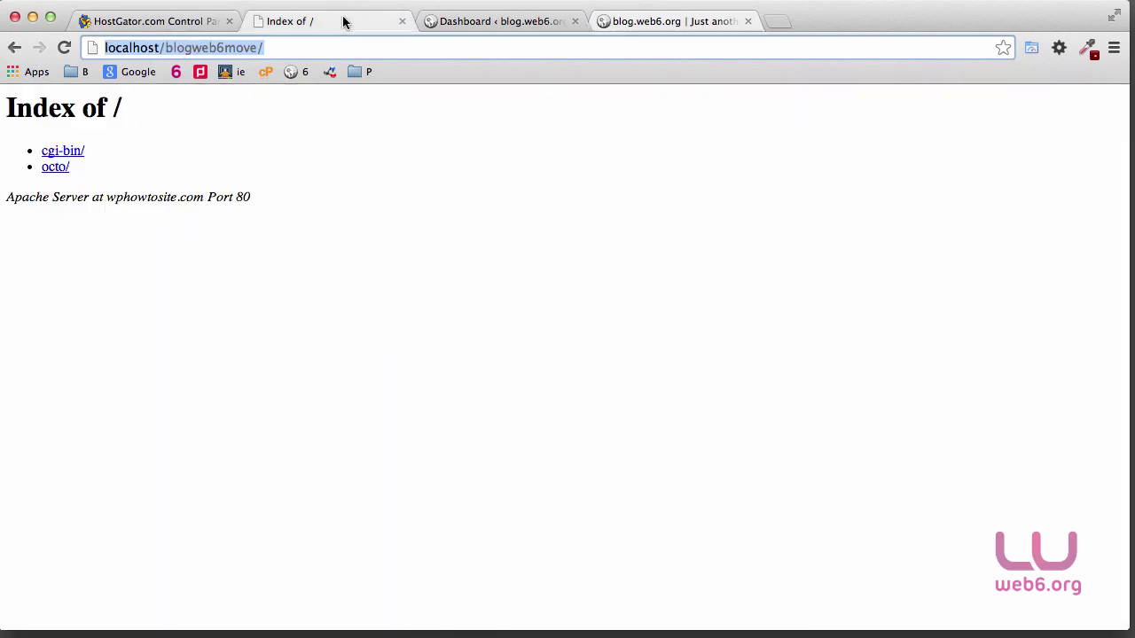
pyautogui.click(223, 48)
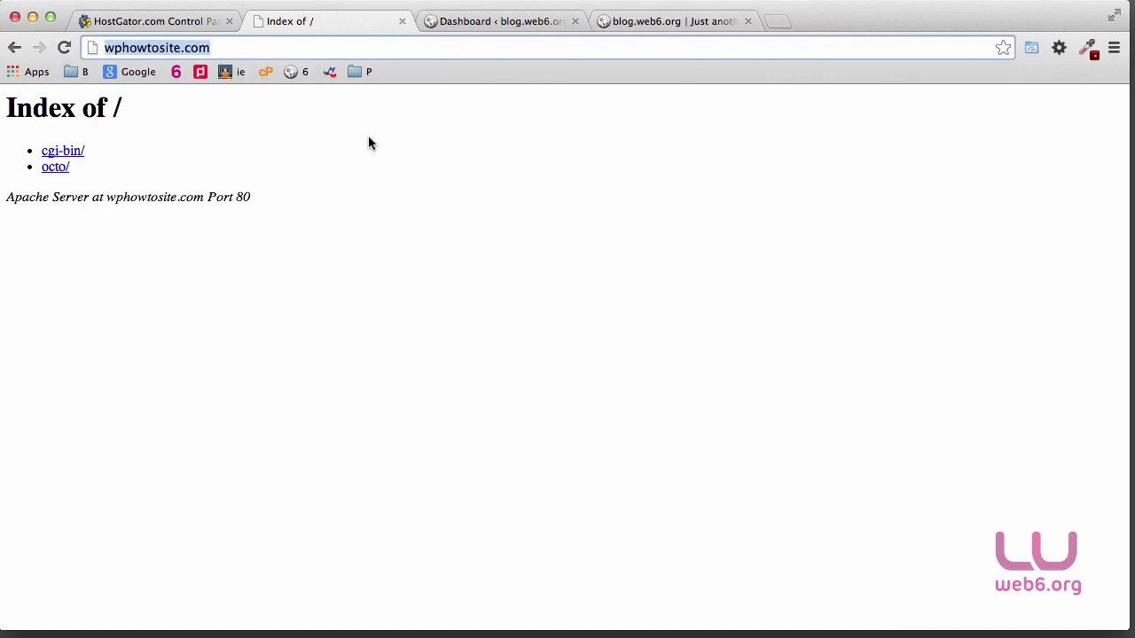
pyautogui.click(147, 21)
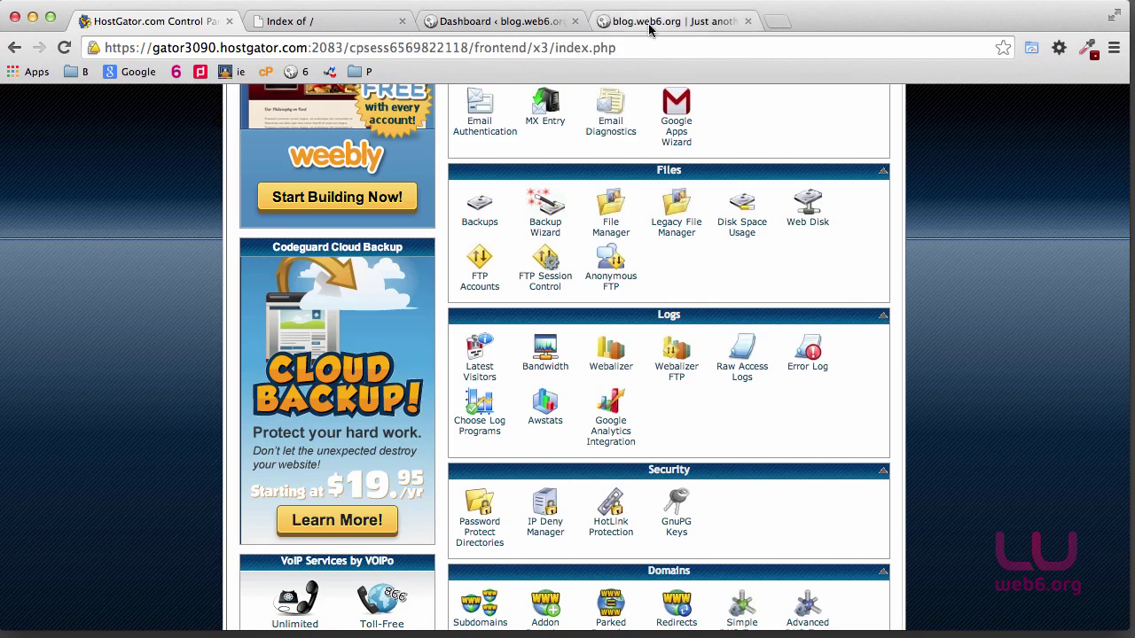
# From the local blog's dashboard, search Plugins > Add New for 'duplicator'
pyautogui.click(546, 22)
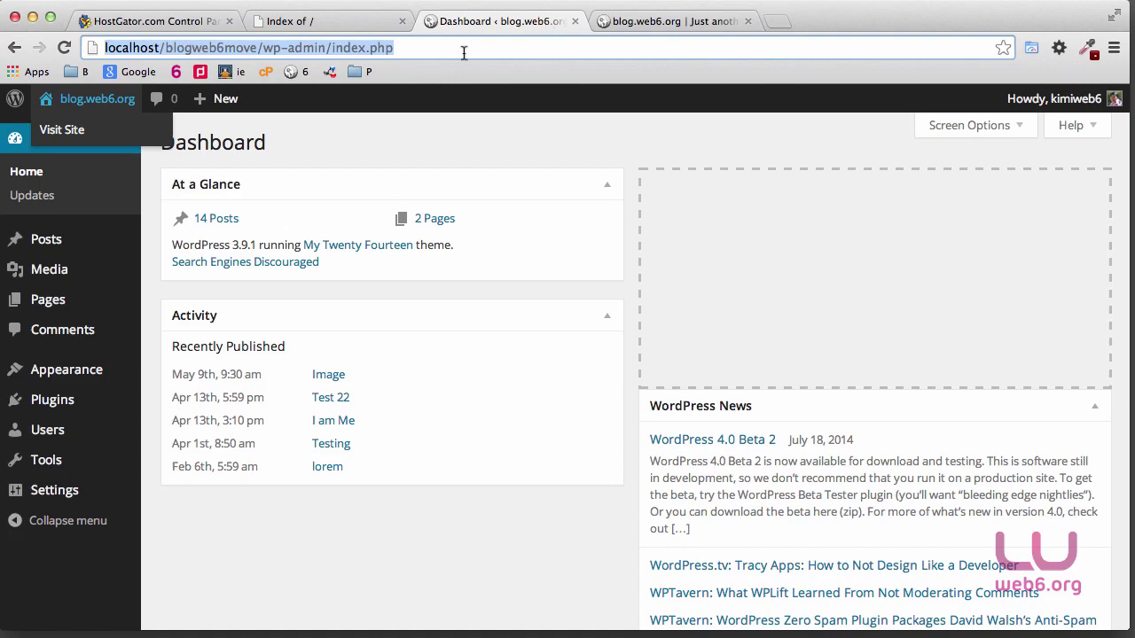
pyautogui.click(279, 49)
pyautogui.moveTo(258, 49); pyautogui.dragTo(14, 43)
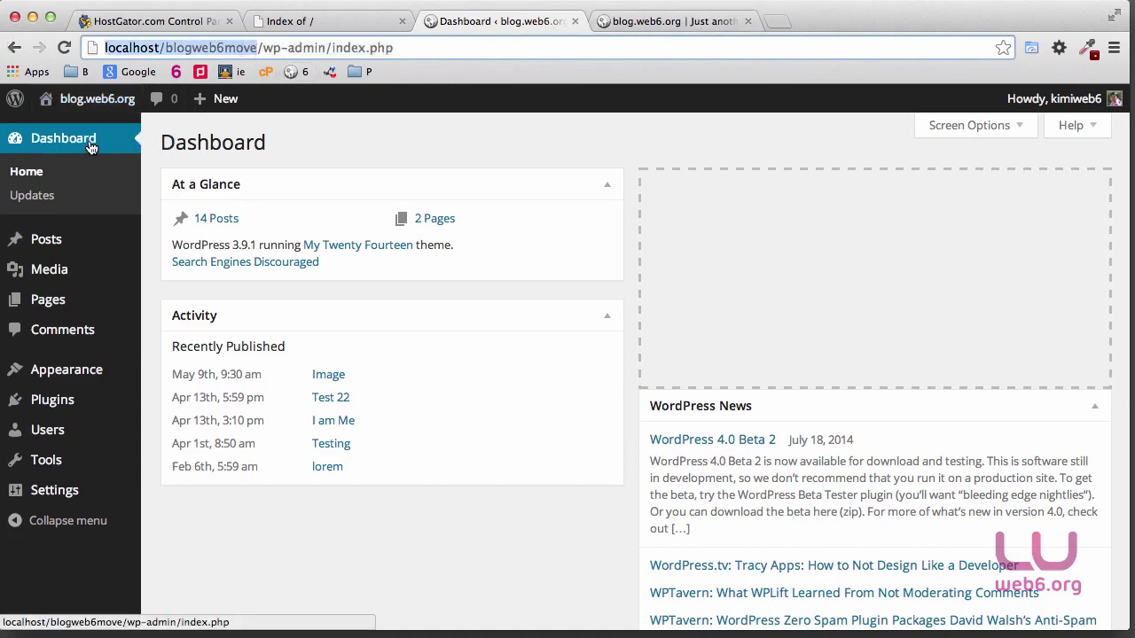
pyautogui.moveTo(36, 400)
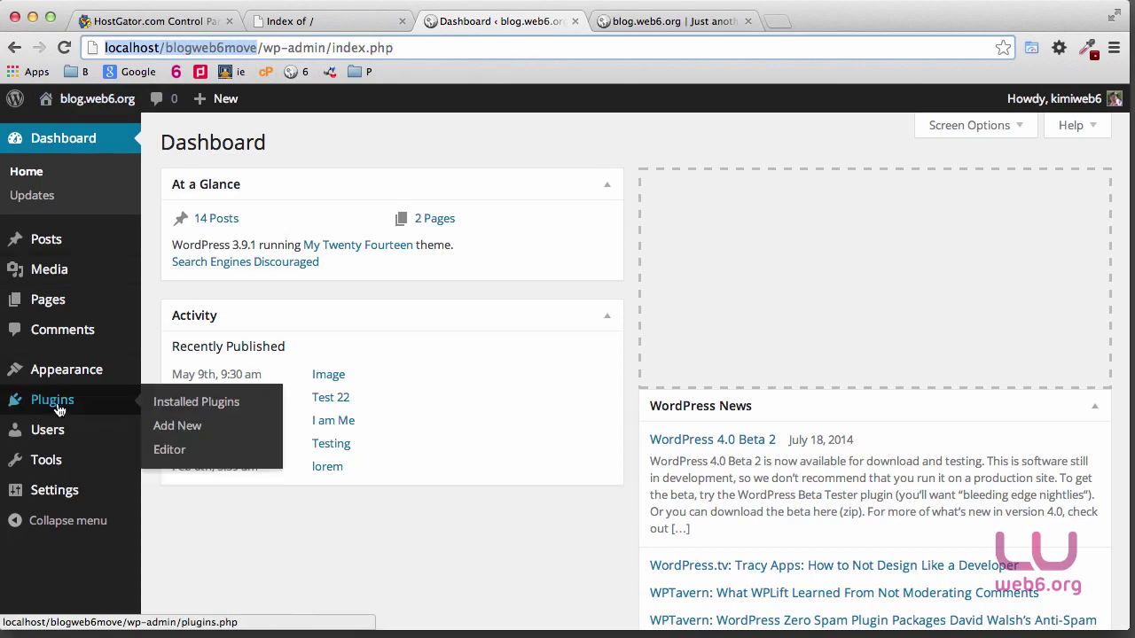
pyautogui.click(182, 423)
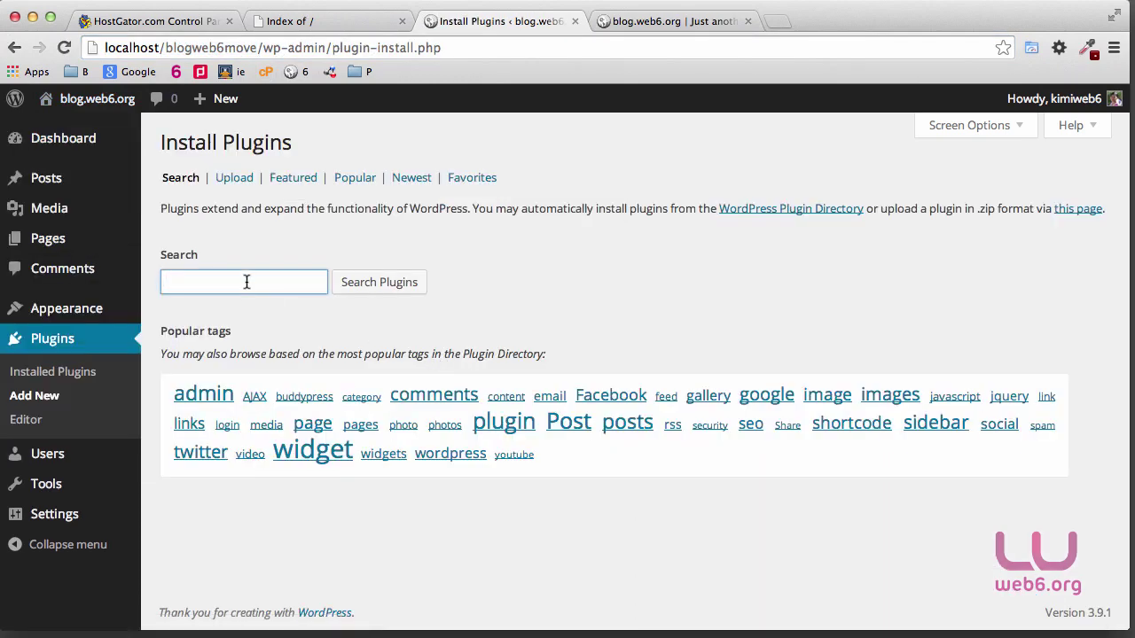
pyautogui.write('duplicator')
pyautogui.press('Return')
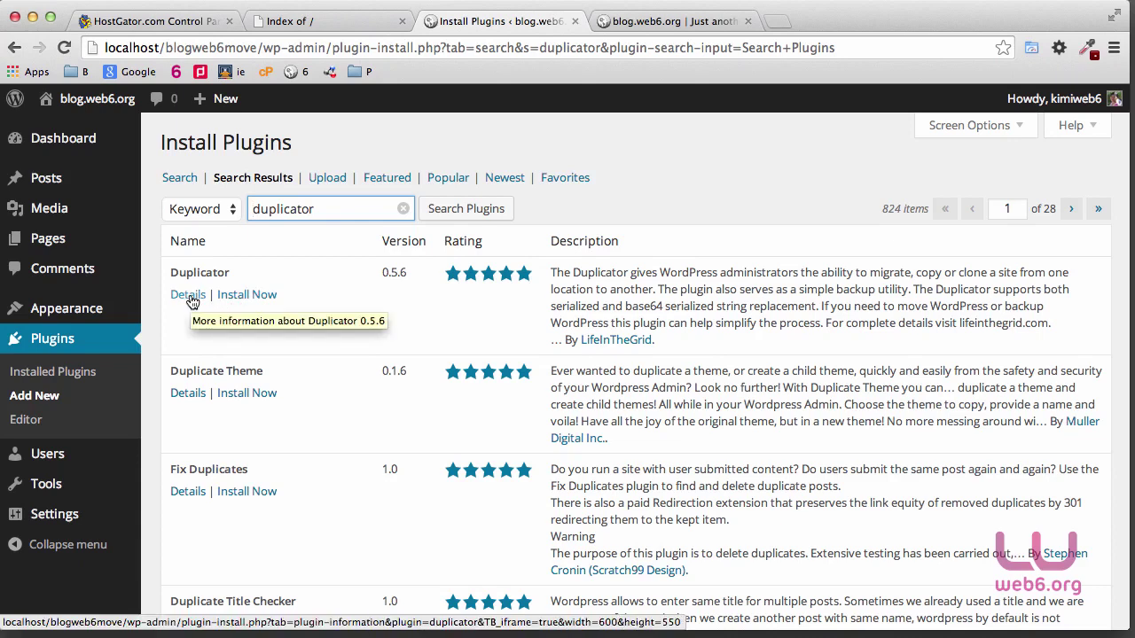
# Install Duplicator 0.5.6, confirm, and activate it so it appears in the admin menu
pyautogui.click(233, 302)
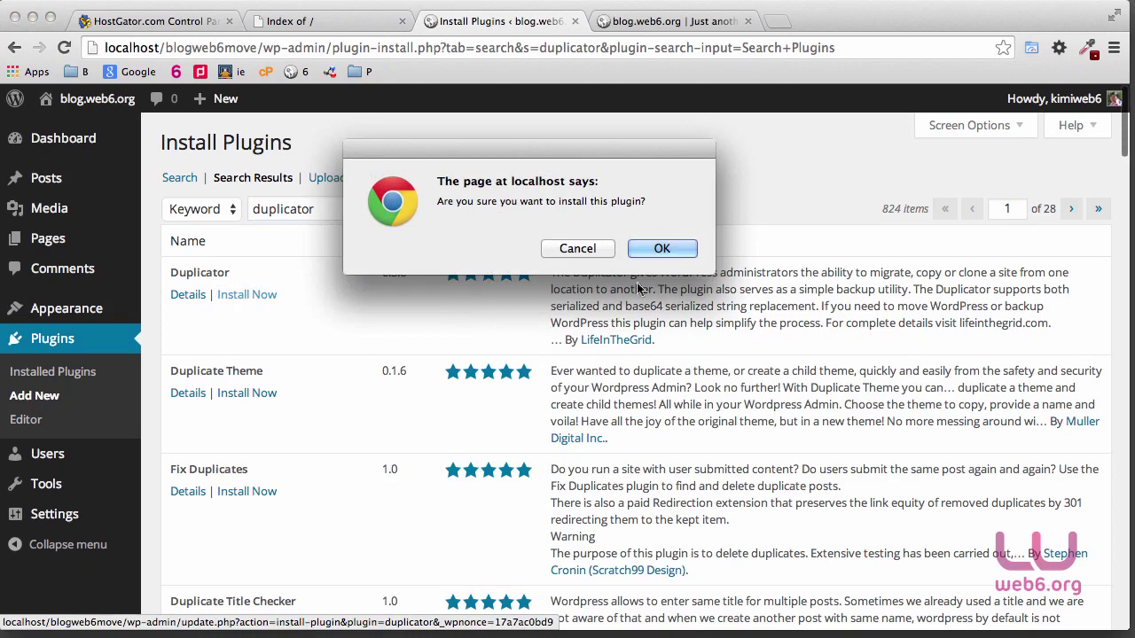
pyautogui.click(658, 248)
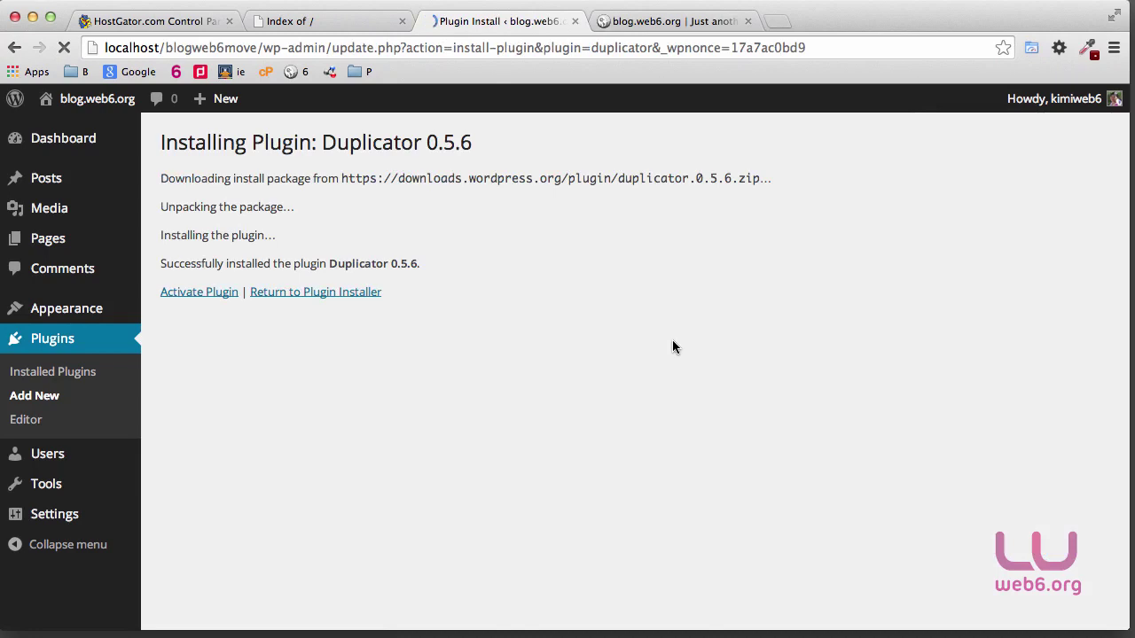
pyautogui.click(210, 294)
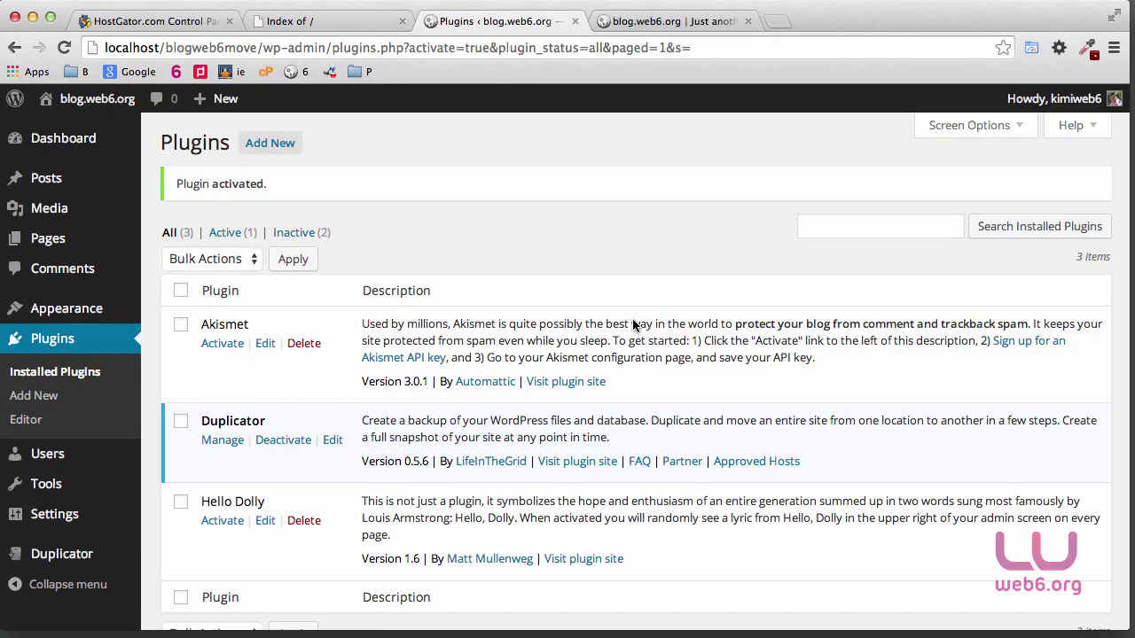
pyautogui.scroll(-2, 270, 385)
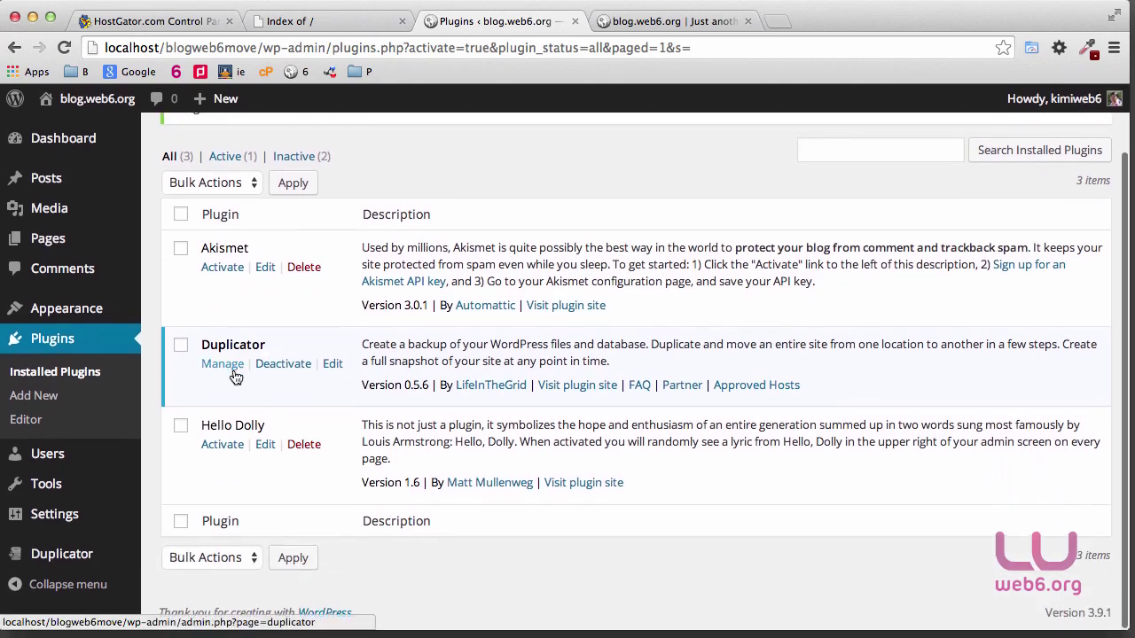
pyautogui.moveTo(66, 562)
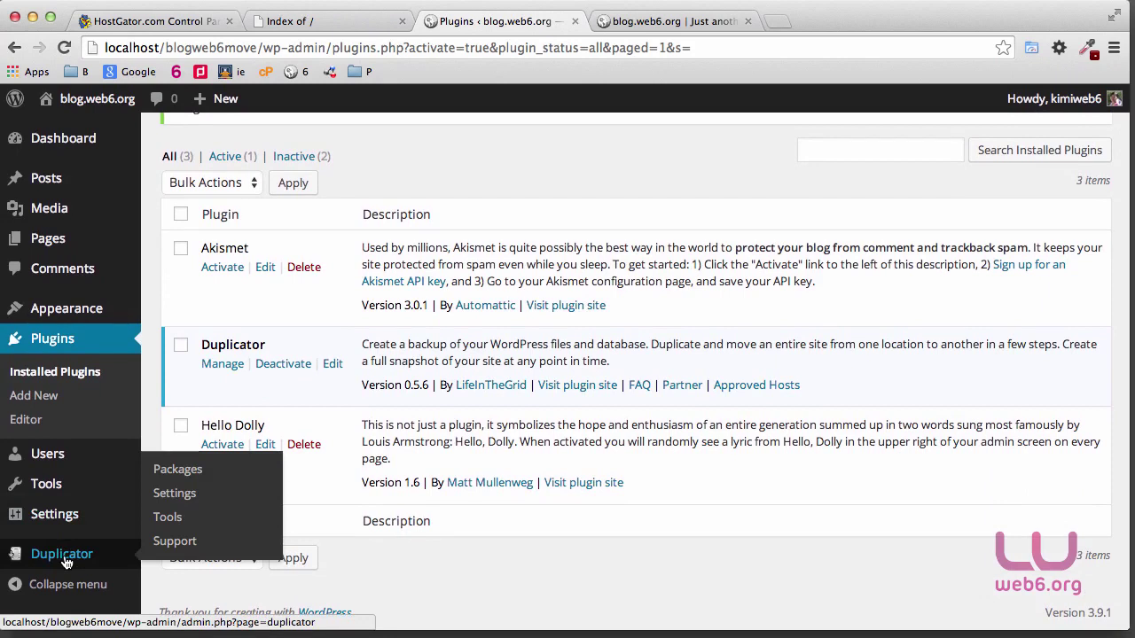
# Create a new Duplicator package and rename it to 20140722_blogweb6move
pyautogui.click(165, 471)
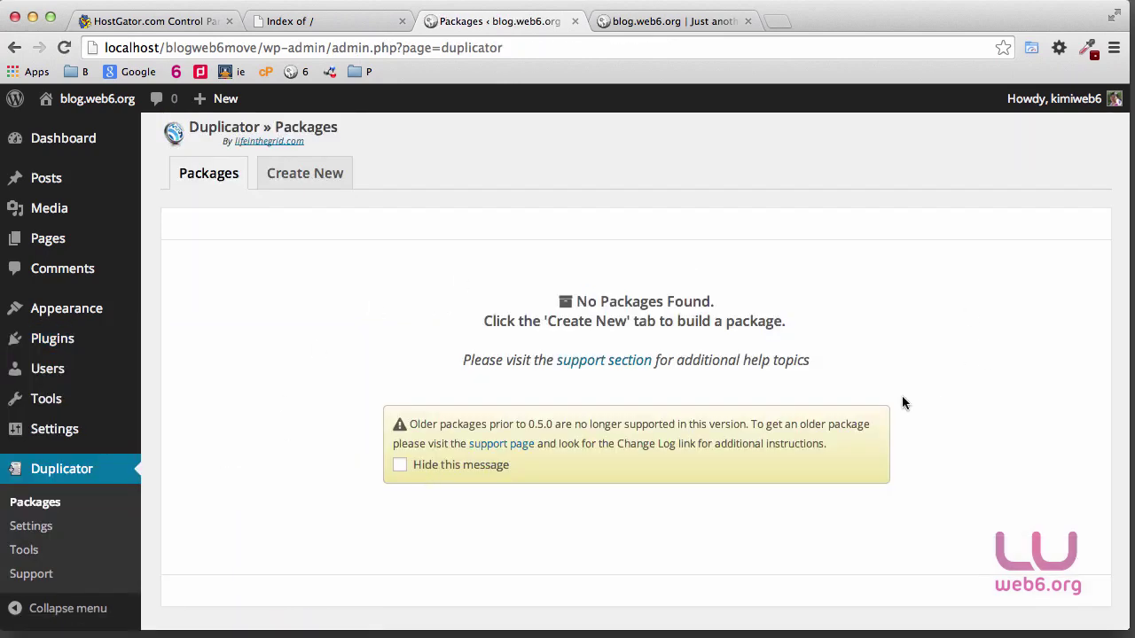
pyautogui.click(313, 181)
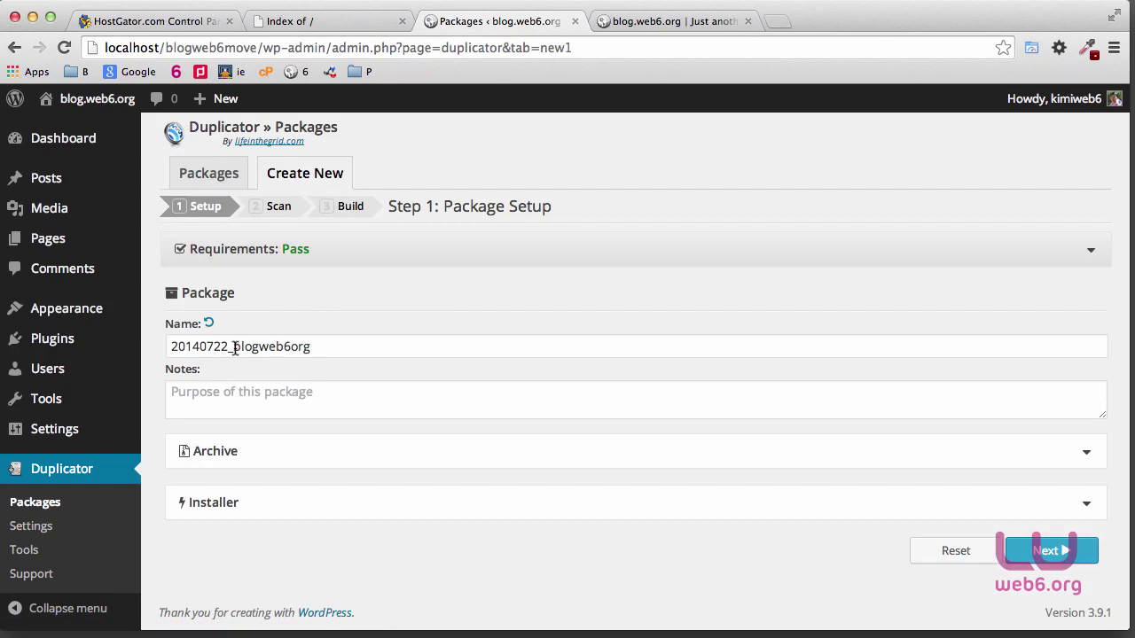
pyautogui.moveTo(235, 348); pyautogui.dragTo(340, 346)
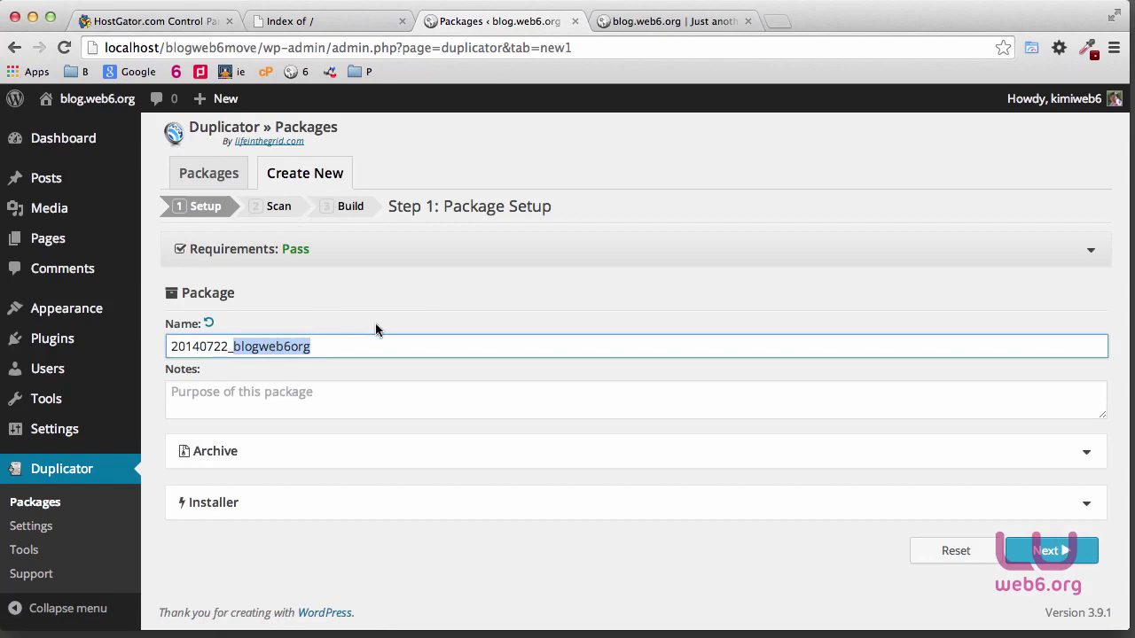
pyautogui.click(274, 350)
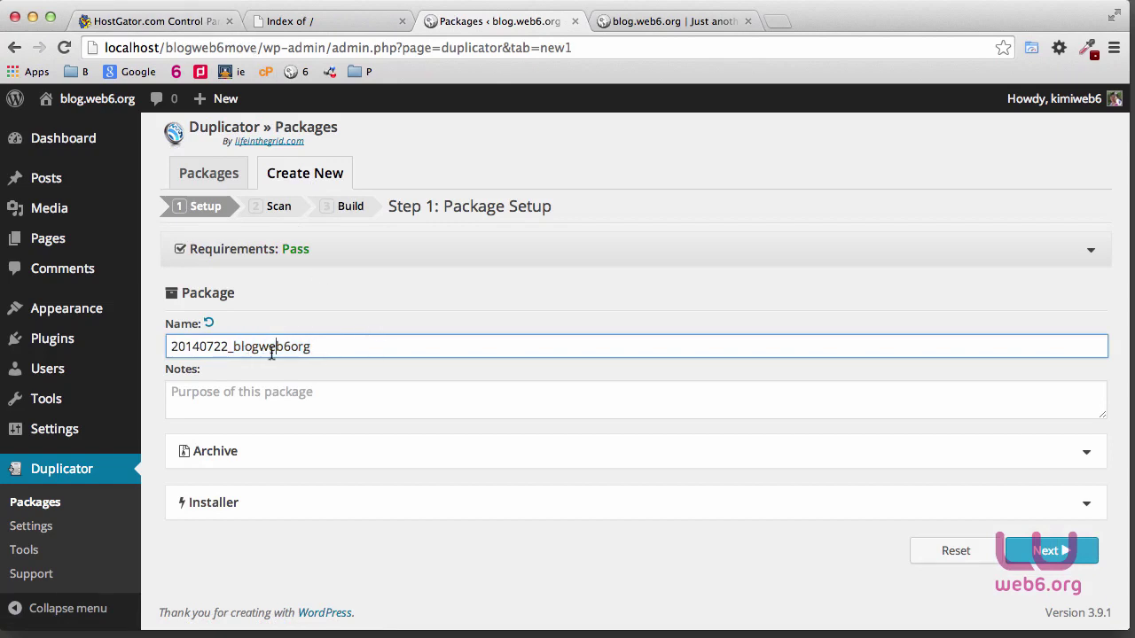
pyautogui.moveTo(290, 348); pyautogui.dragTo(355, 348)
pyautogui.write('move')
# Add the note 'Moving from localhost/blogweb6move to wphowtosite.com' to the package
pyautogui.moveTo(257, 49); pyautogui.dragTo(163, 50)
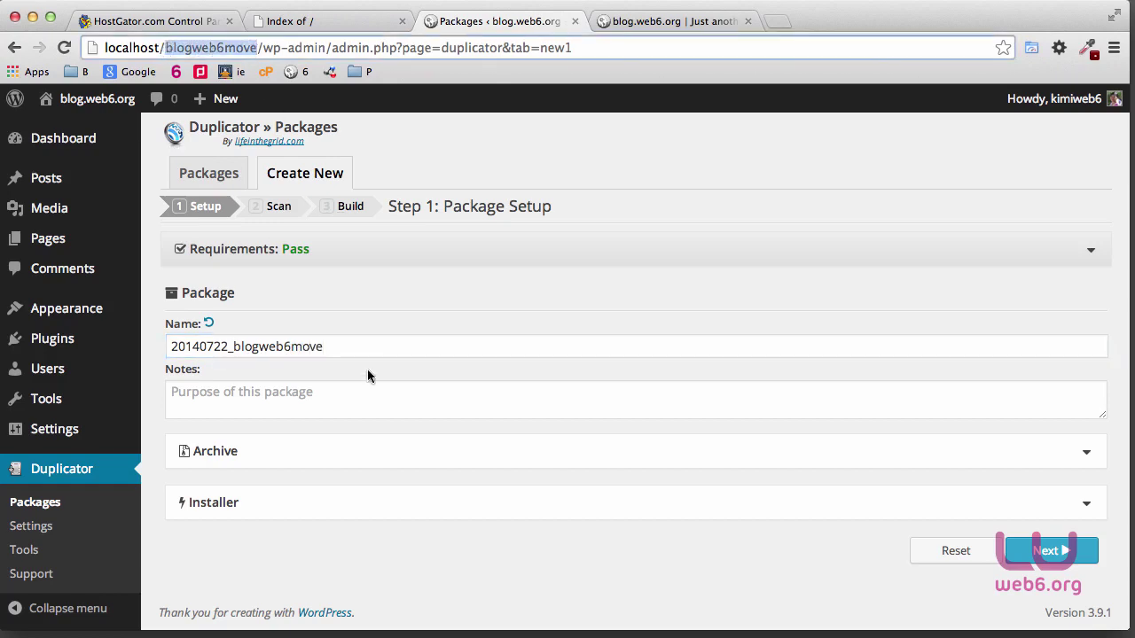
pyautogui.click(275, 393)
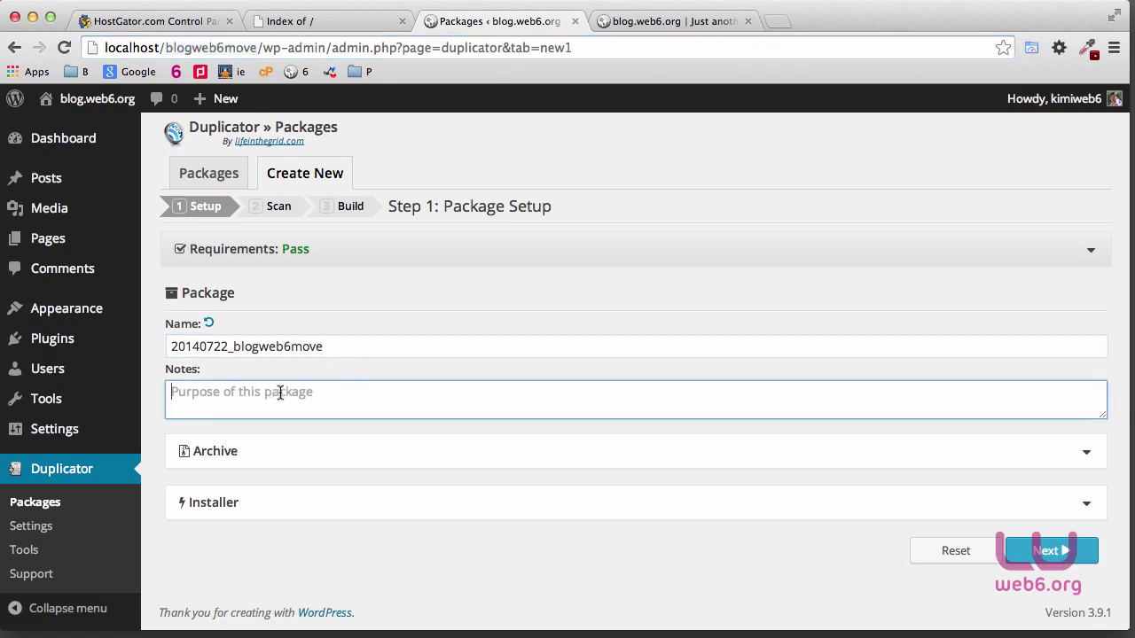
pyautogui.write('Mo')
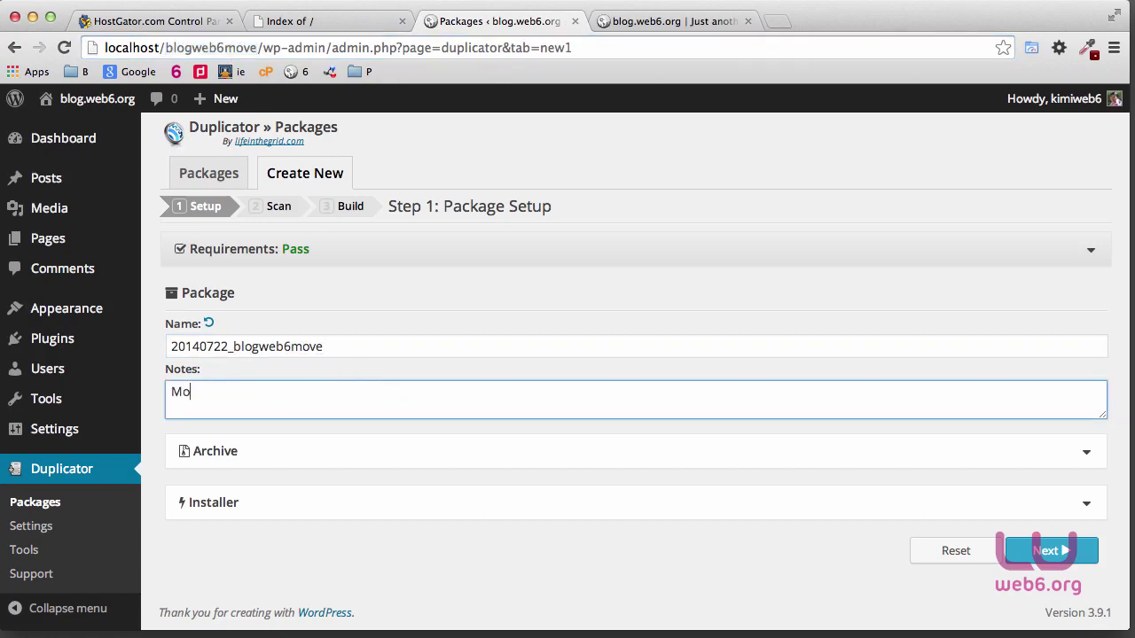
pyautogui.write('ving from localhost/blogweb6move to wphowtosite.com')
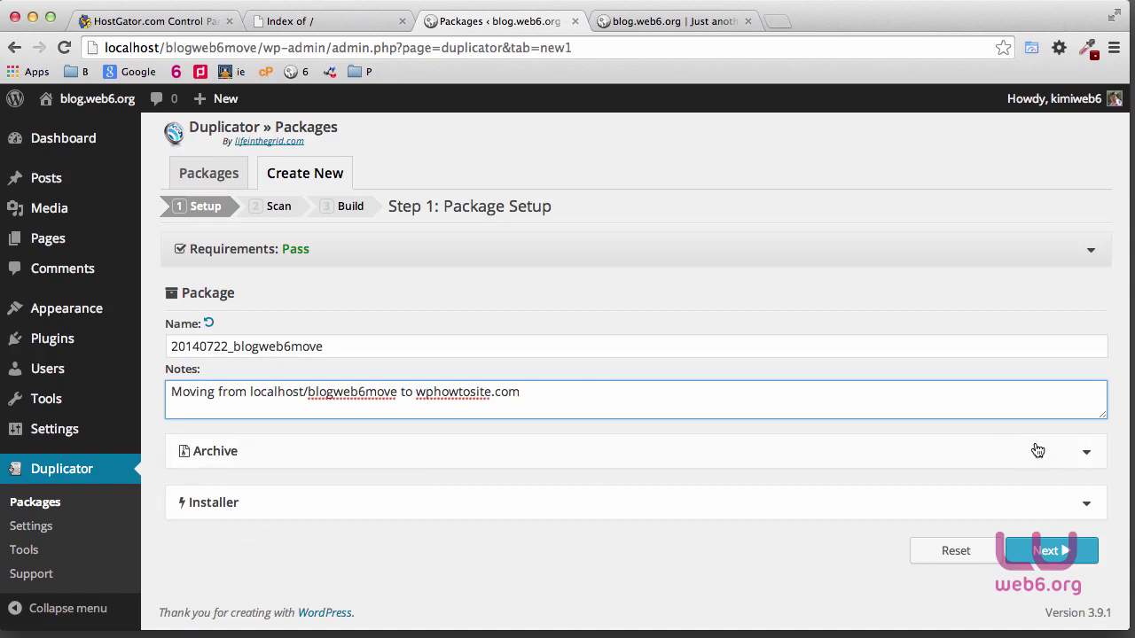
# Look over the Archive and Installer settings, then review the package name and notes
pyautogui.click(1080, 454)
pyautogui.scroll(-1, 1083, 461)
pyautogui.scroll(-3, 1083, 461)
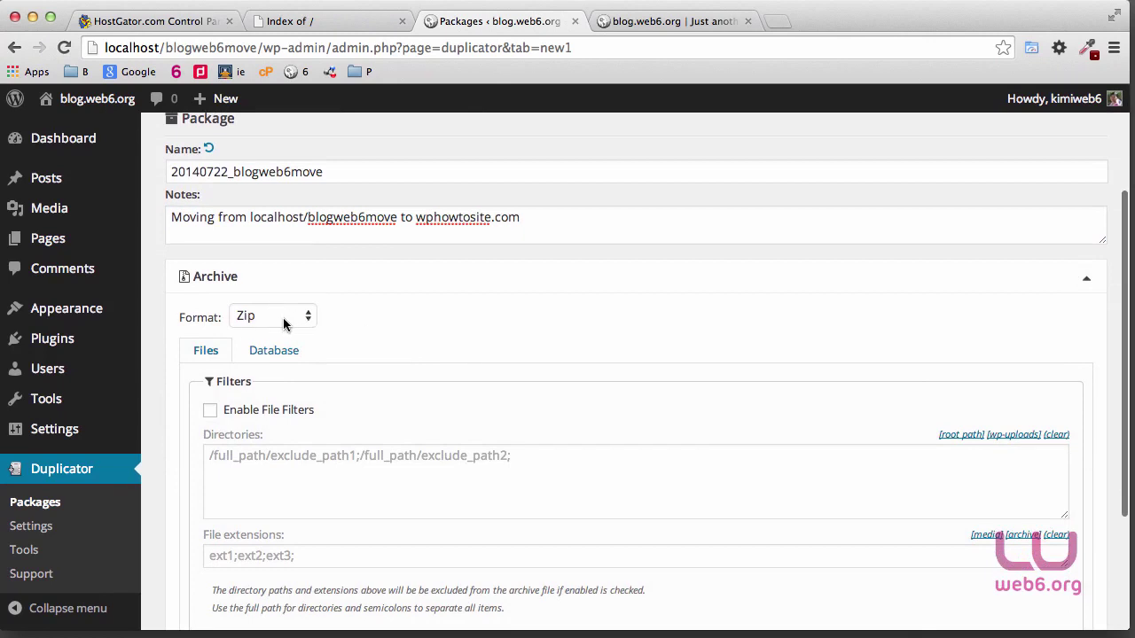
pyautogui.click(1091, 278)
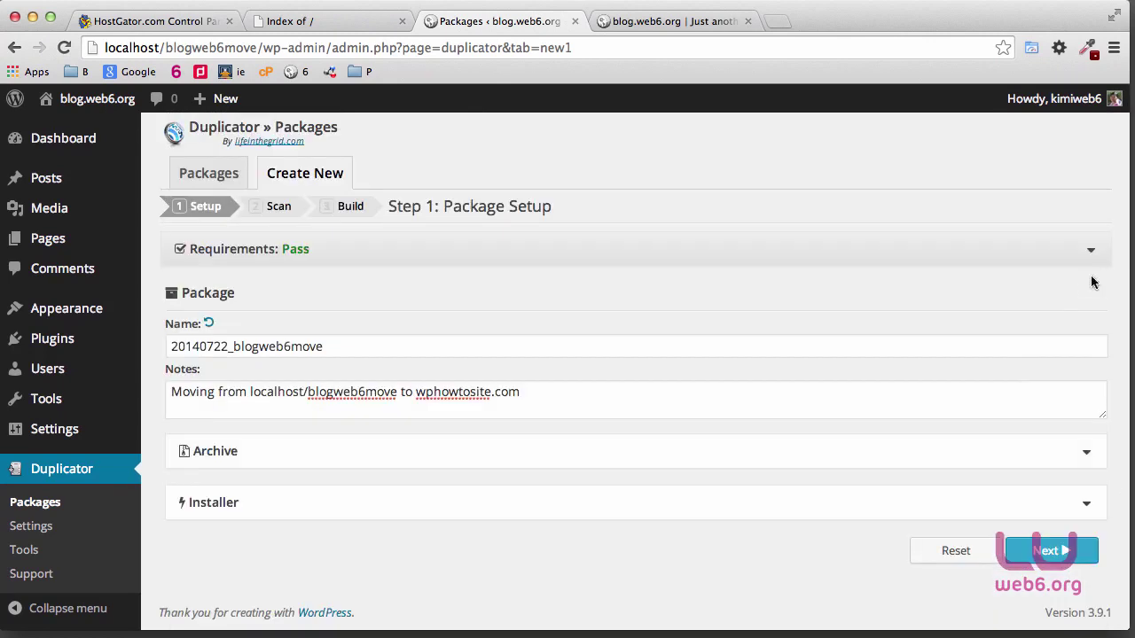
pyautogui.click(1082, 495)
pyautogui.scroll(-5, 985, 390)
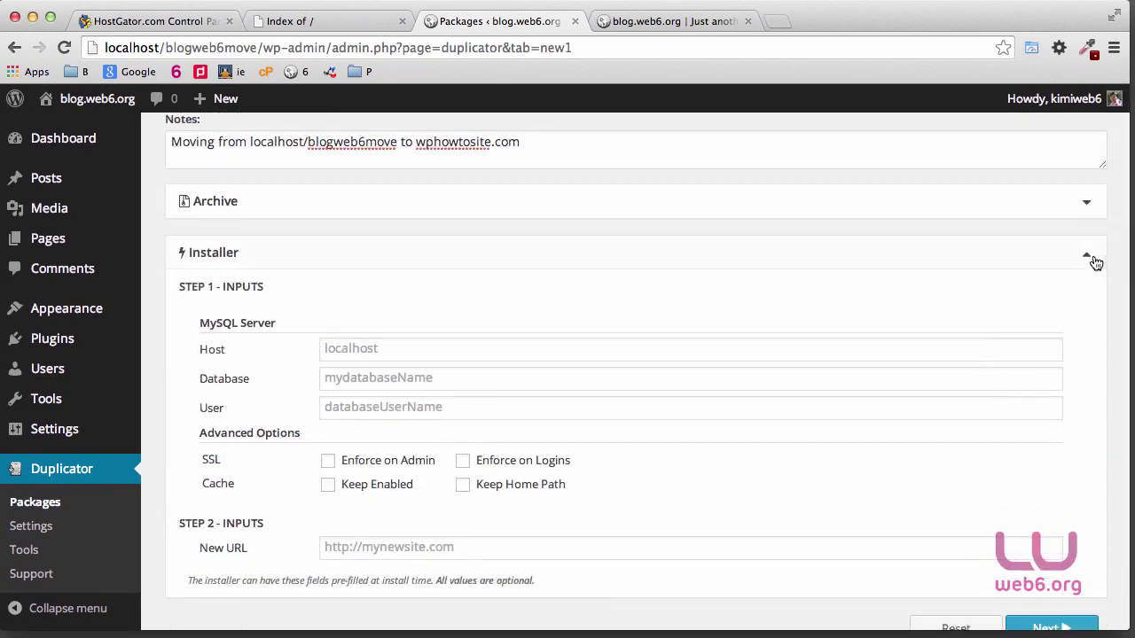
pyautogui.click(1089, 257)
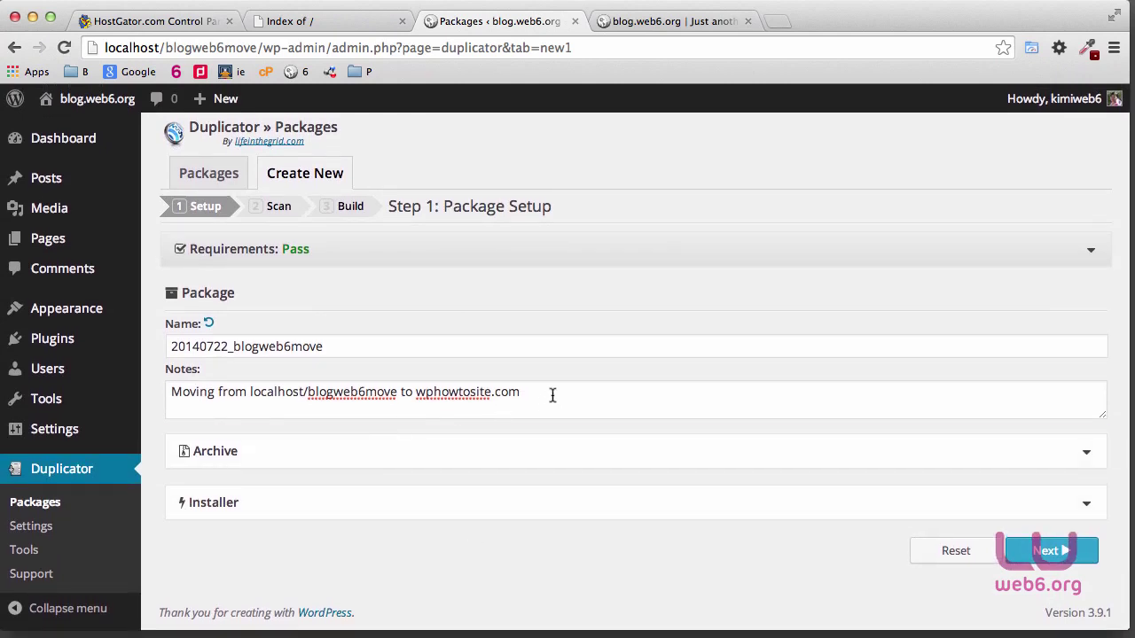
pyautogui.moveTo(552, 393); pyautogui.dragTo(122, 357)
pyautogui.click(382, 353)
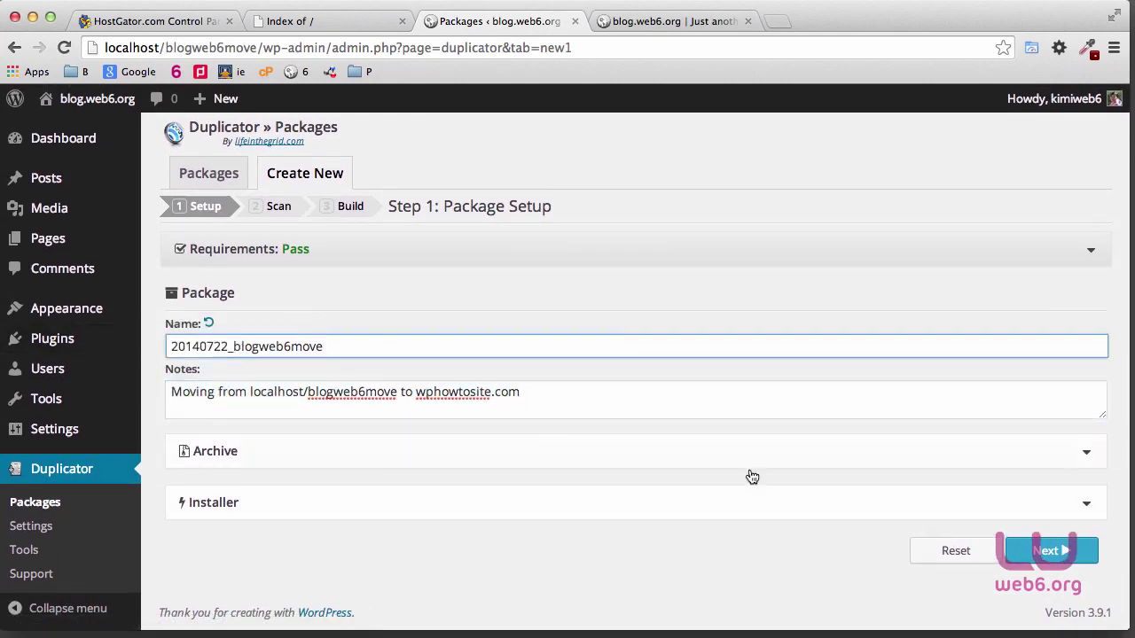
# Run the system scan and confirm Good results: files 21.96MB, database 3.39MB
pyautogui.click(1080, 556)
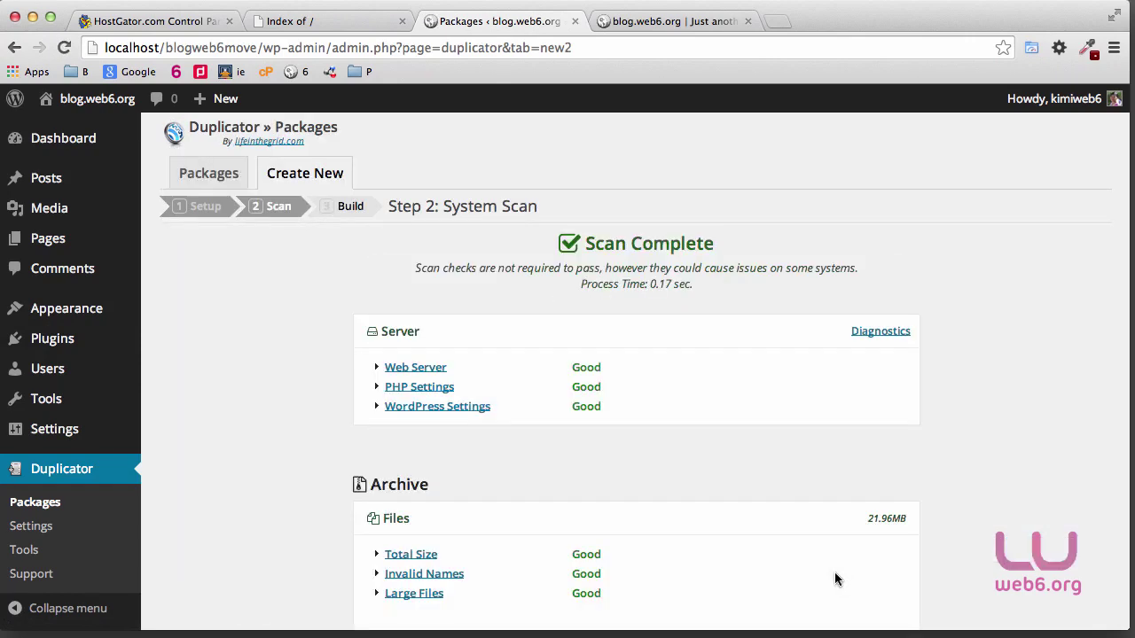
pyautogui.scroll(-5, 827, 577)
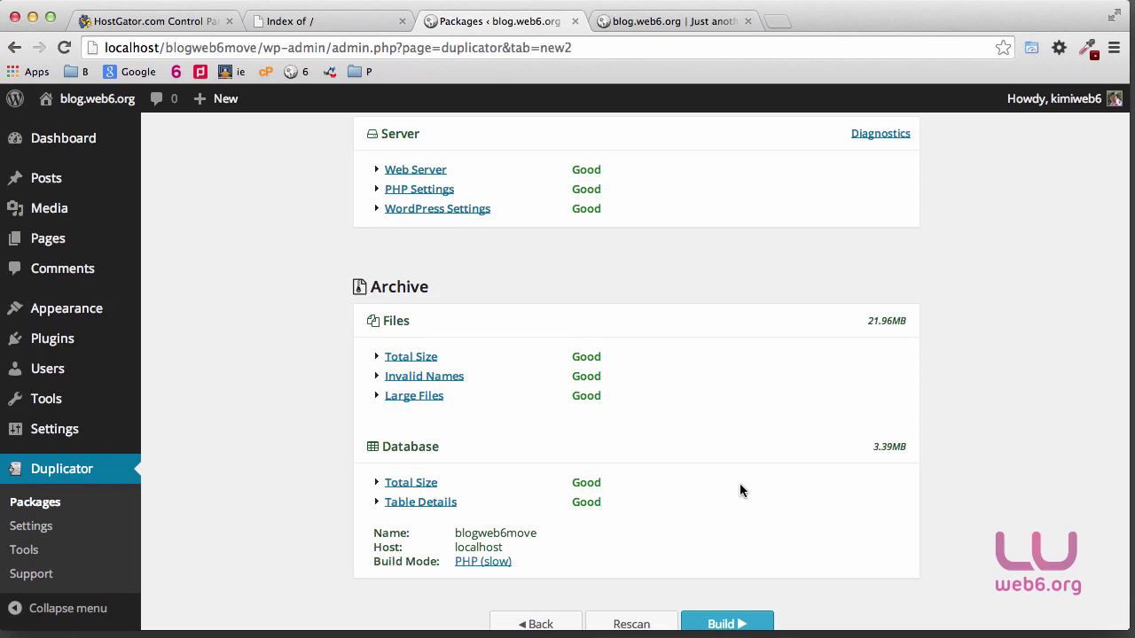
pyautogui.scroll(-2, 745, 497)
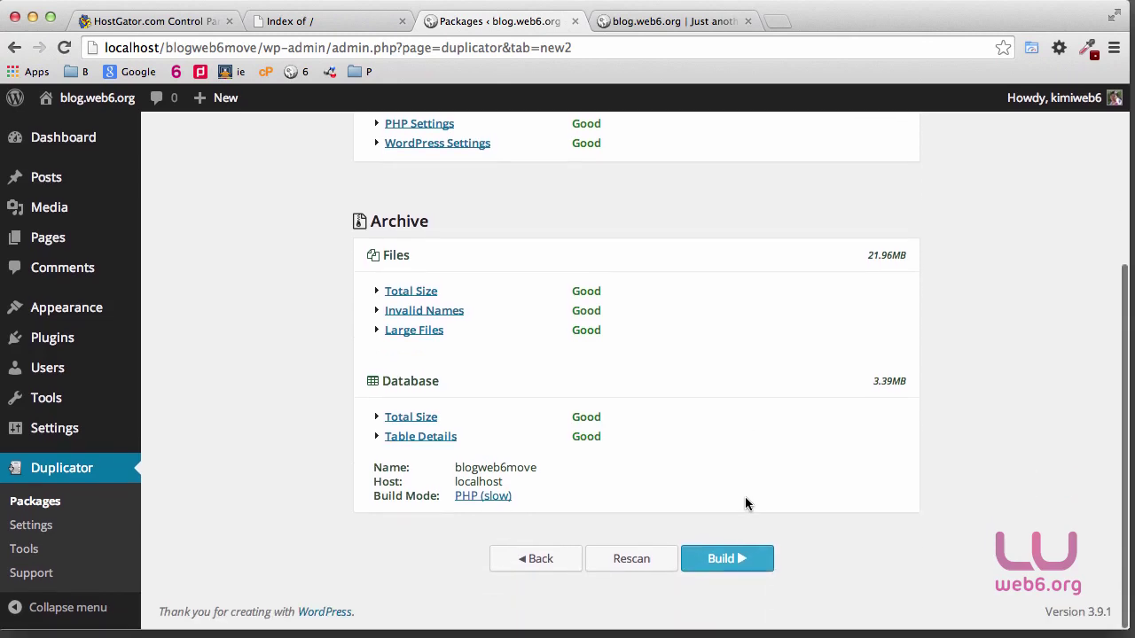
# Build the package, then download installer.php and the 10.87MB archive zip
pyautogui.click(720, 564)
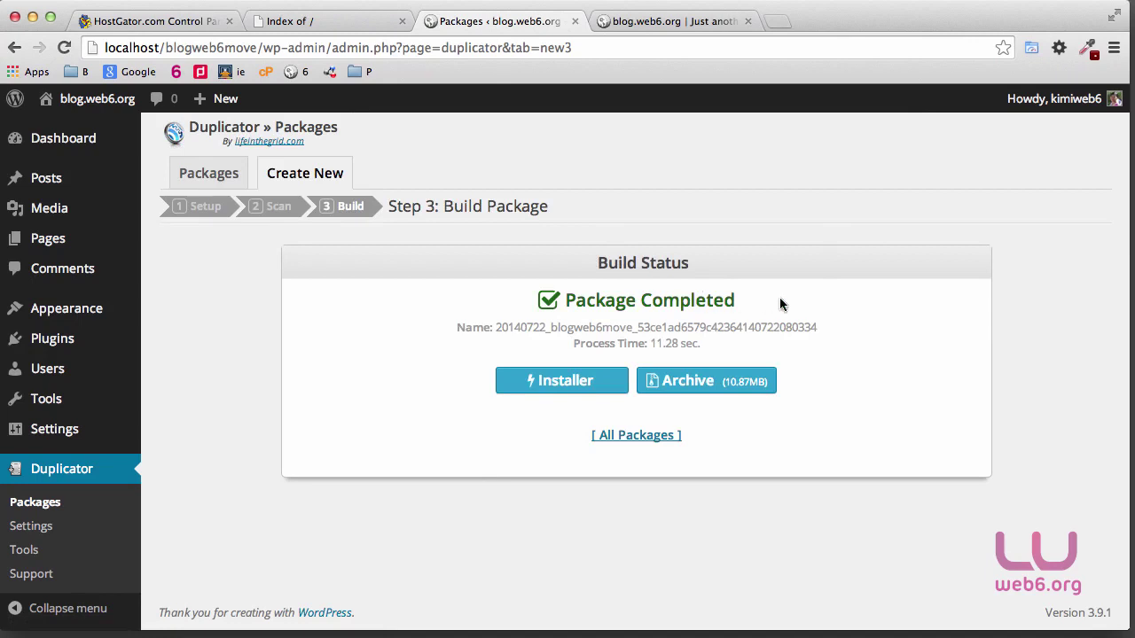
pyautogui.click(522, 391)
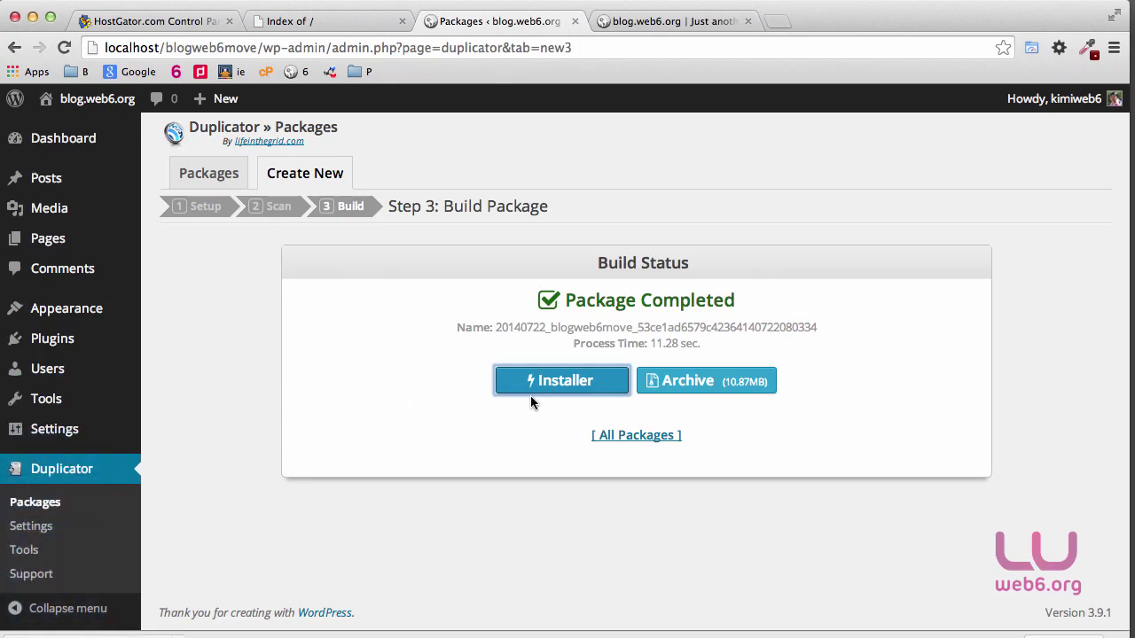
pyautogui.click(688, 396)
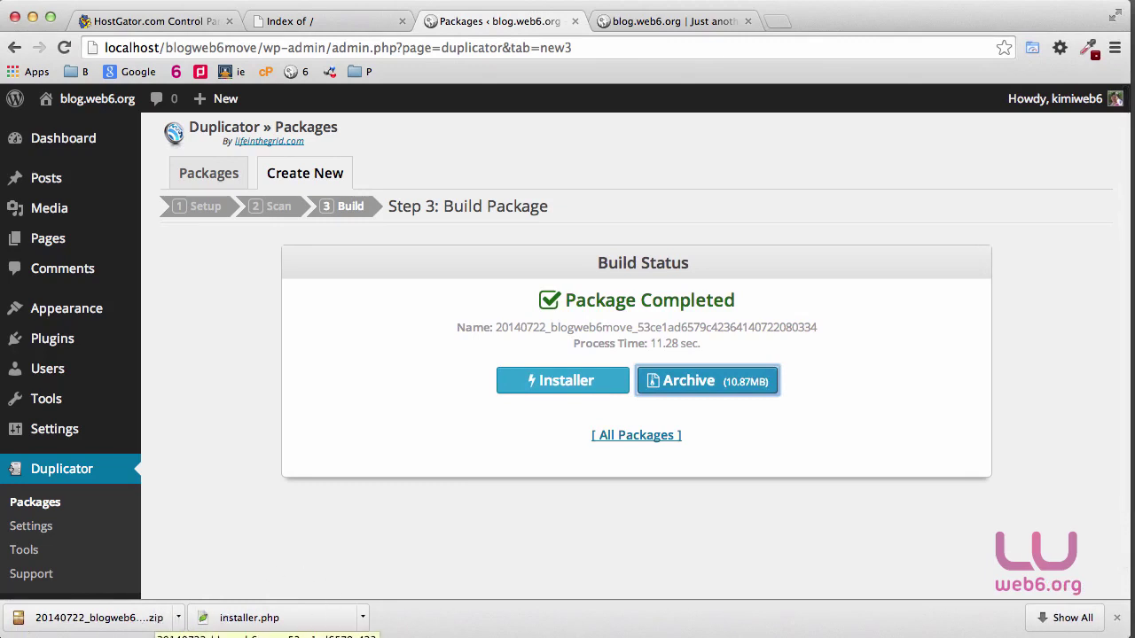
pyautogui.click(99, 618)
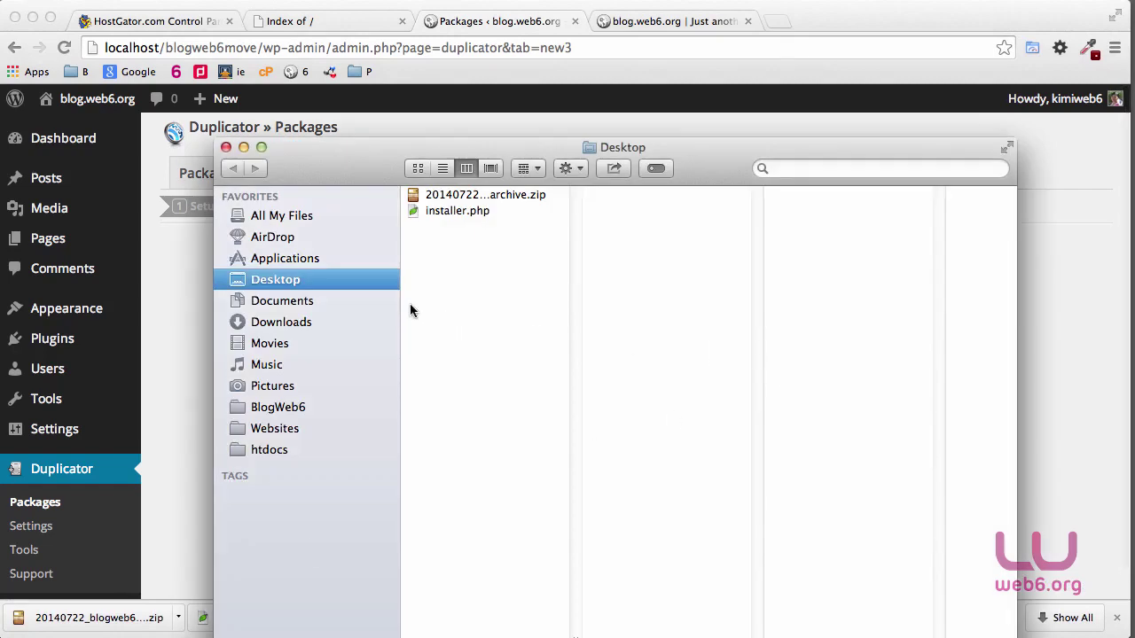
pyautogui.moveTo(573, 635); pyautogui.dragTo(913, 635)
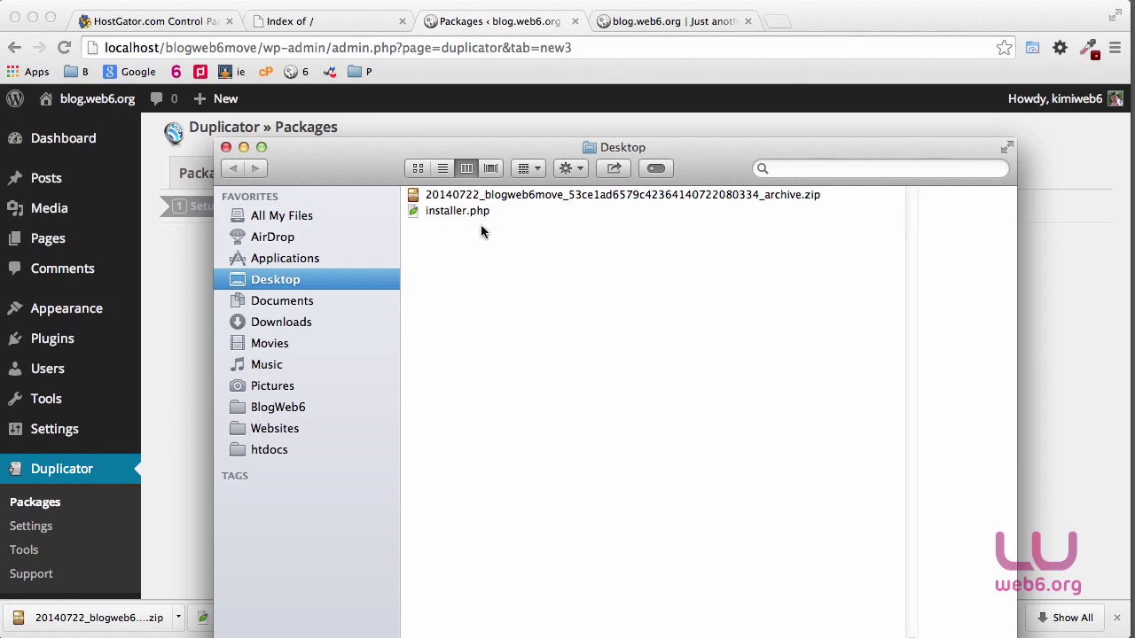
pyautogui.click(159, 313)
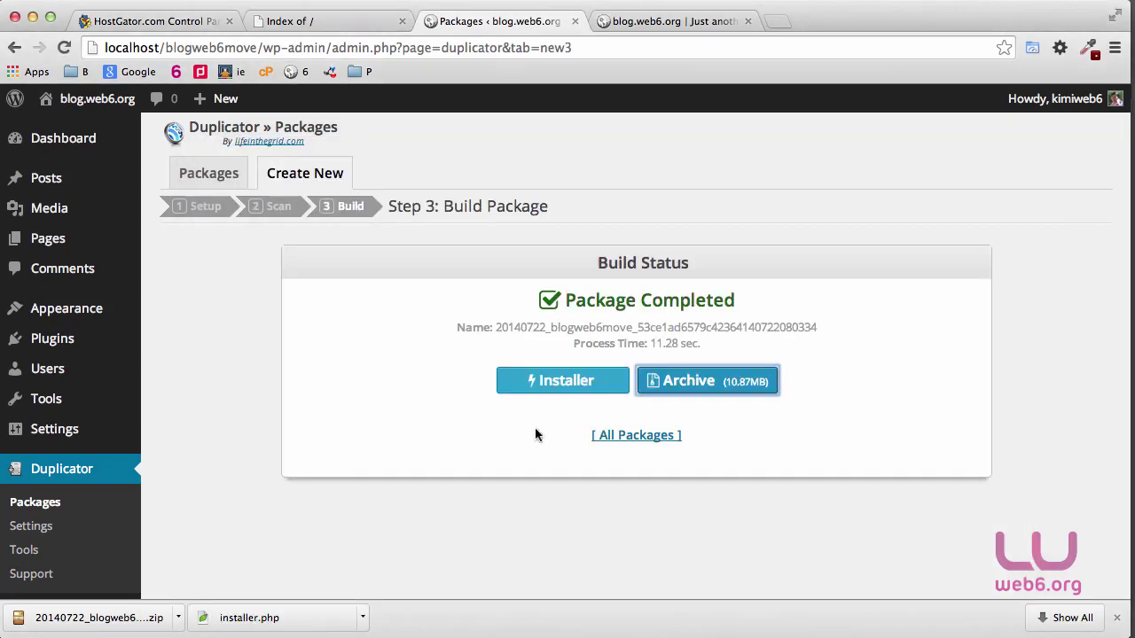
# Dismiss the downloads list, close the Packages page, and maximize the HostGator cPanel window
pyautogui.click(1116, 618)
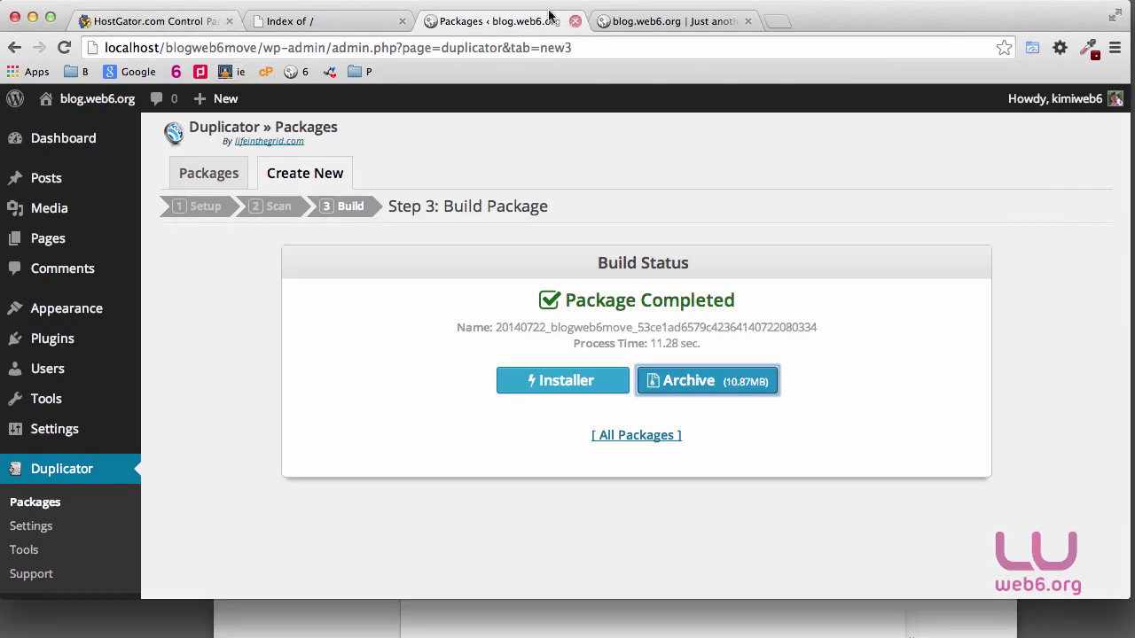
pyautogui.click(575, 21)
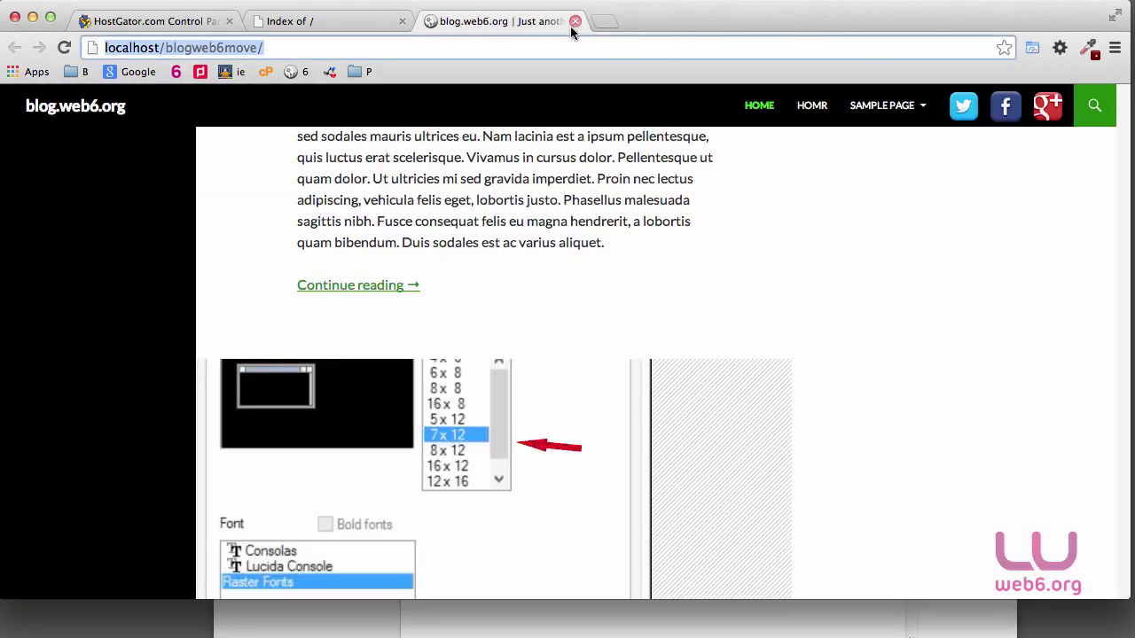
pyautogui.click(186, 24)
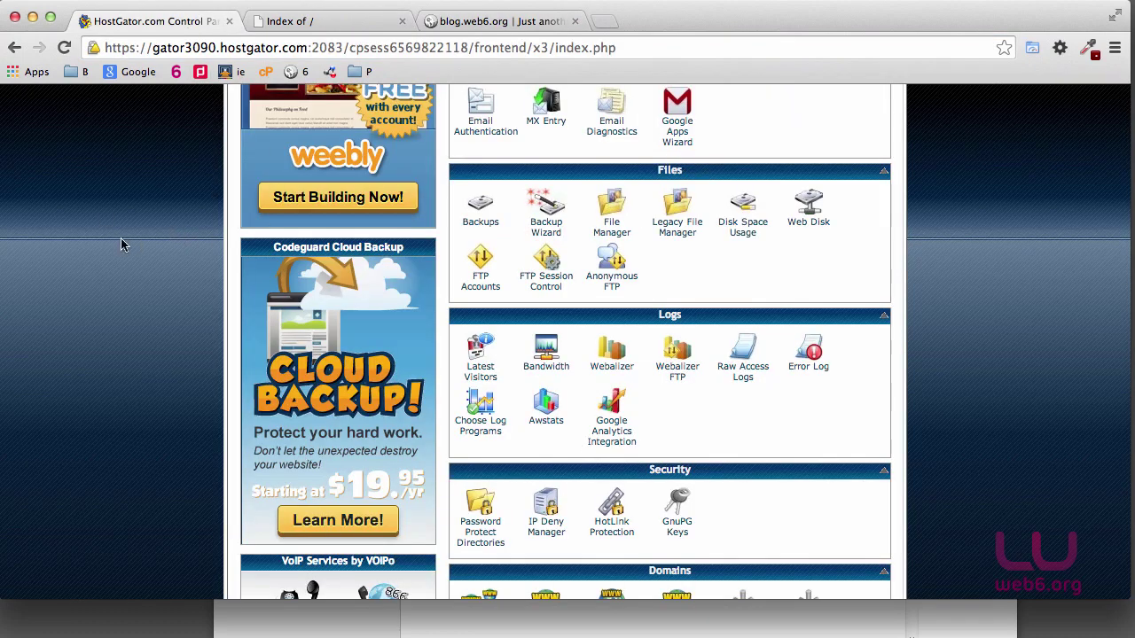
pyautogui.moveTo(1124, 595); pyautogui.dragTo(1134, 637)
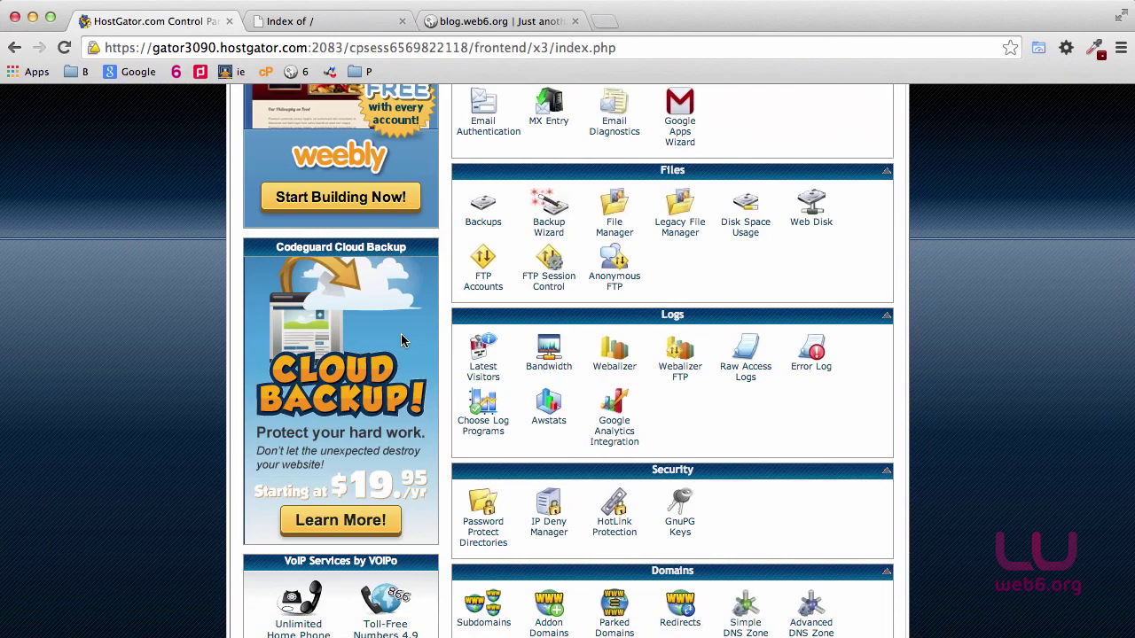
# Open File Manager at the wphowtosite.com document root, after checking the live site
pyautogui.click(615, 227)
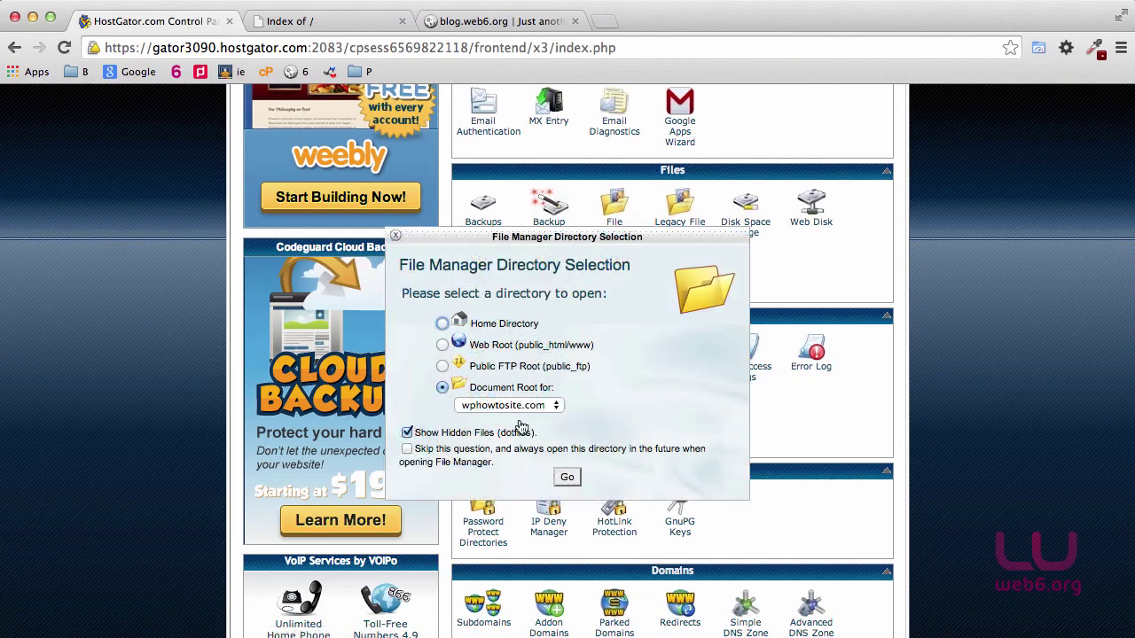
pyautogui.click(302, 21)
pyautogui.click(123, 50)
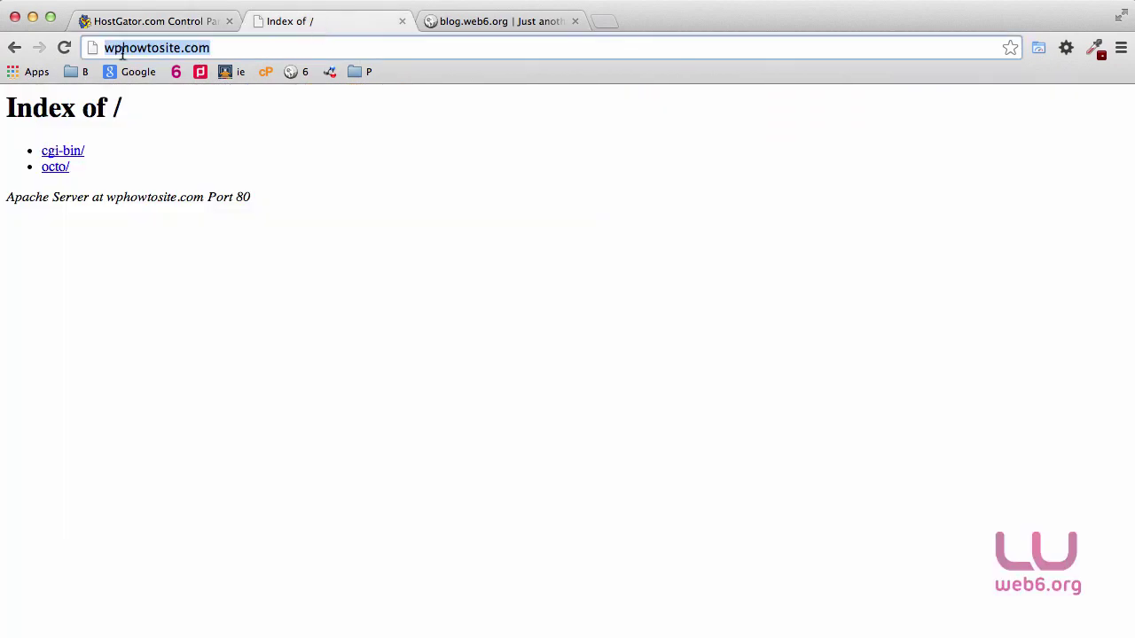
pyautogui.click(177, 21)
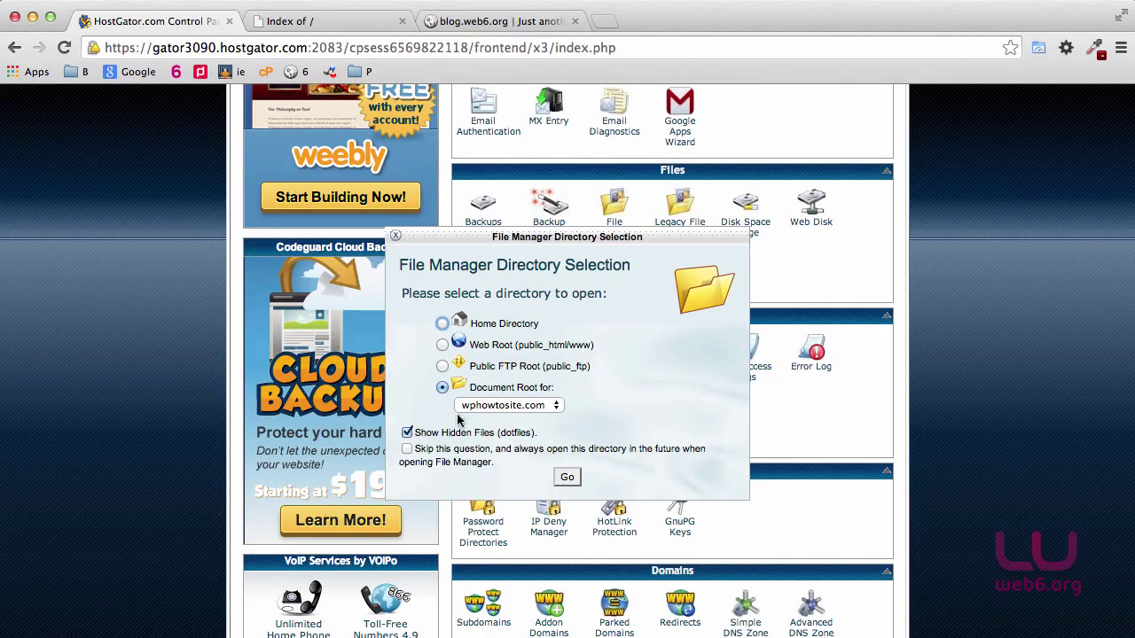
pyautogui.click(568, 478)
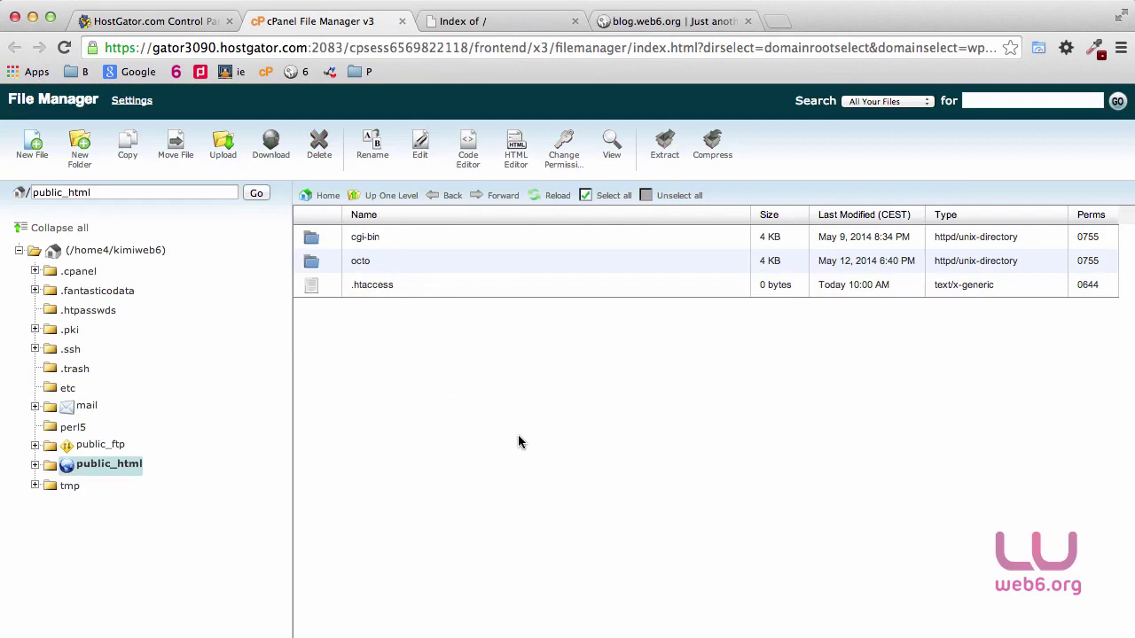
# Upload the Duplicator archive zip to public_html
pyautogui.click(225, 154)
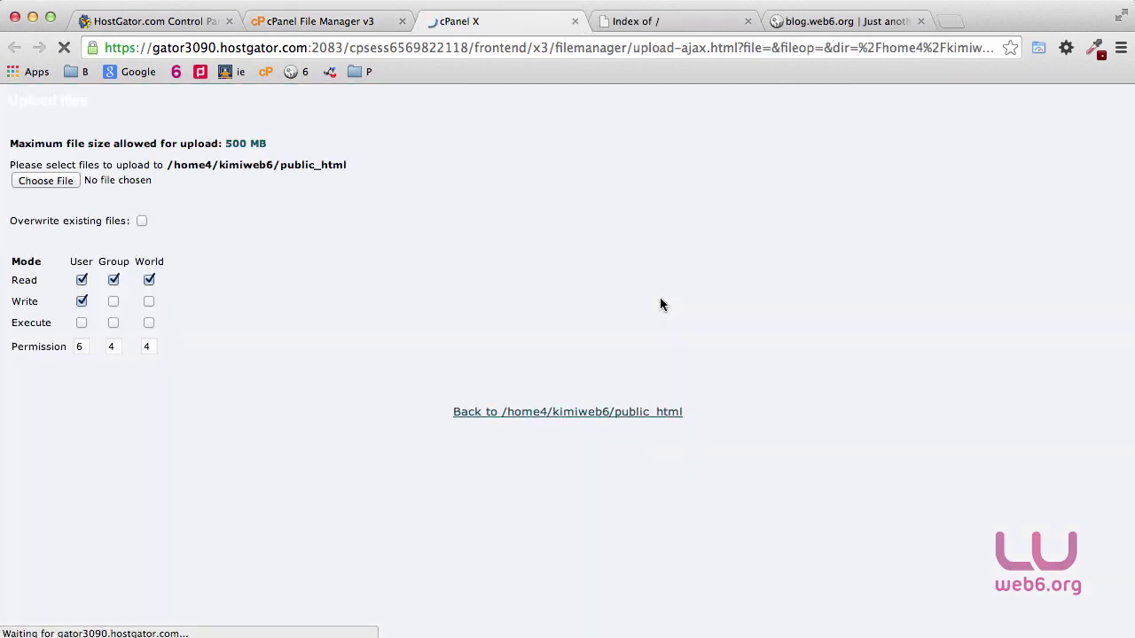
pyautogui.click(40, 181)
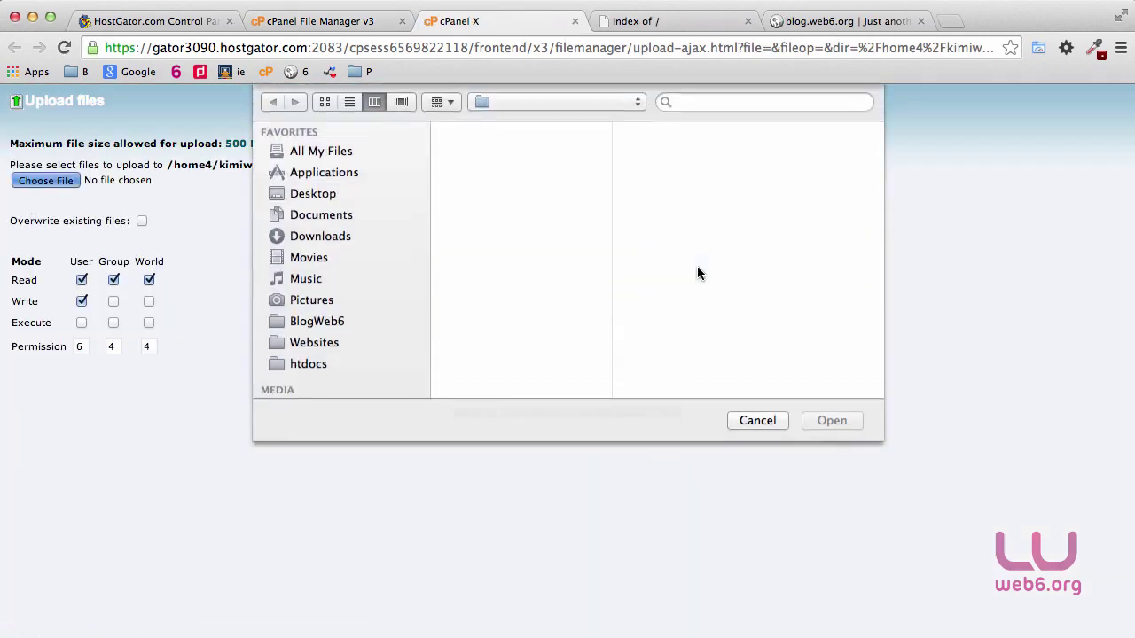
pyautogui.click(585, 133)
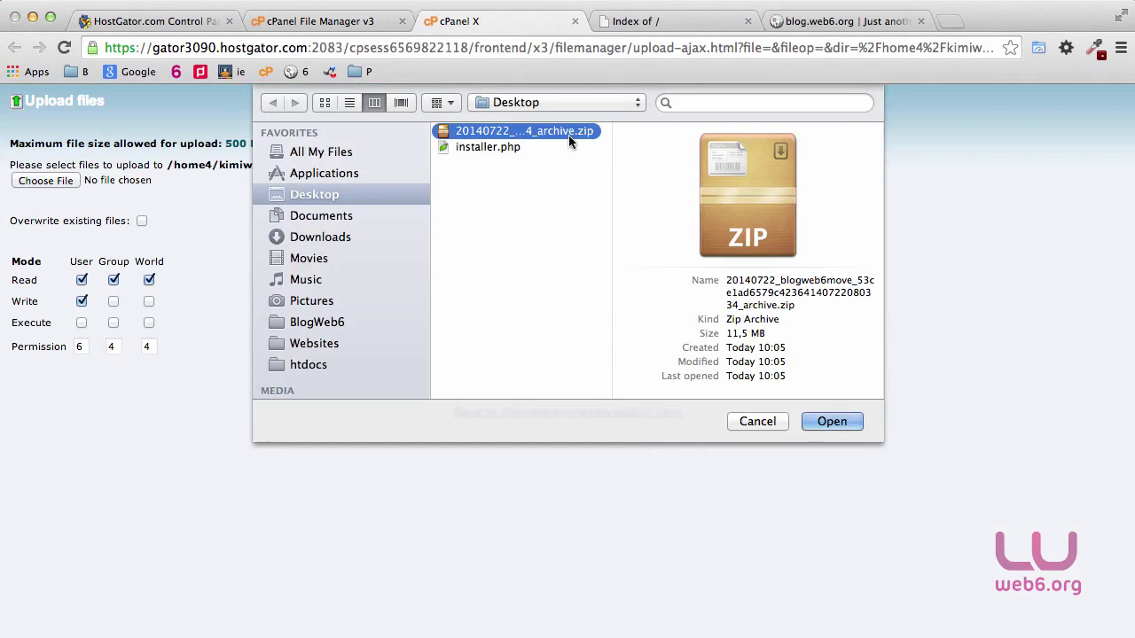
pyautogui.click(829, 421)
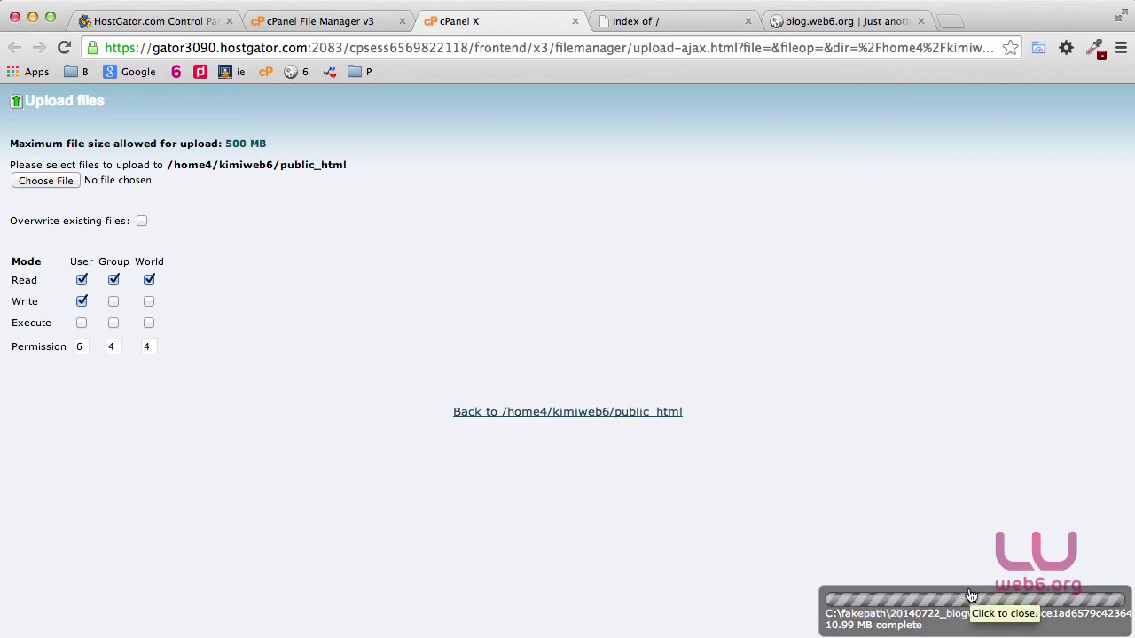
# Upload installer.php from the Desktop to public_html
pyautogui.click(55, 182)
pyautogui.click(315, 194)
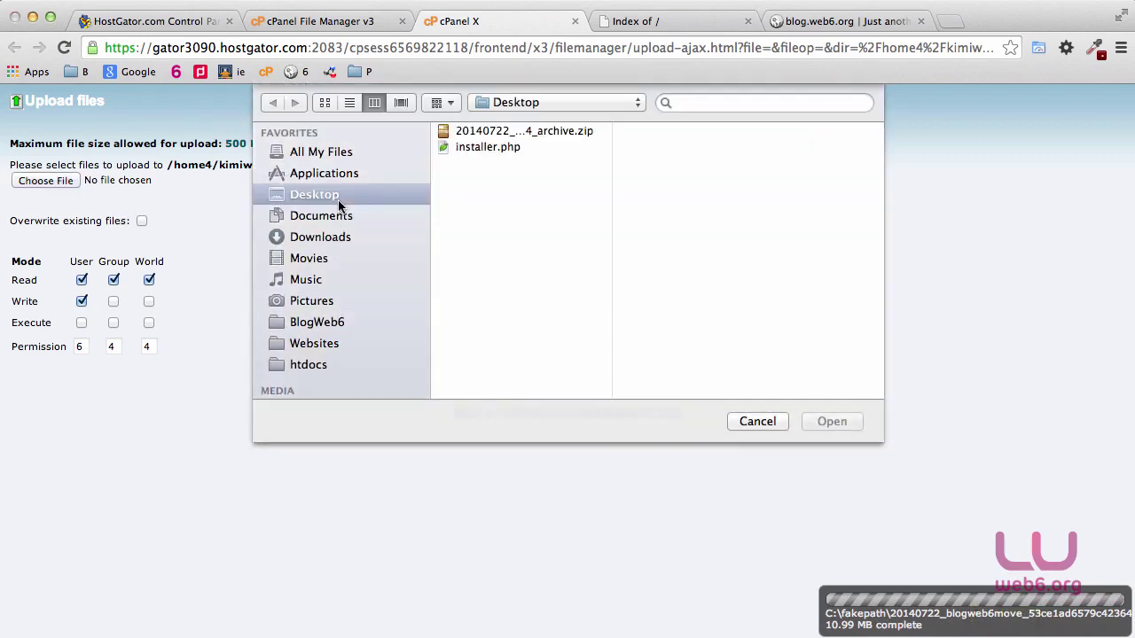
pyautogui.click(487, 149)
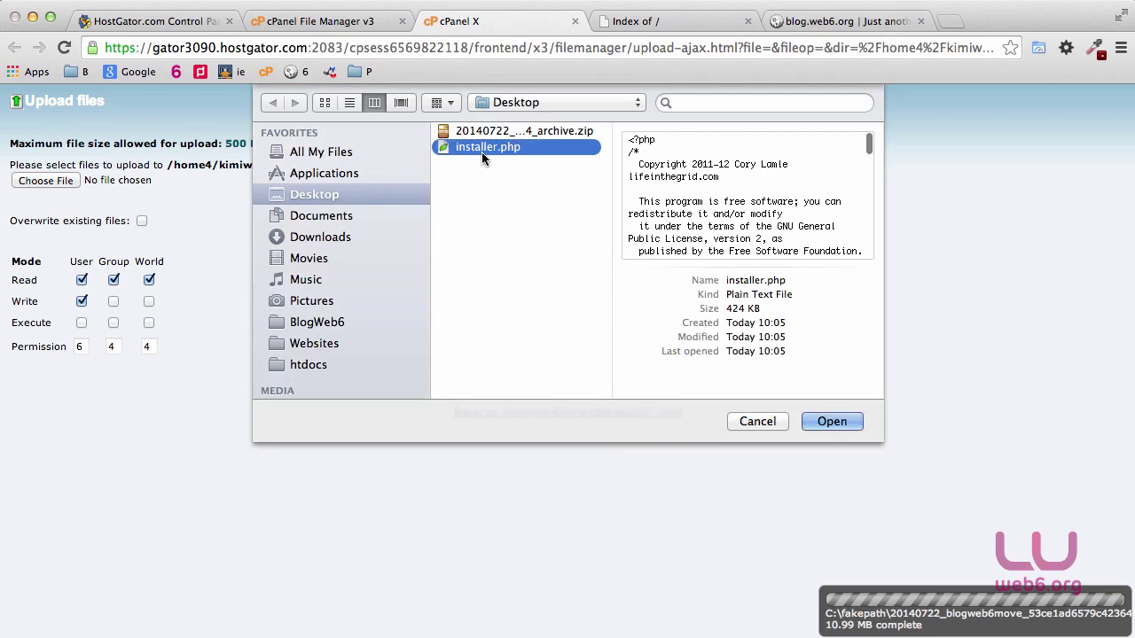
pyautogui.click(823, 423)
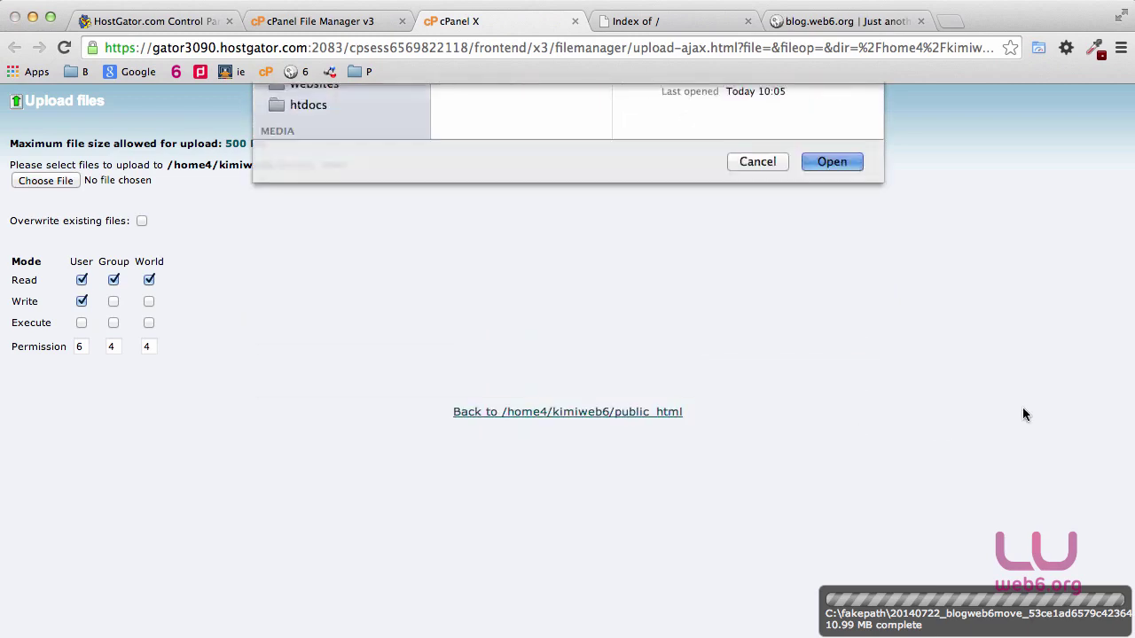
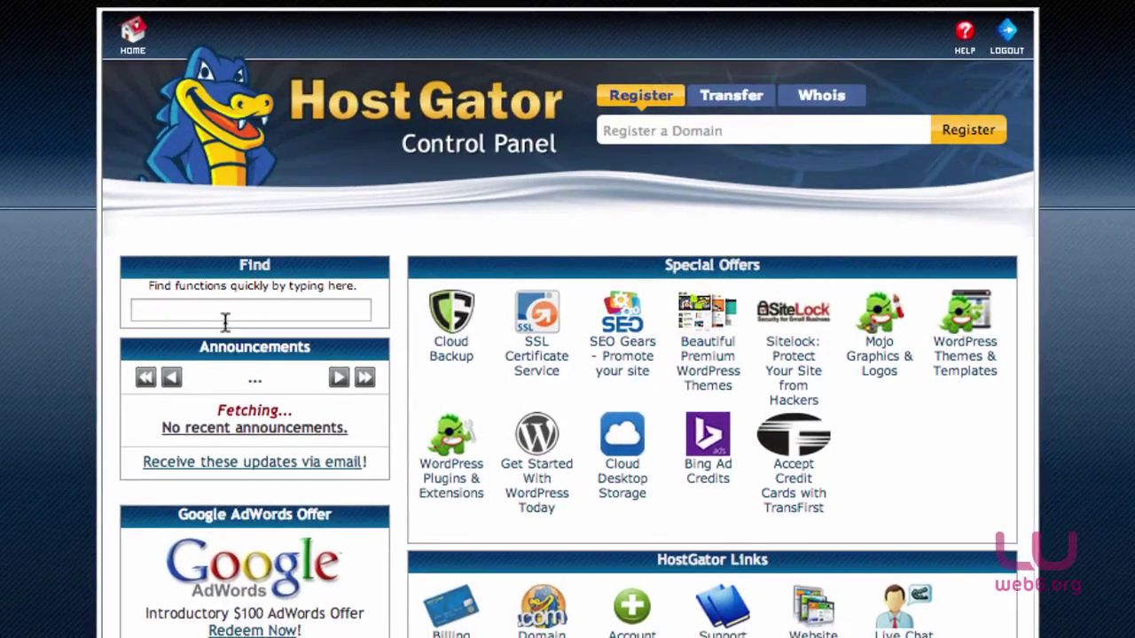
# Find MySQL Databases via search and create a new database named wphowtosdb77
pyautogui.click(225, 325)
pyautogui.write('sql')
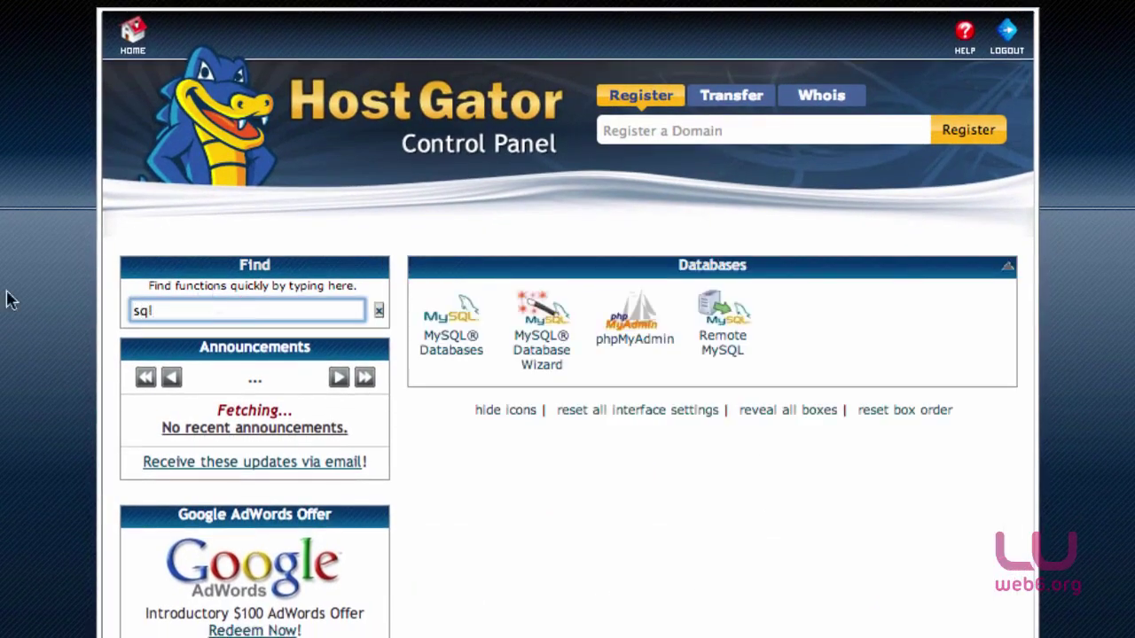
pyautogui.click(443, 355)
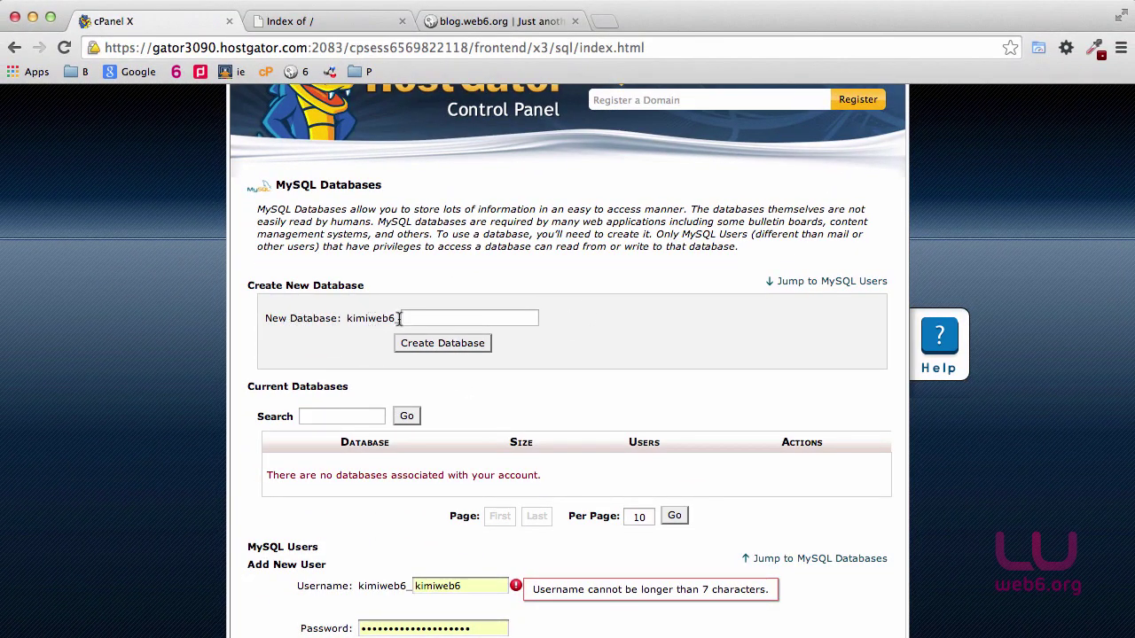
pyautogui.click(520, 316)
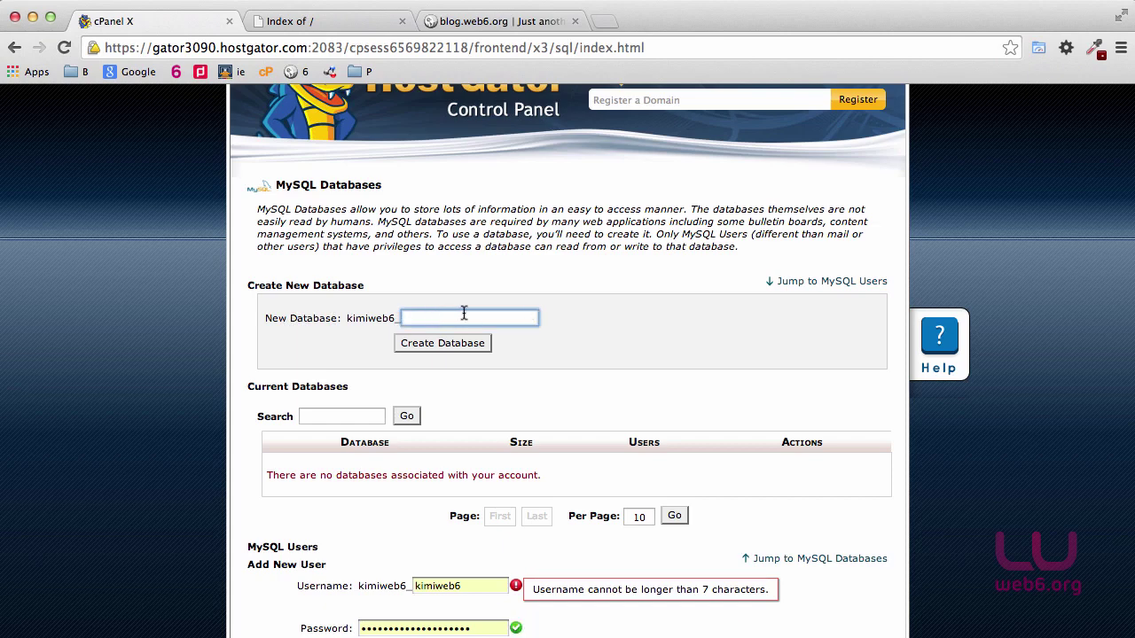
pyautogui.write('wphowtosdb77')
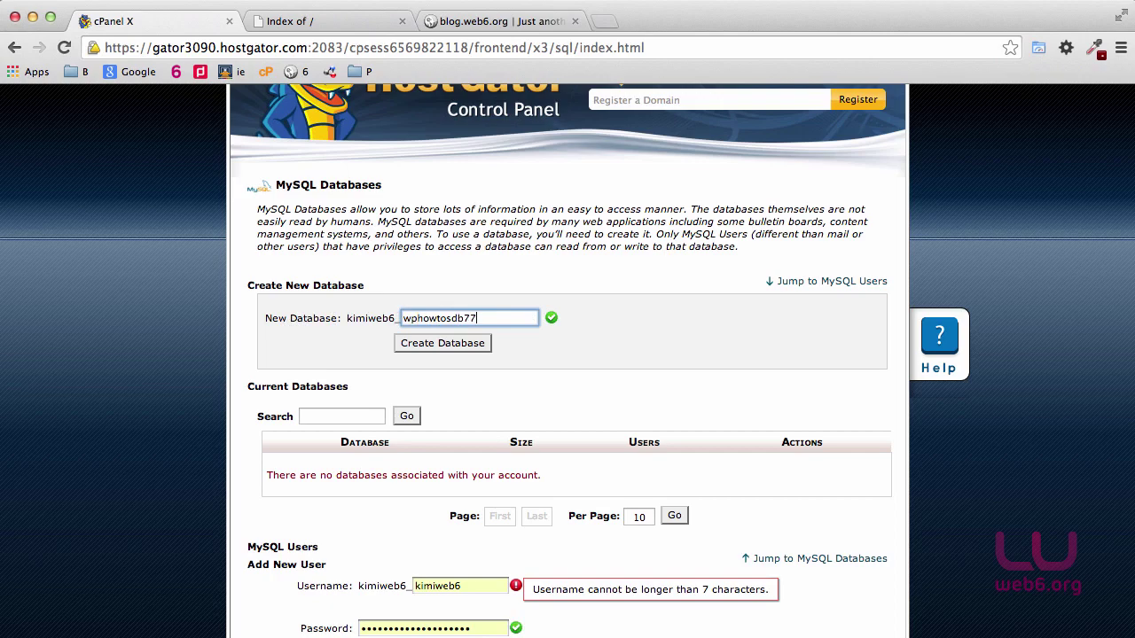
pyautogui.moveTo(478, 321); pyautogui.dragTo(359, 321)
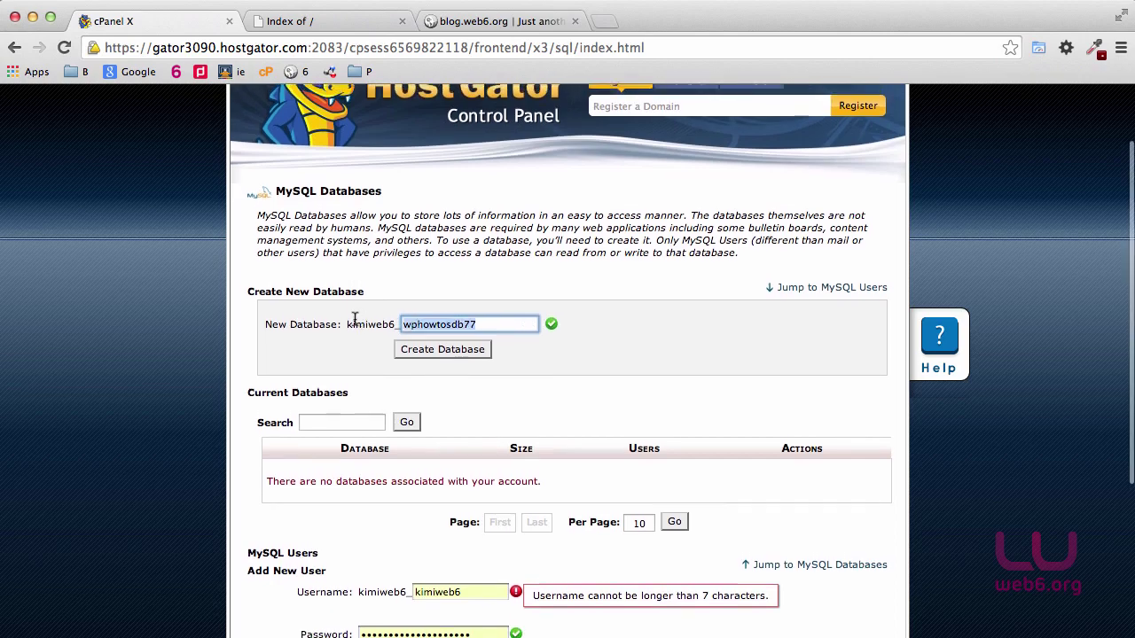
pyautogui.scroll(1, 364, 321)
pyautogui.click(462, 357)
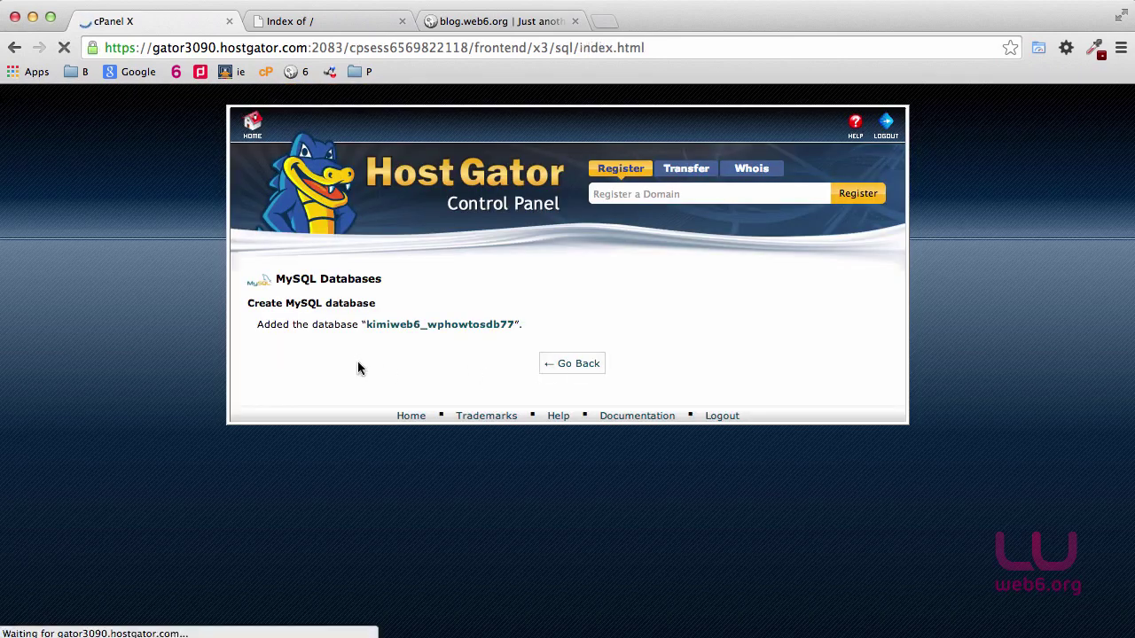
# Replace the autofilled MySQL username with a new username
pyautogui.scroll(-5, 323, 373)
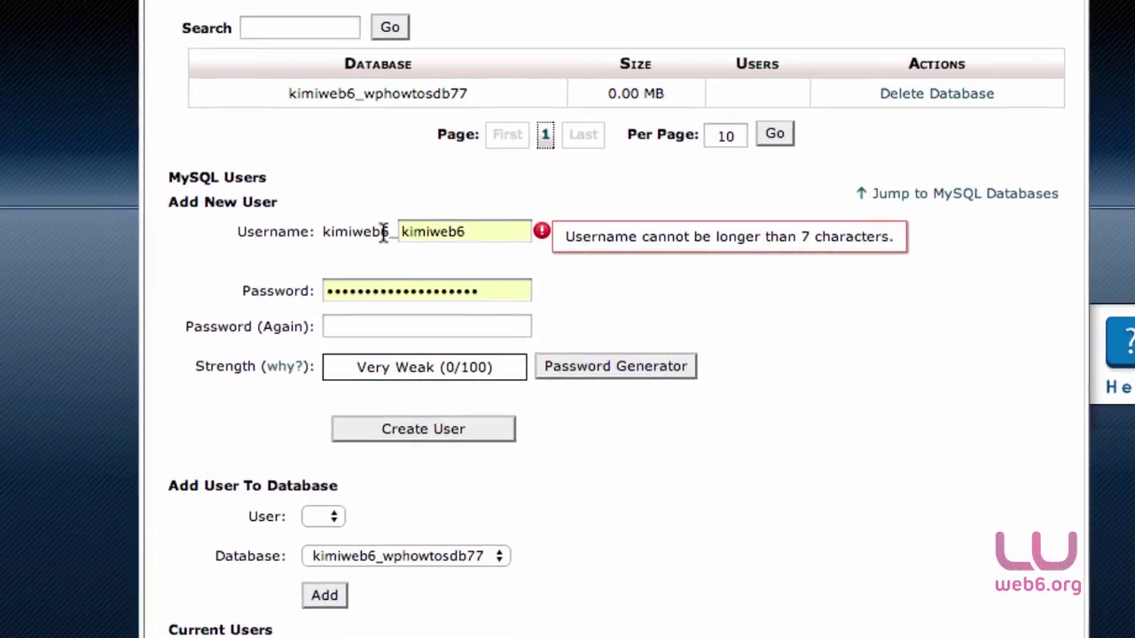
pyautogui.doubleClick(435, 255)
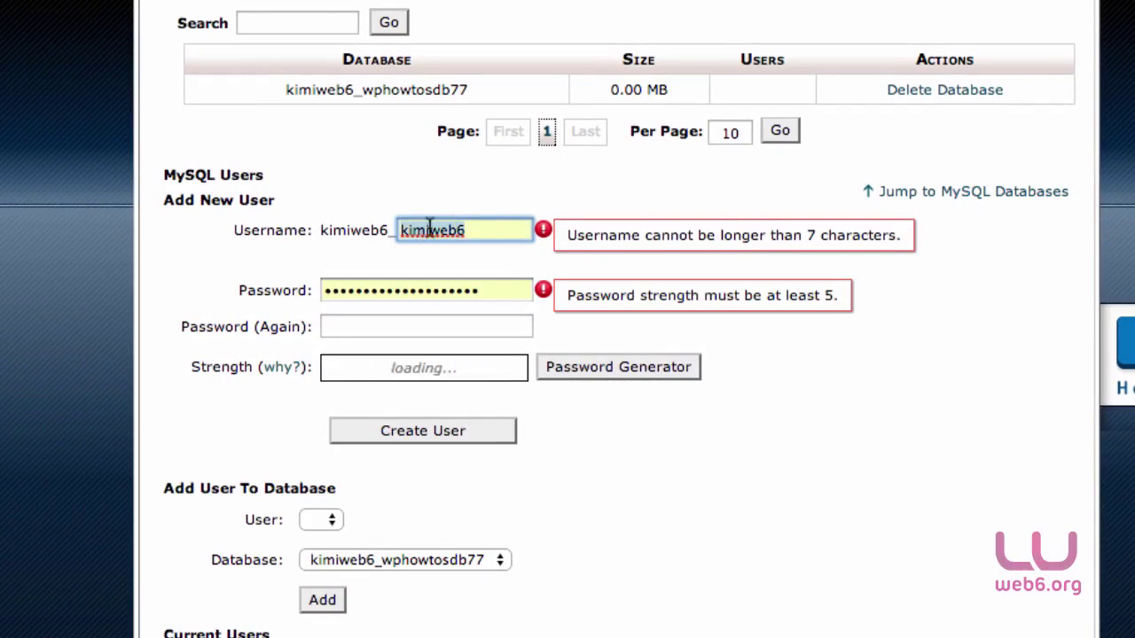
pyautogui.write('usrna89')
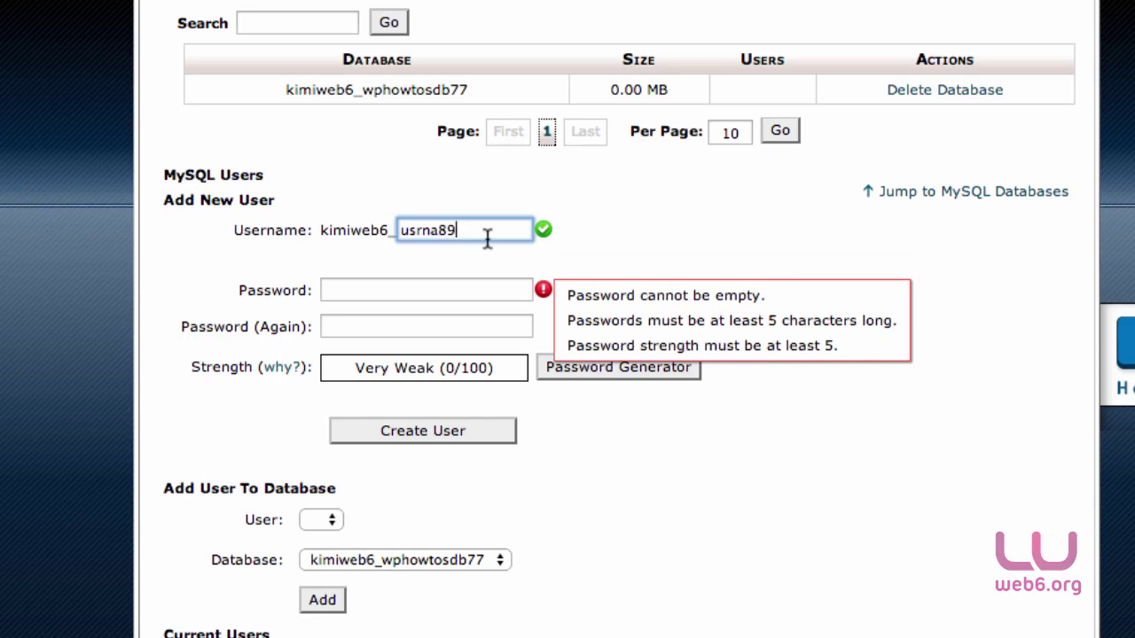
pyautogui.doubleClick(486, 233)
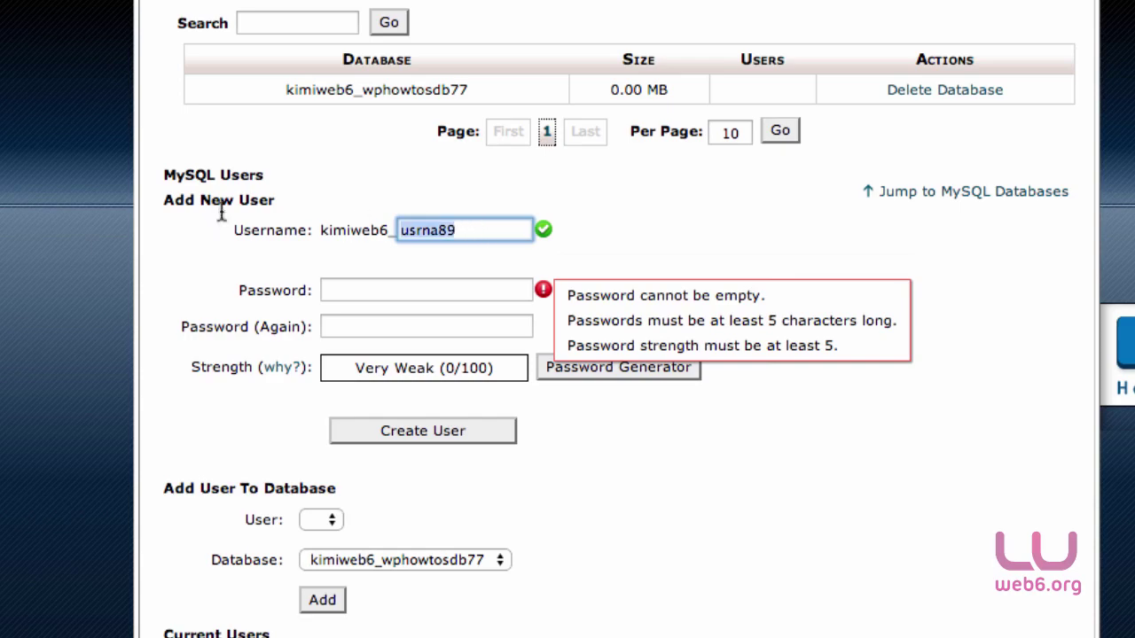
pyautogui.click(379, 288)
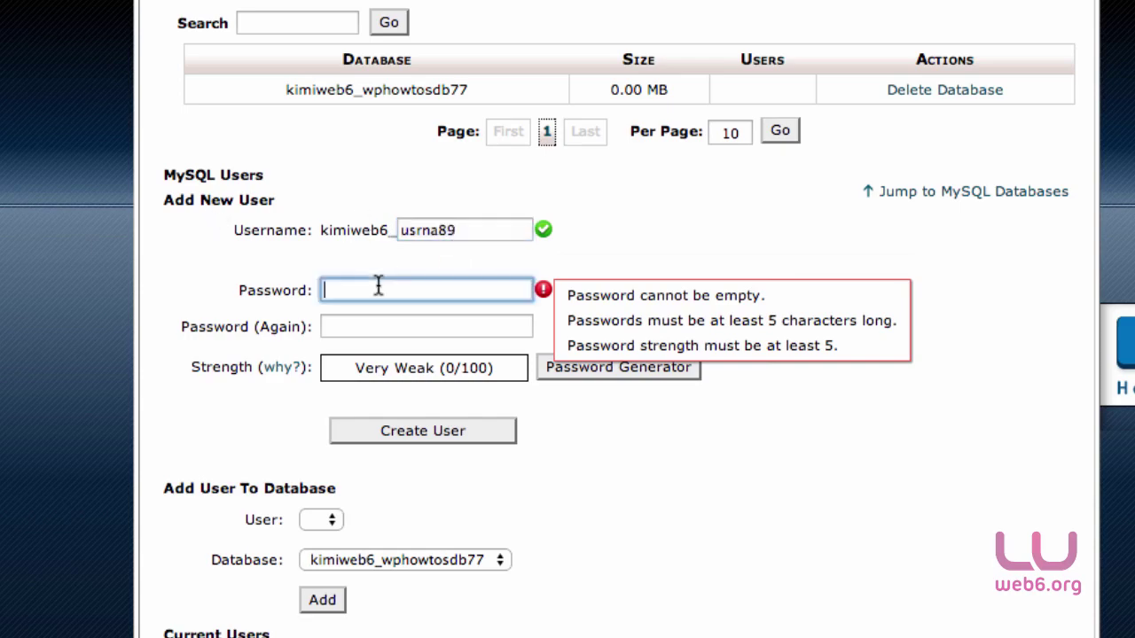
# Generate an 18-character password in the Password Generator and copy it
pyautogui.click(604, 371)
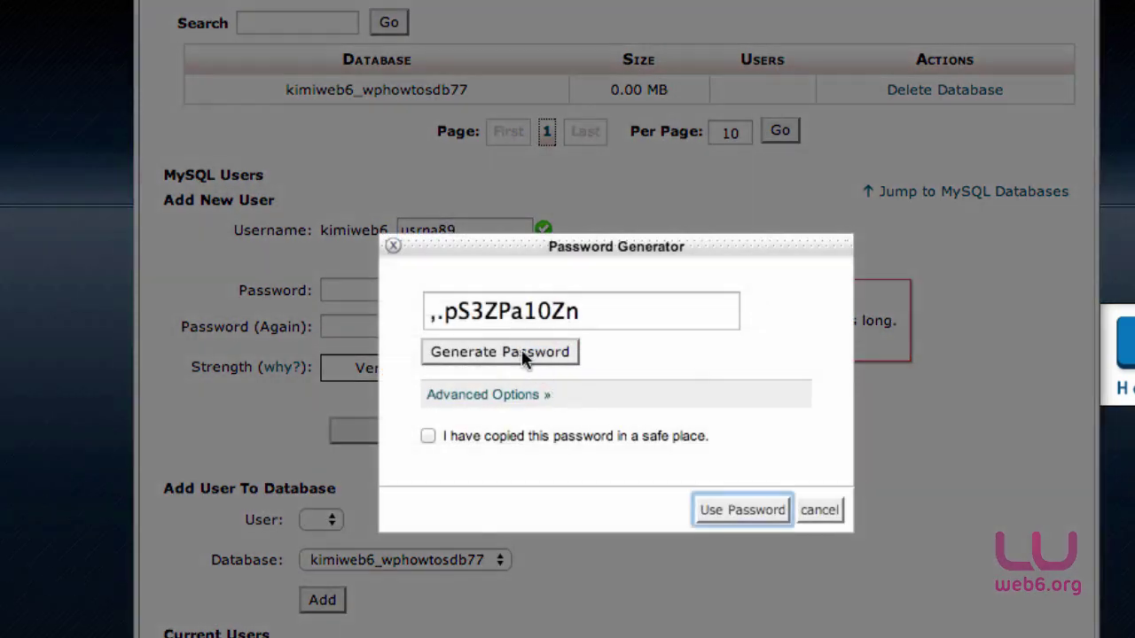
pyautogui.click(444, 397)
pyautogui.doubleClick(489, 434)
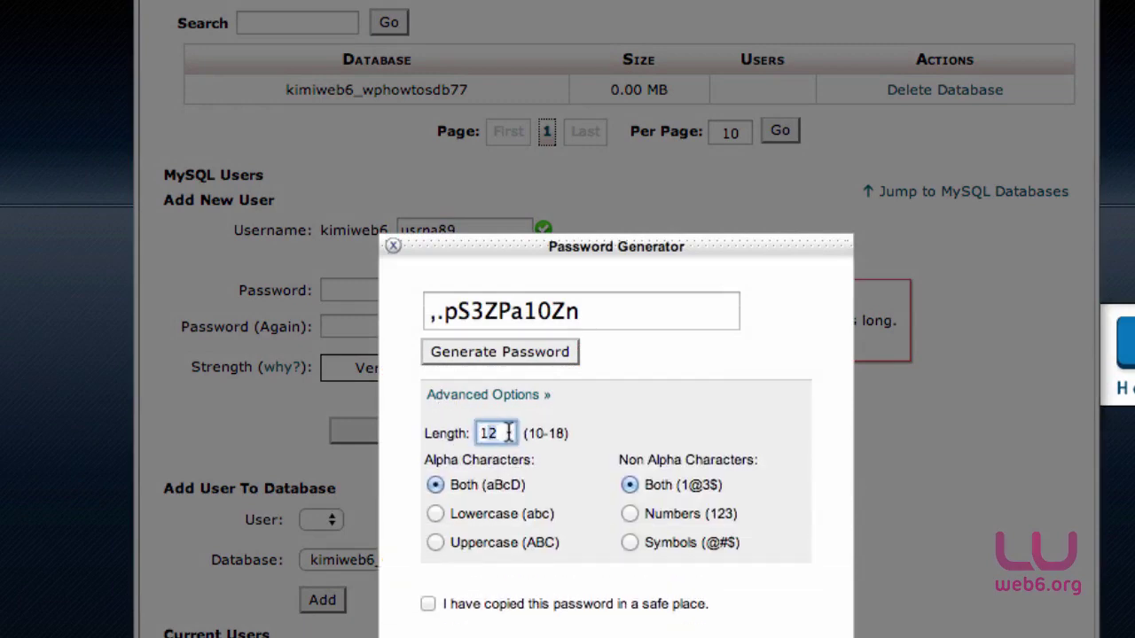
pyautogui.write('18')
pyautogui.click(512, 352)
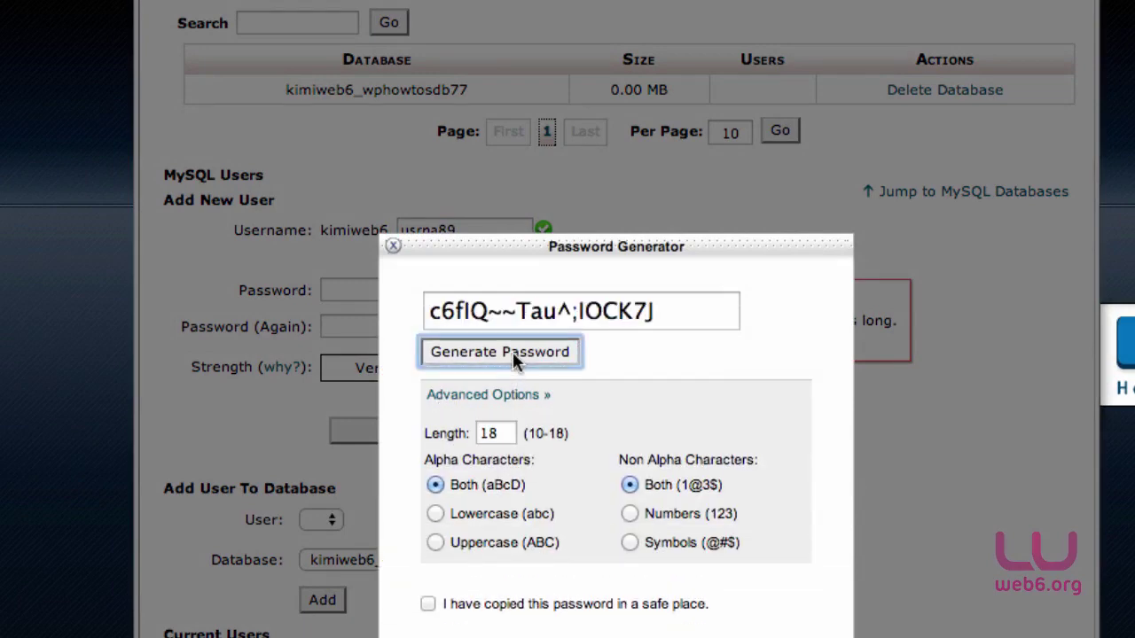
pyautogui.click(513, 352)
pyautogui.click(704, 306)
pyautogui.moveTo(704, 306); pyautogui.dragTo(375, 301)
pyautogui.rightClick(455, 305)
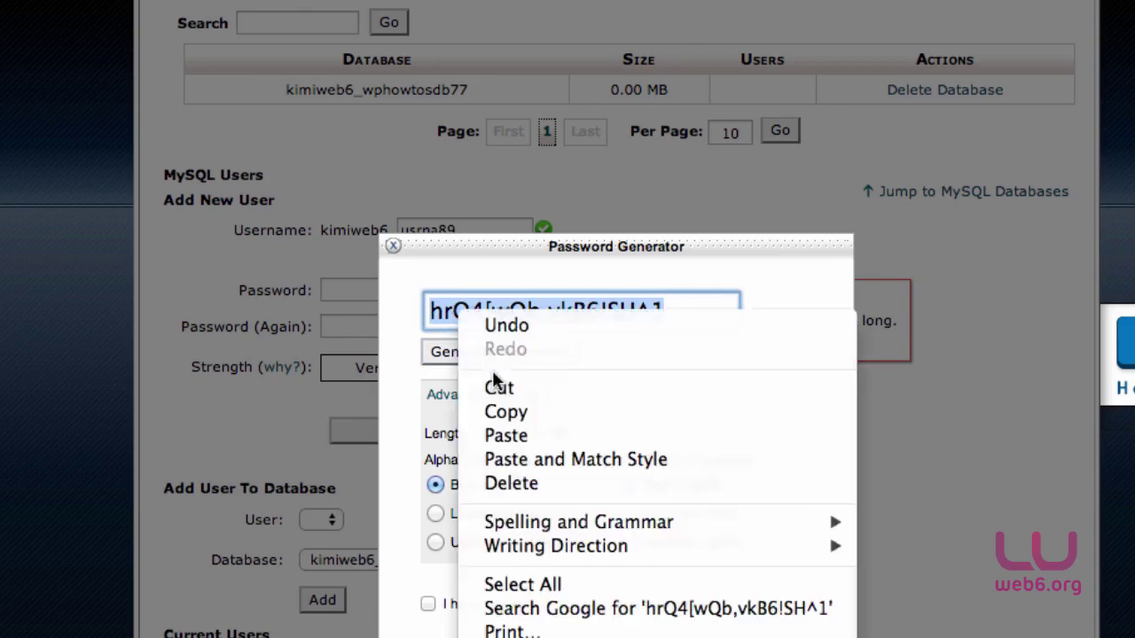
pyautogui.click(507, 411)
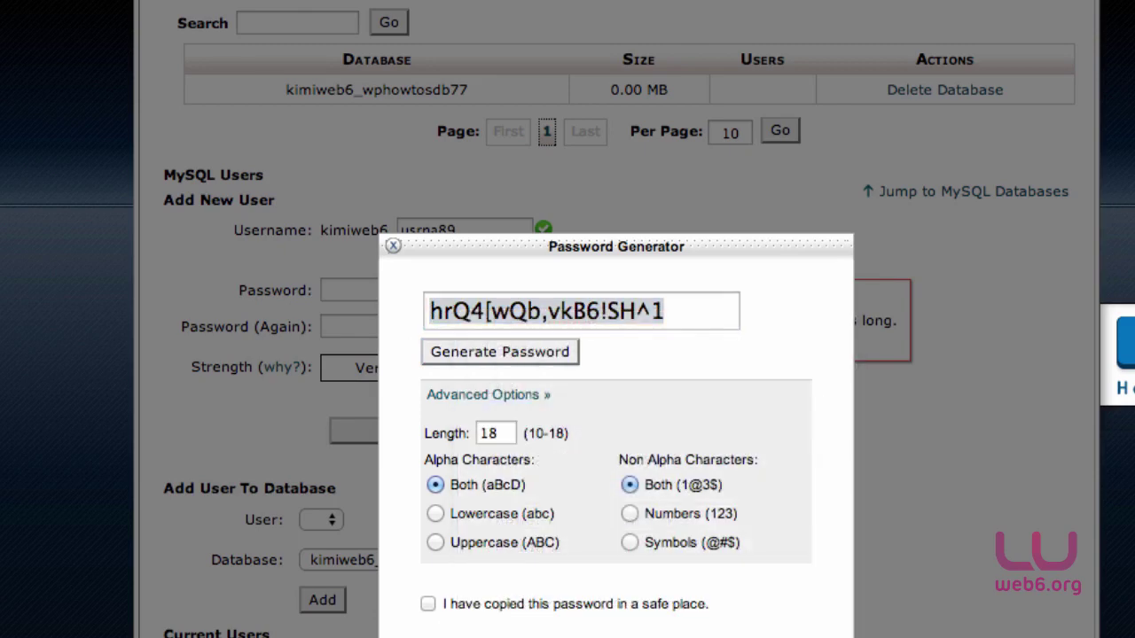
pyautogui.press('super+Tab')
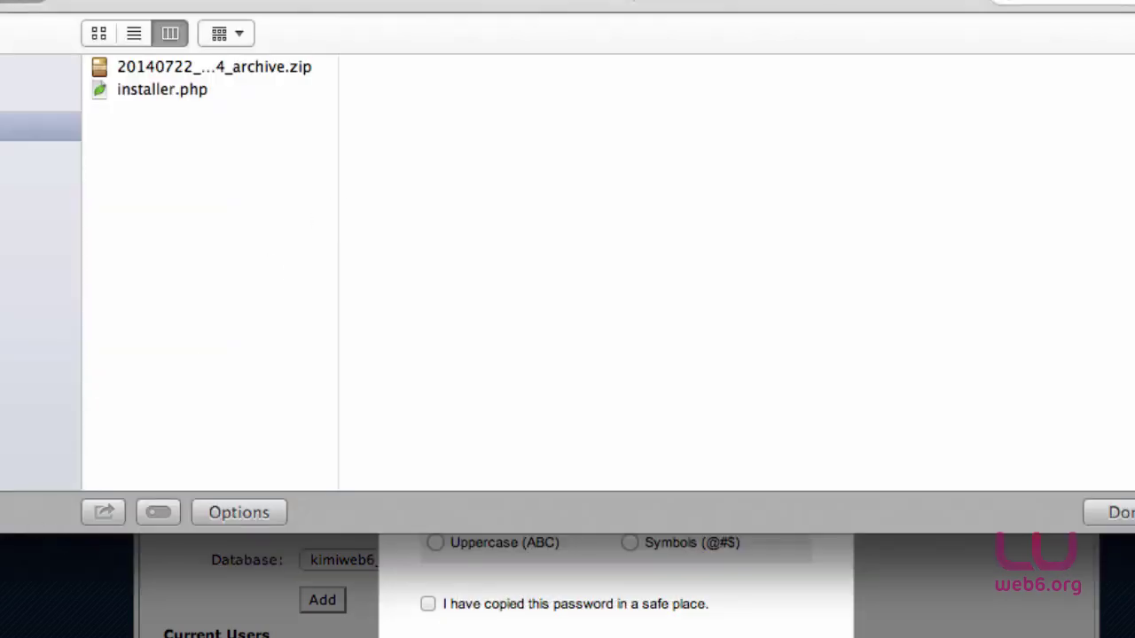
# Paste the password into a new TextEdit document, append extra characters, and copy it all
pyautogui.press('super+Tab')
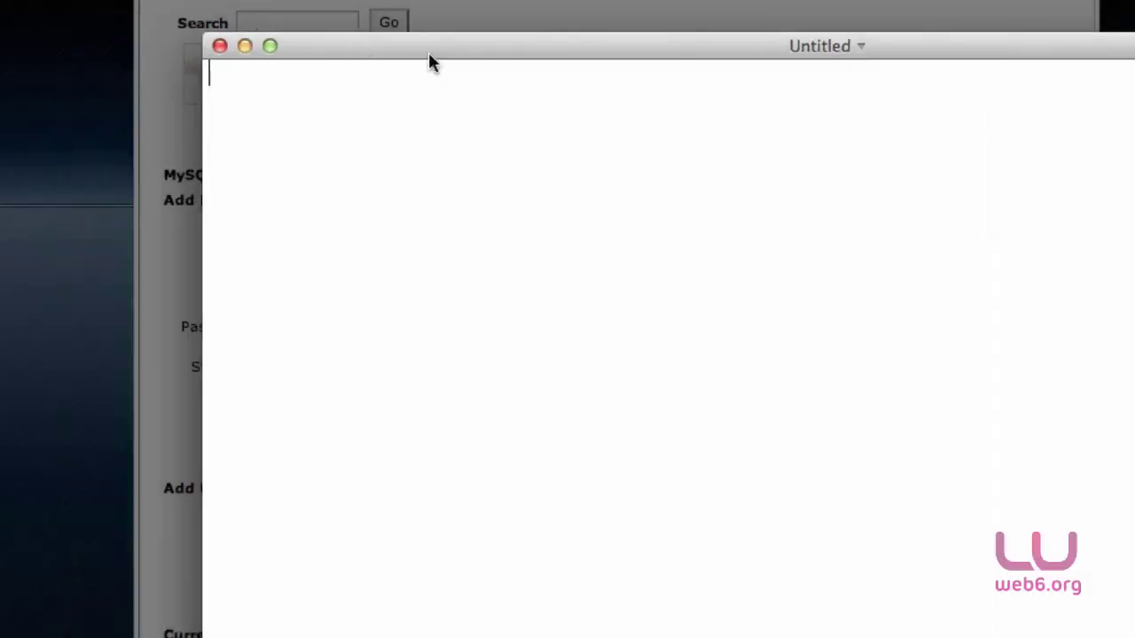
pyautogui.press('super+v')
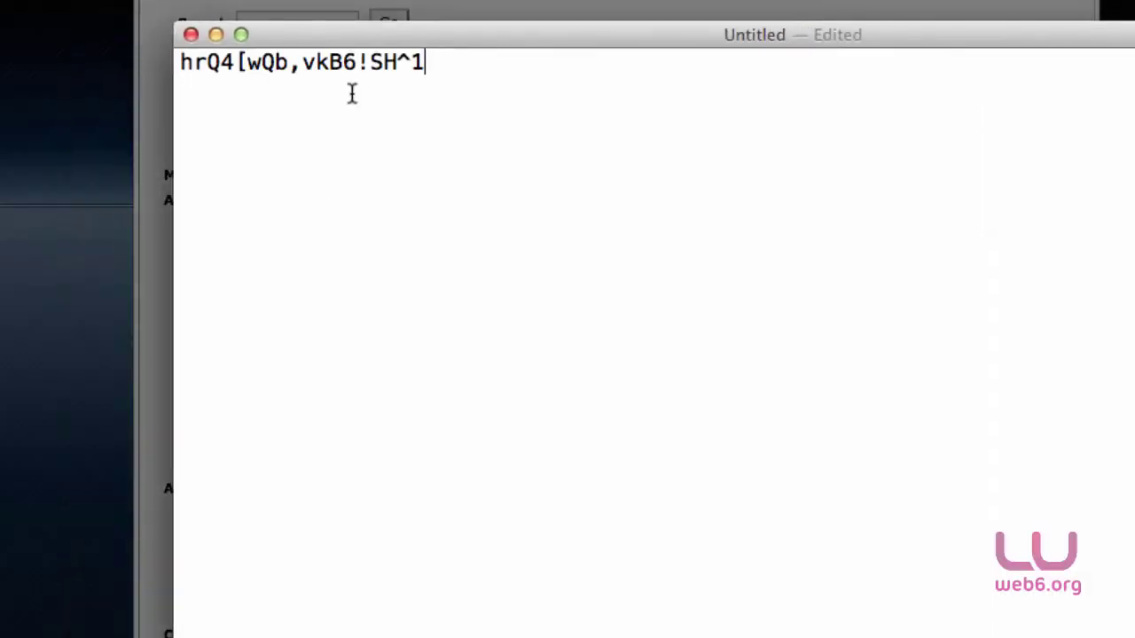
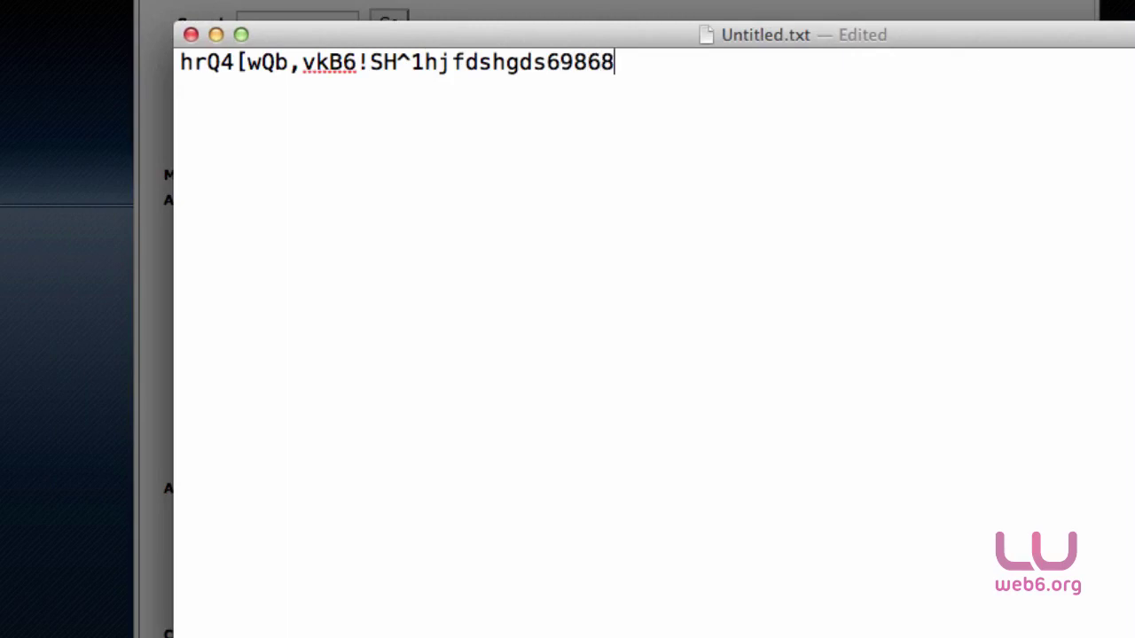
pyautogui.press('super+a')
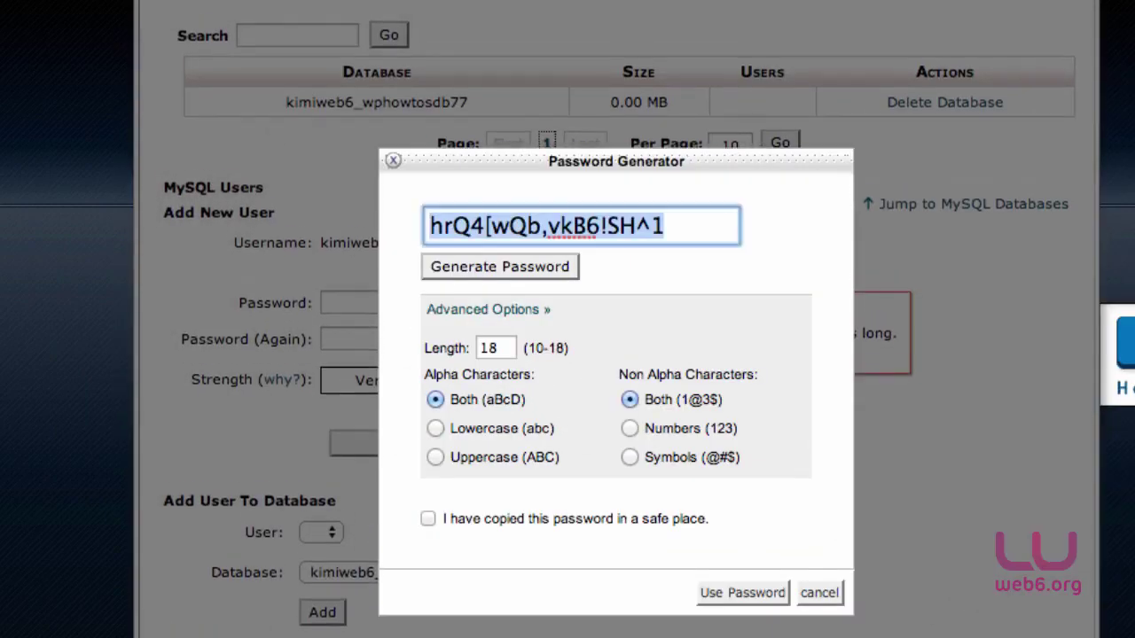
# Paste the lengthened password into both password fields and create the MySQL user
pyautogui.click(821, 594)
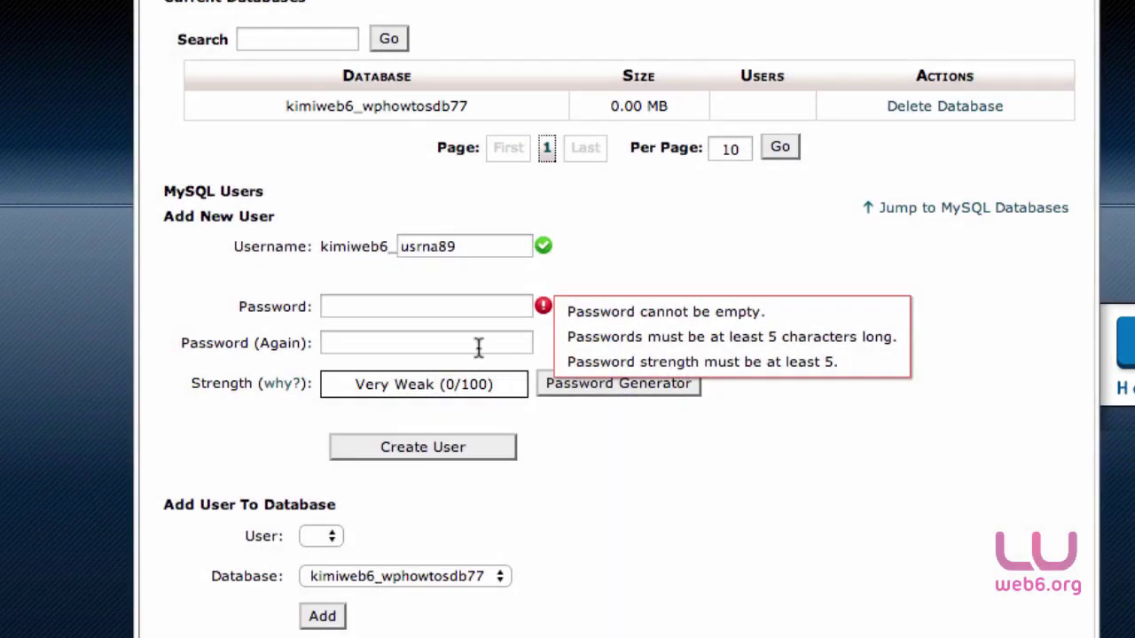
pyautogui.click(461, 309)
pyautogui.press('super+v')
pyautogui.press('Tab')
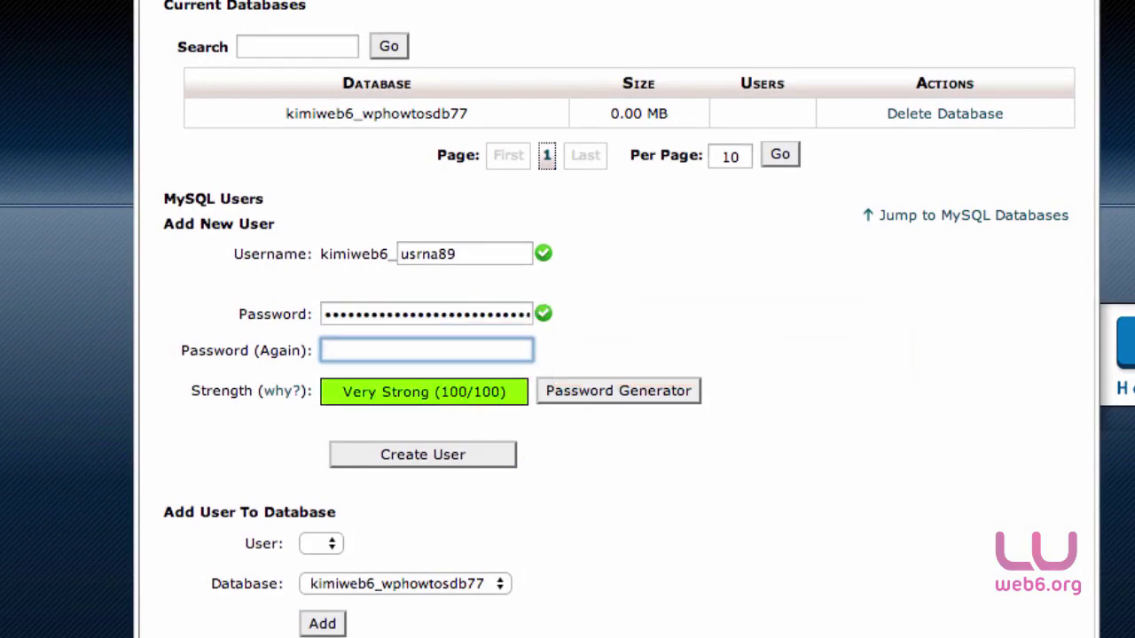
pyautogui.press('super+v')
pyautogui.click(456, 460)
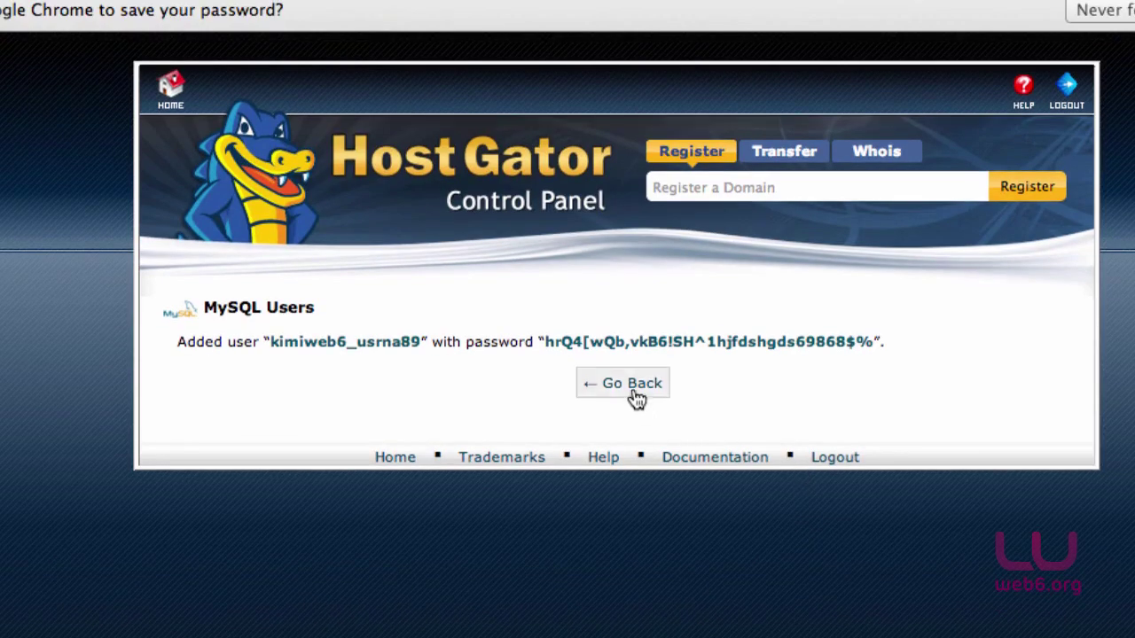
pyautogui.press('super+Left')
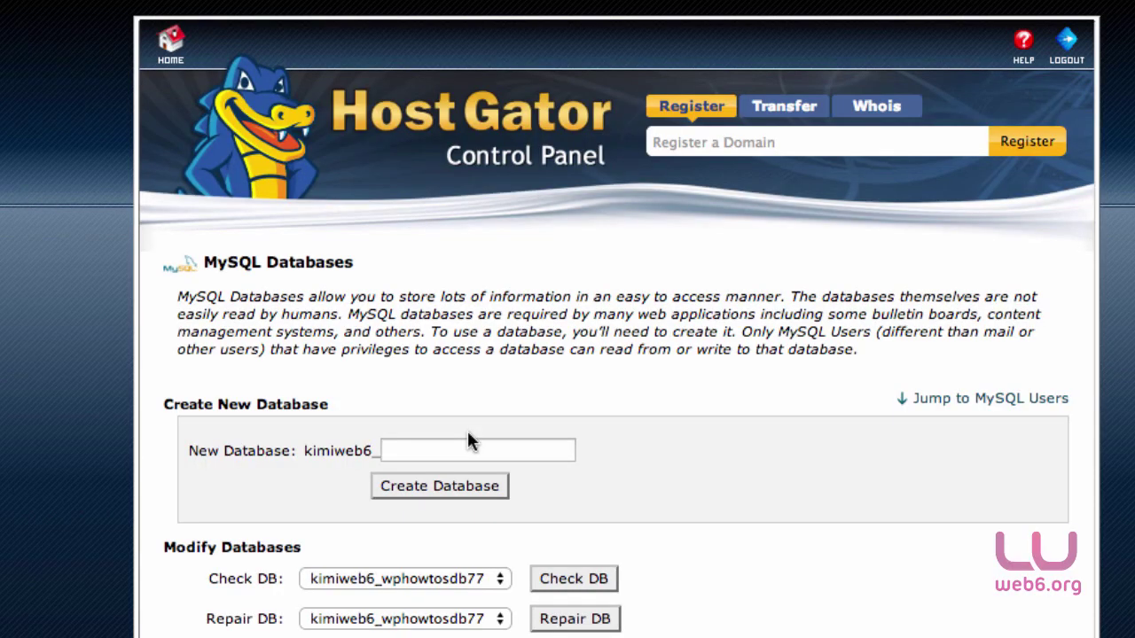
pyautogui.scroll(-10, 530, 448)
pyautogui.scroll(-5, 530, 456)
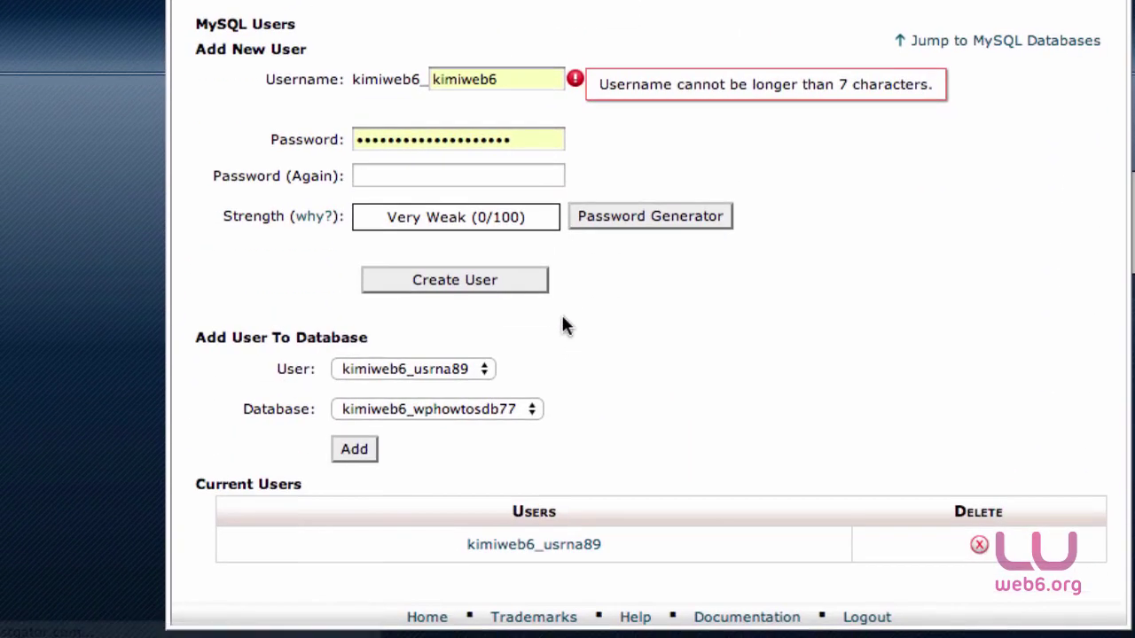
# Add the new user to the wphowtosdb77 database under Add User To Database
pyautogui.click(485, 369)
pyautogui.click(529, 380)
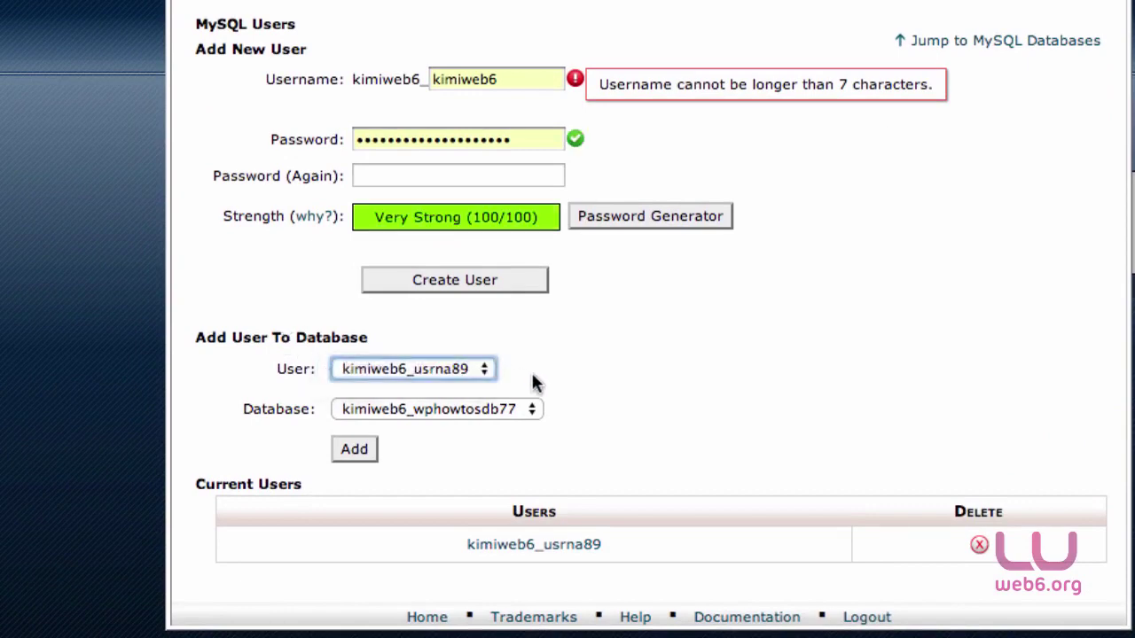
pyautogui.click(510, 413)
pyautogui.click(655, 400)
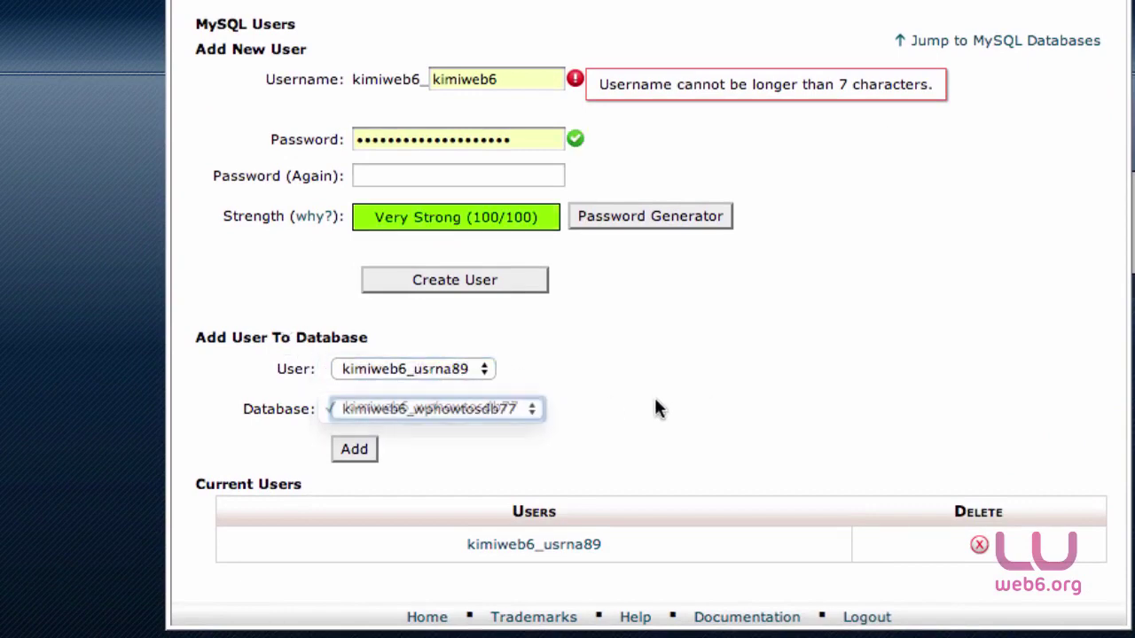
pyautogui.click(355, 450)
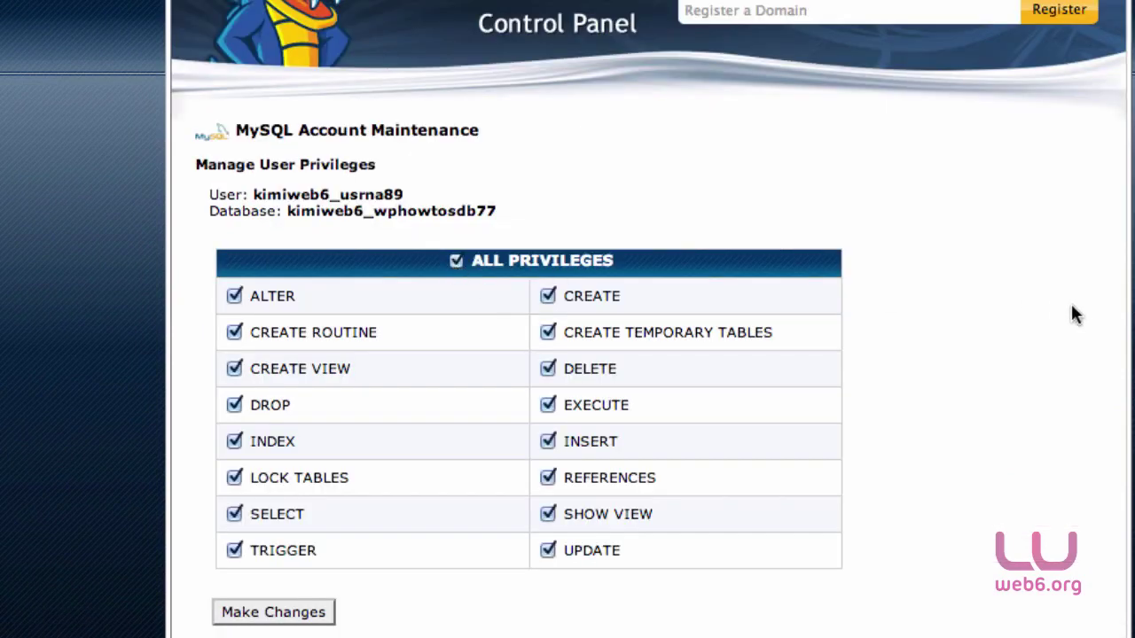
# Grant the user ALL PRIVILEGES on the database and return to MySQL Databases
pyautogui.scroll(-3, 1073, 315)
pyautogui.click(272, 494)
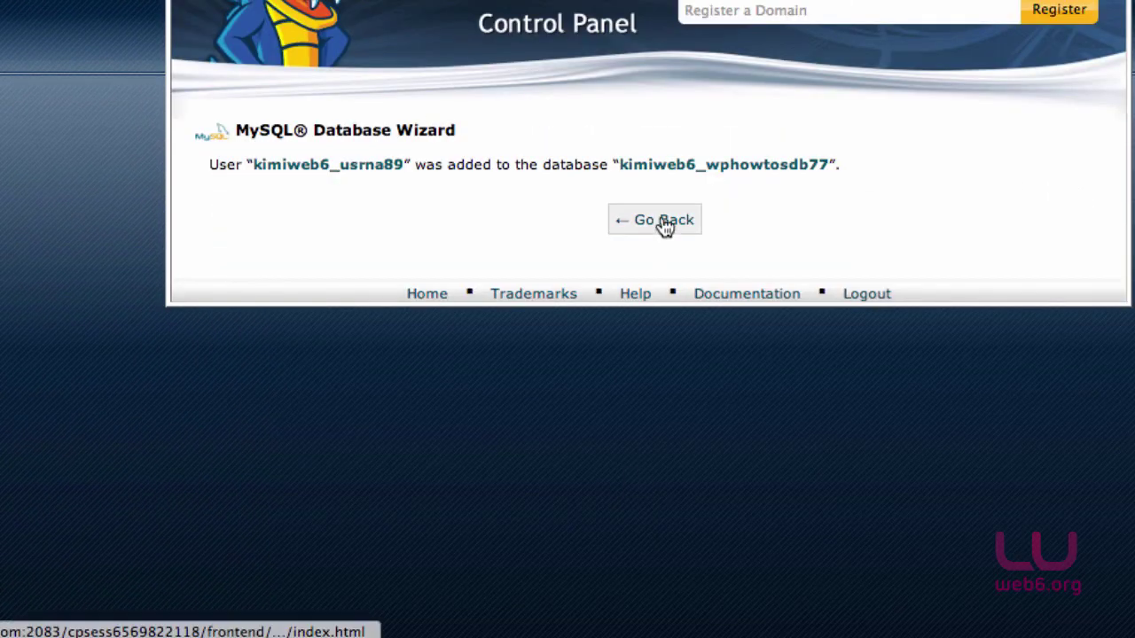
pyautogui.click(661, 222)
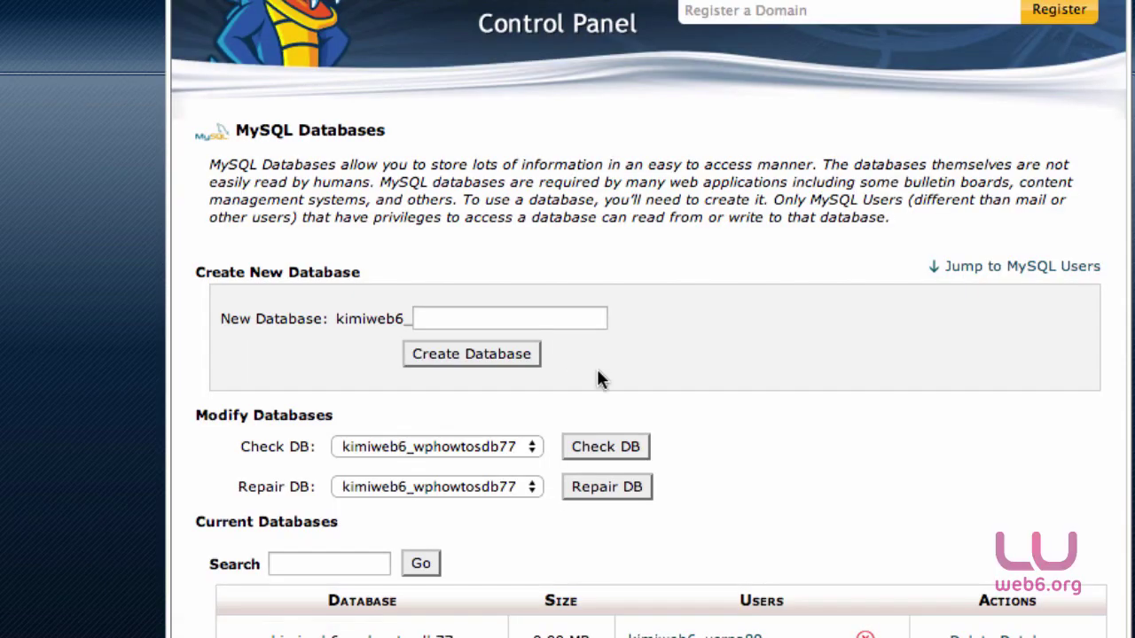
pyautogui.scroll(-15, 598, 372)
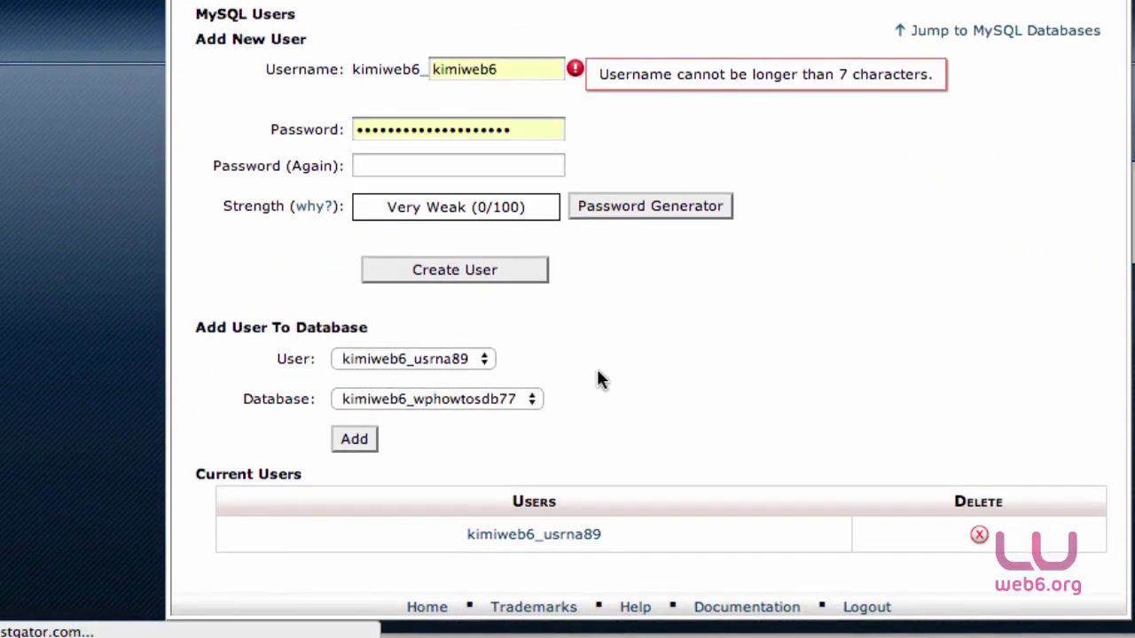
pyautogui.scroll(5, 598, 372)
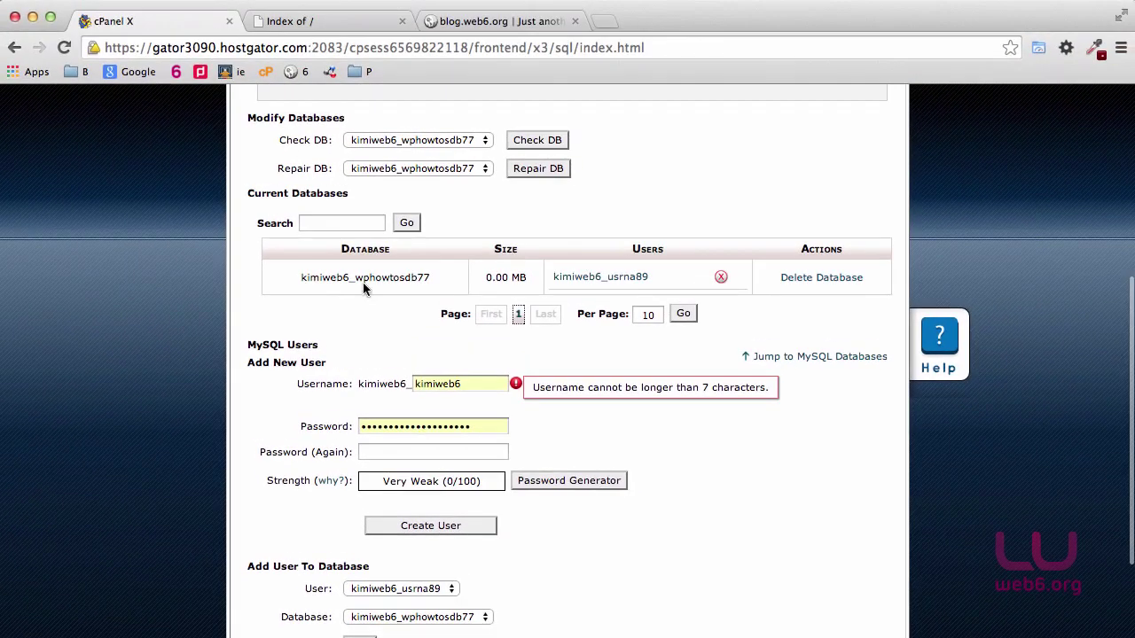
# Reload the Index of / listing, then load wphowtosite.com/installer.php
pyautogui.click(317, 20)
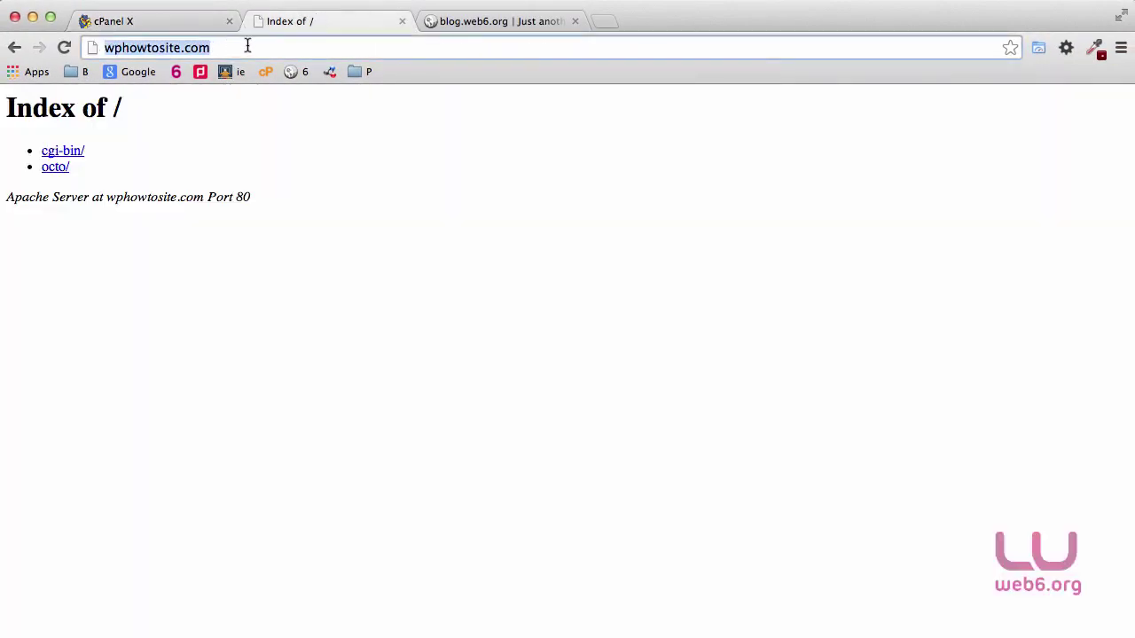
pyautogui.click(66, 51)
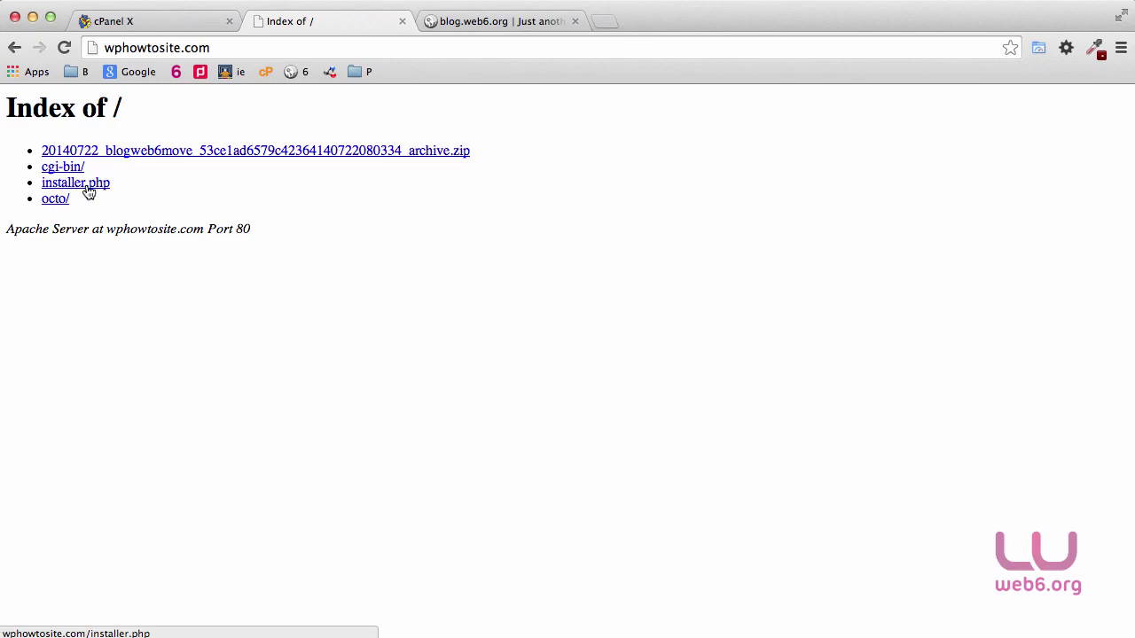
pyautogui.click(221, 50)
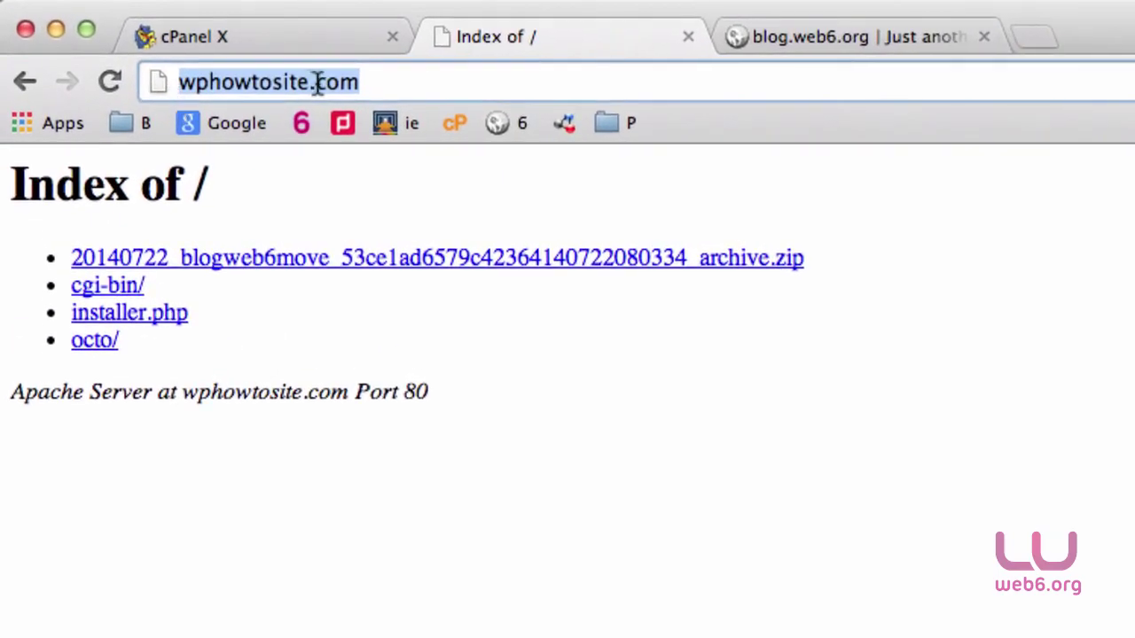
pyautogui.click(405, 81)
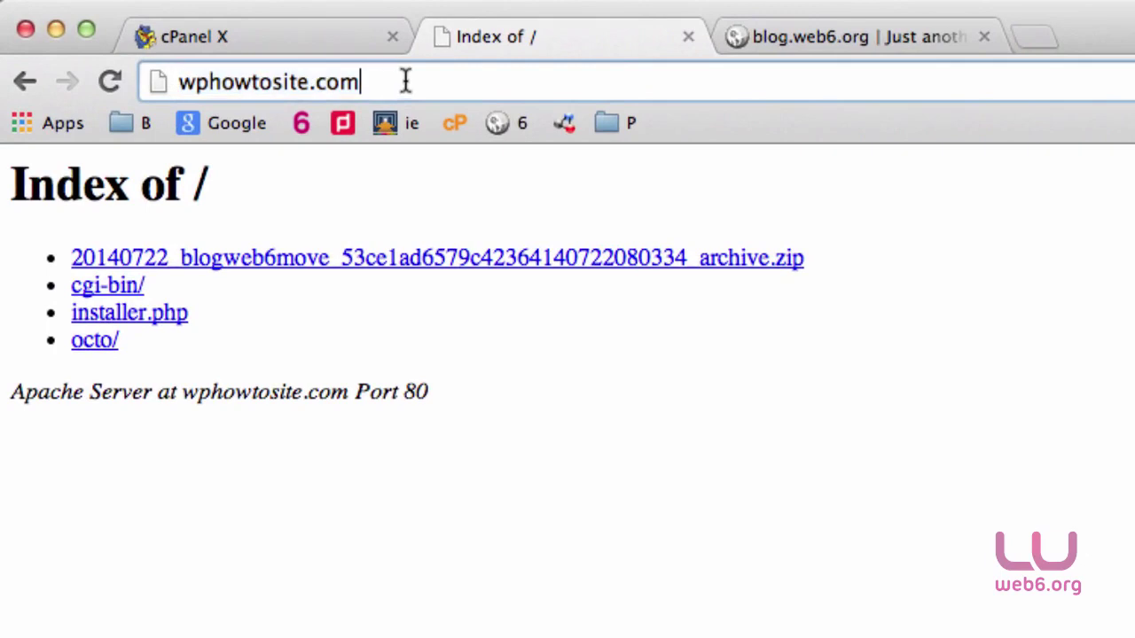
pyautogui.write('/')
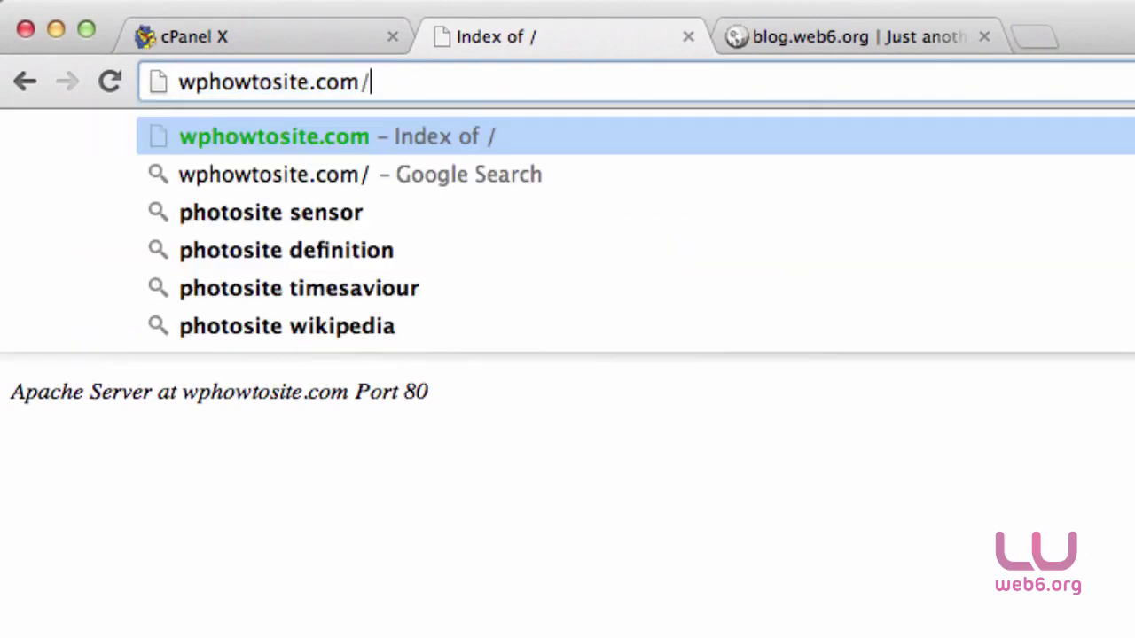
pyautogui.write('intal')
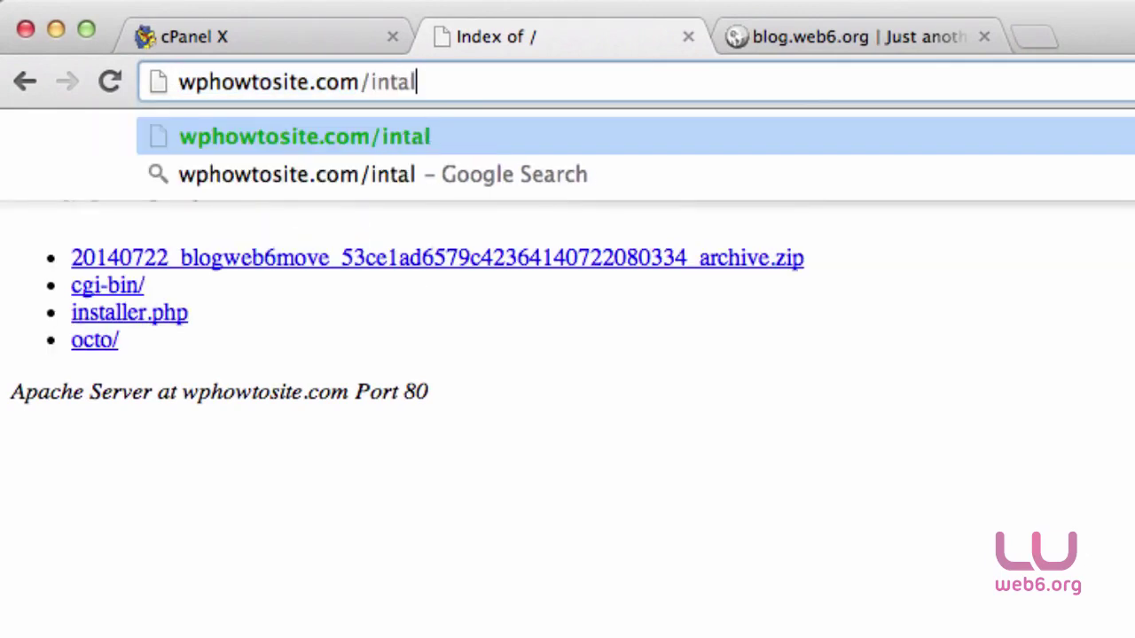
pyautogui.press('BackSpace')
pyautogui.press('BackSpace')
pyautogui.press('BackSpace')
pyautogui.write('staller.ph')
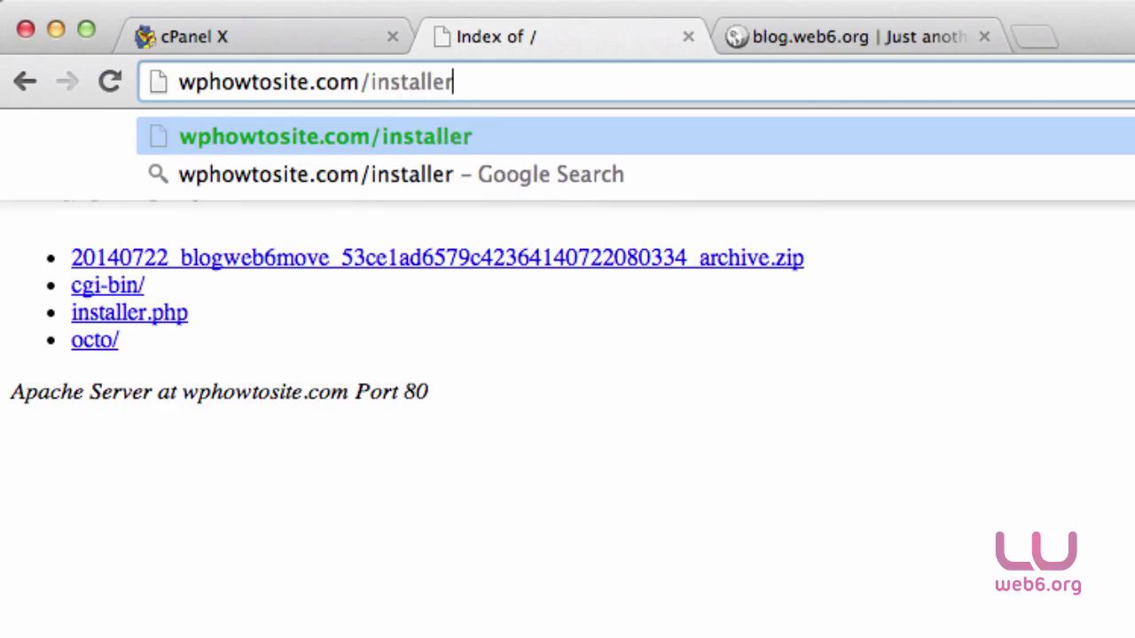
pyautogui.write('p')
pyautogui.press('Return')
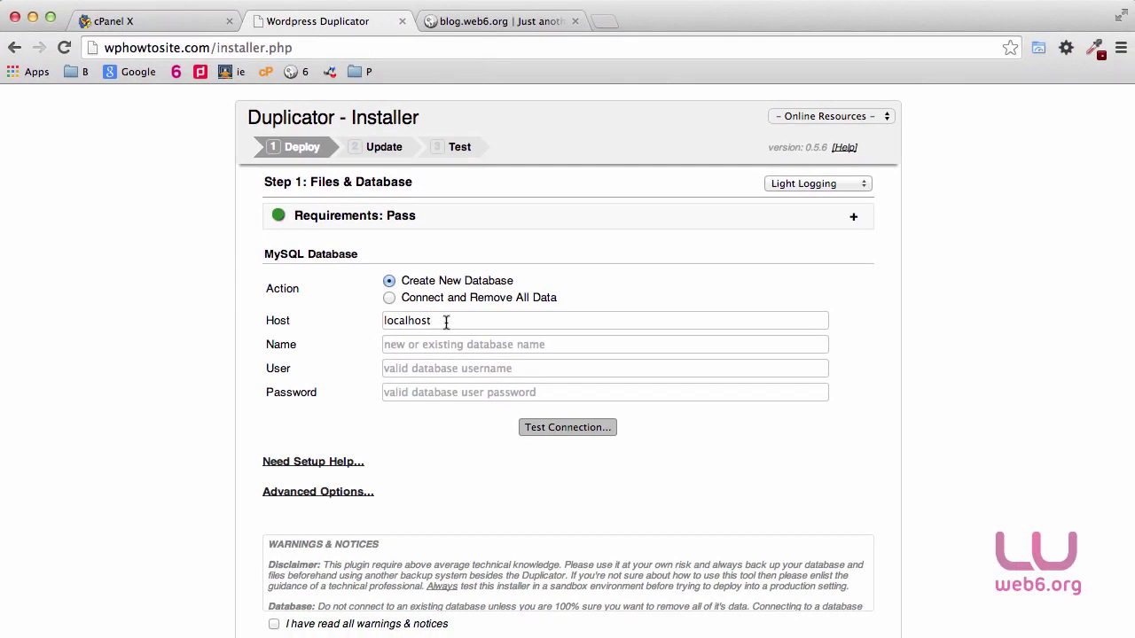
# Copy the wphowtosdb77 database name from cPanel into the installer's Database field
pyautogui.moveTo(446, 322); pyautogui.dragTo(341, 313)
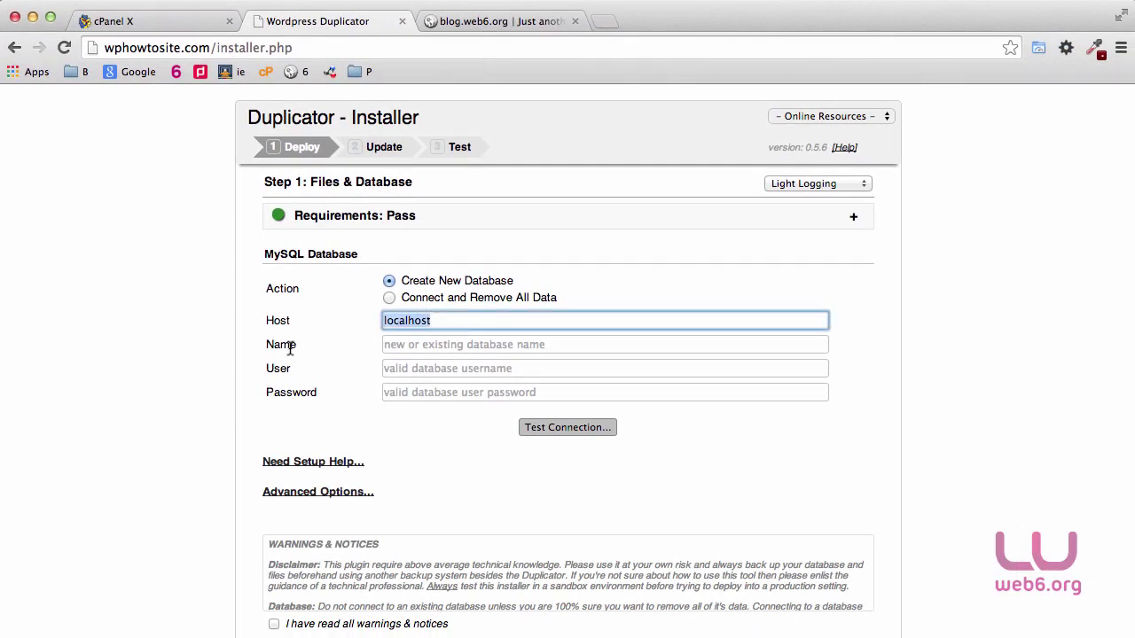
pyautogui.click(157, 20)
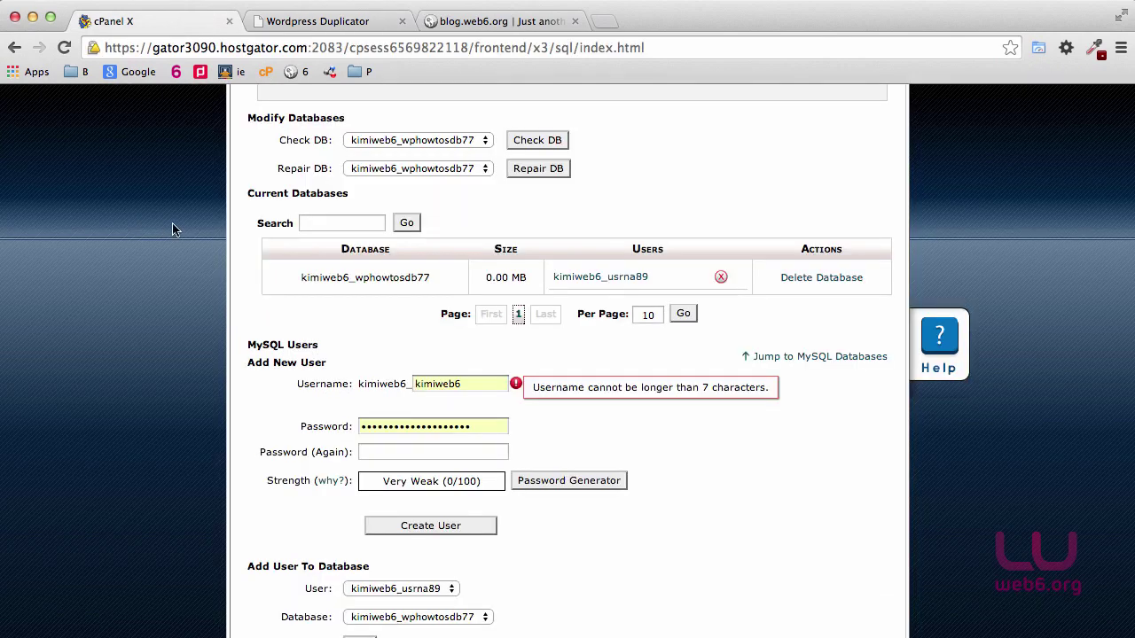
pyautogui.scroll(5, 156, 224)
pyautogui.scroll(-3, 156, 223)
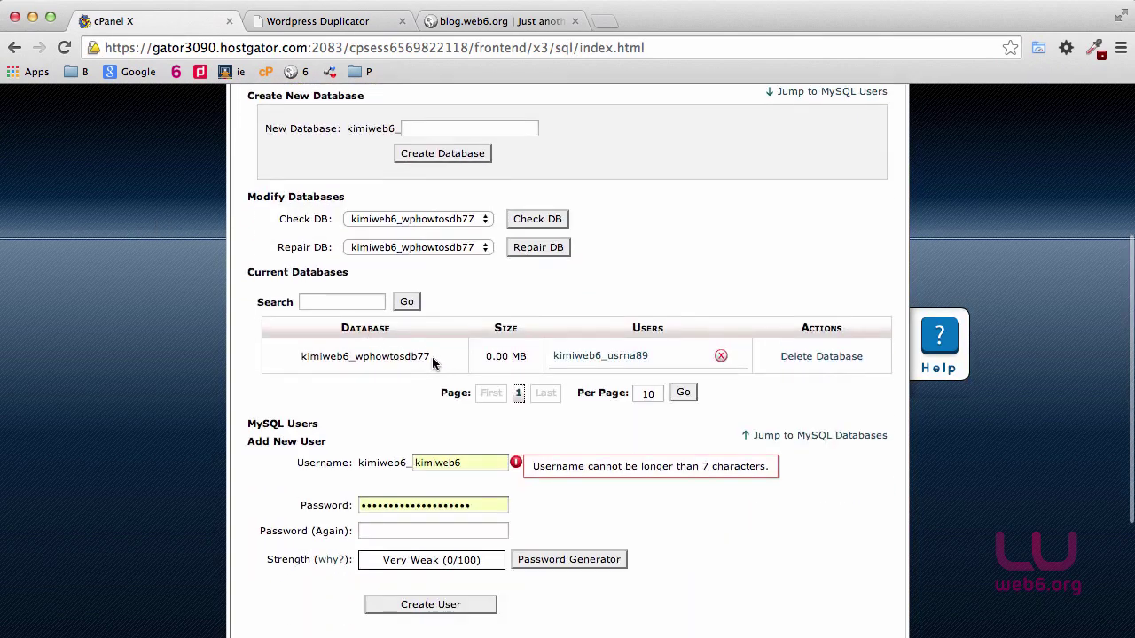
pyautogui.moveTo(426, 356); pyautogui.dragTo(302, 357)
pyautogui.press('super+c')
pyautogui.rightClick(319, 357)
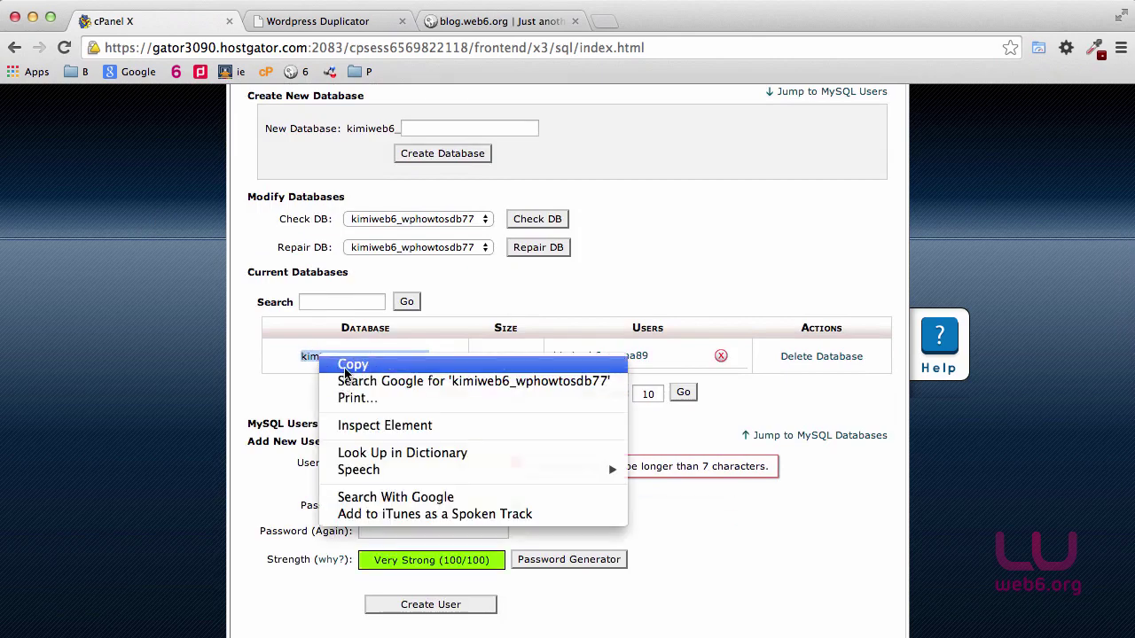
pyautogui.click(352, 366)
pyautogui.click(319, 21)
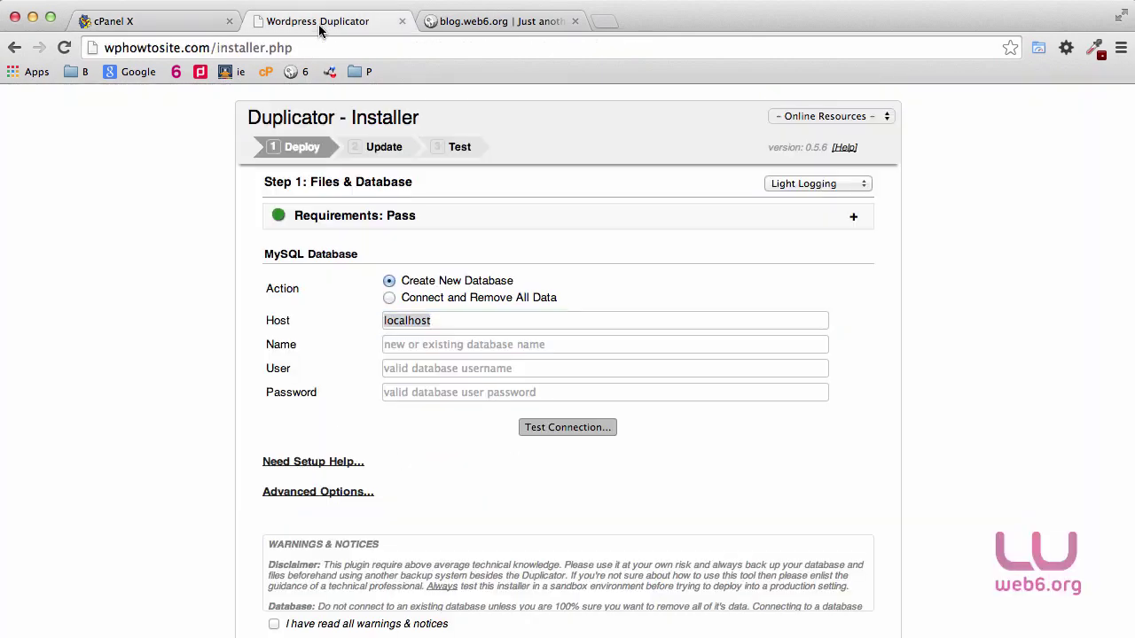
pyautogui.click(417, 344)
pyautogui.rightClick(434, 344)
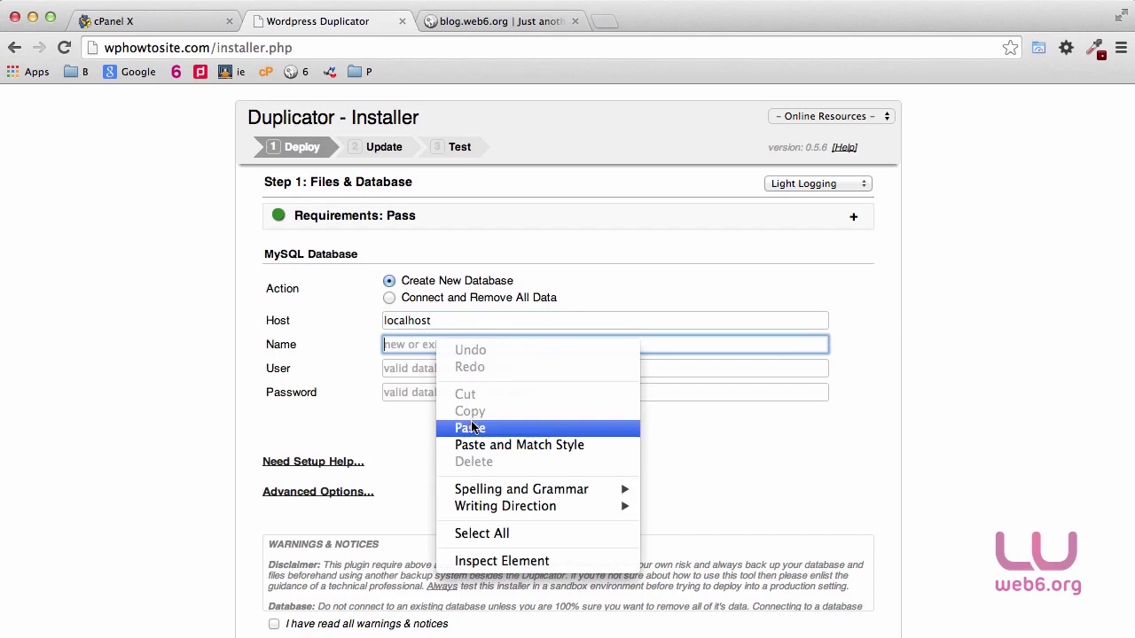
pyautogui.click(470, 428)
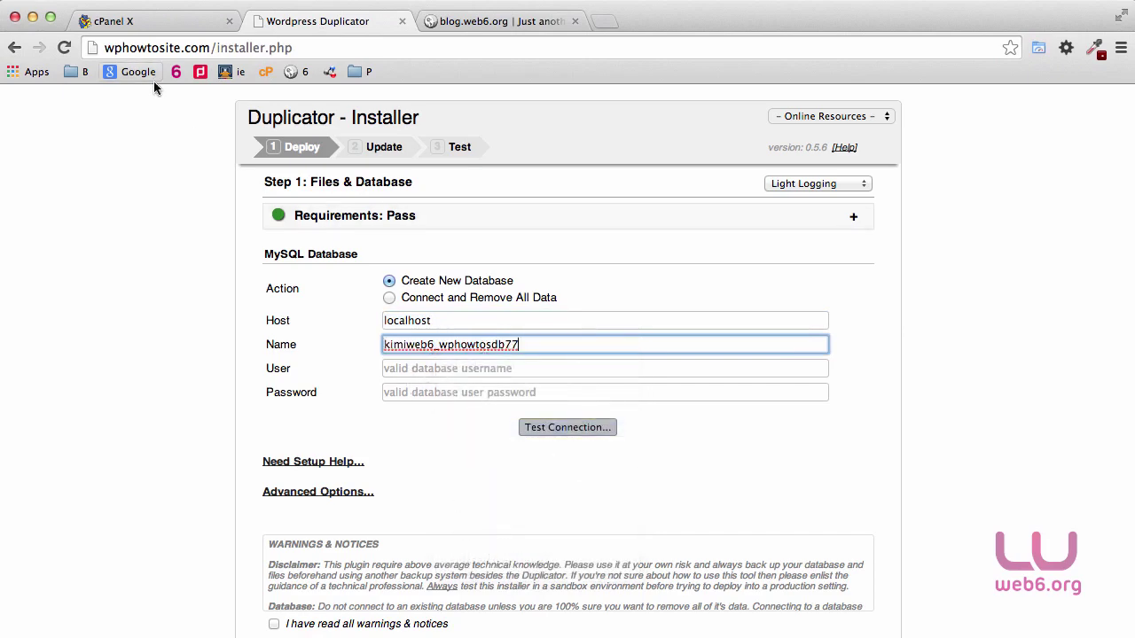
# Copy the database username from cPanel into the installer's User field
pyautogui.click(145, 23)
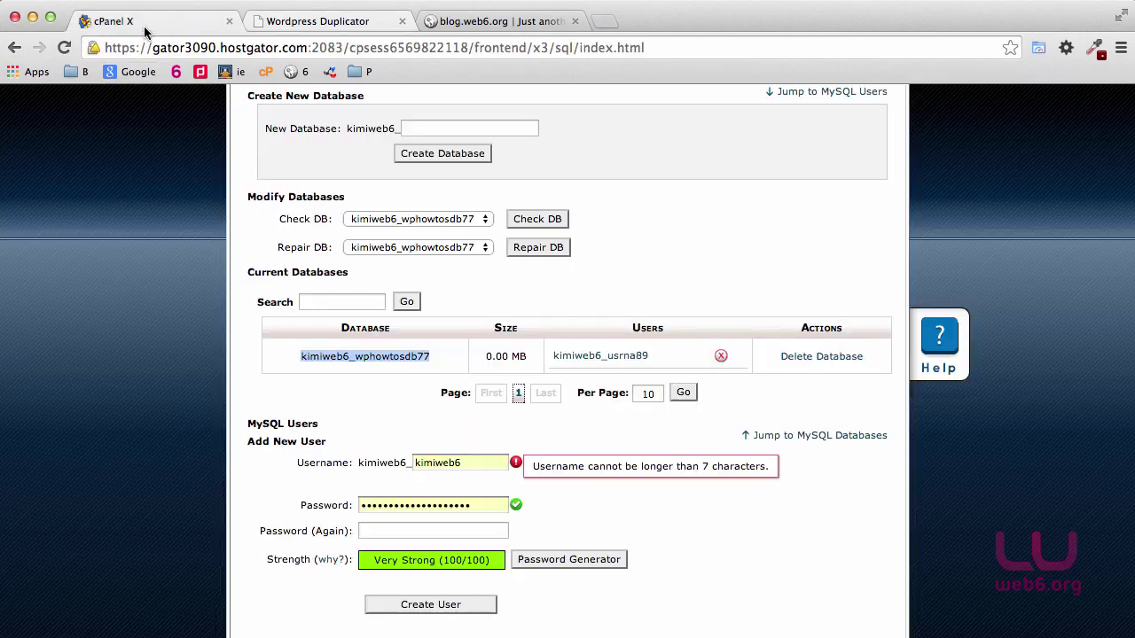
pyautogui.doubleClick(670, 358)
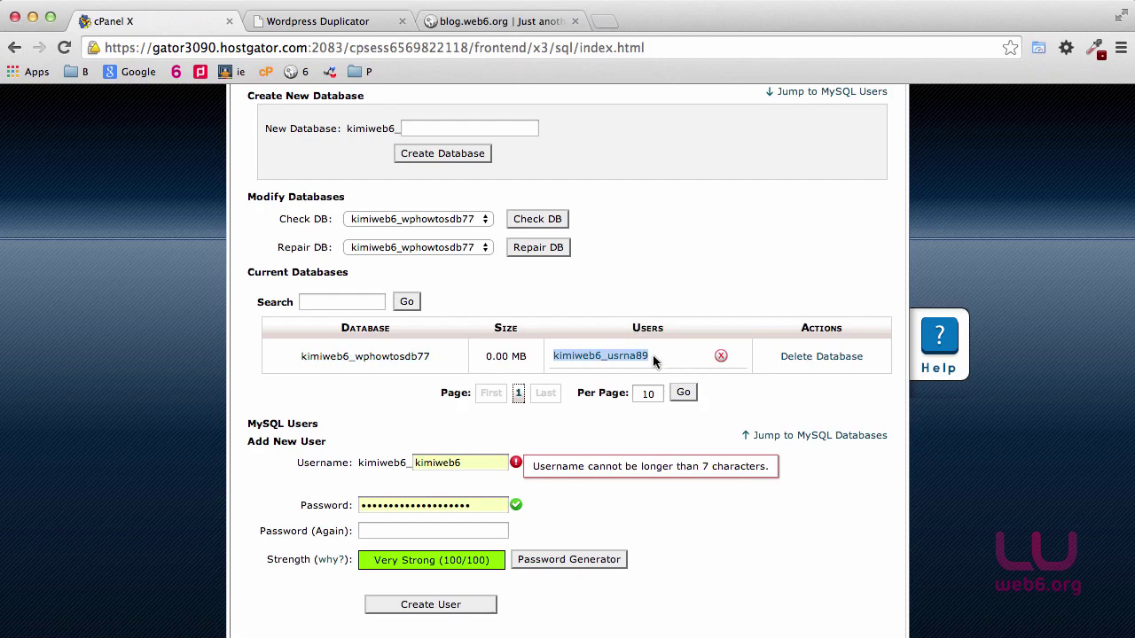
pyautogui.press('super+c')
pyautogui.click(332, 22)
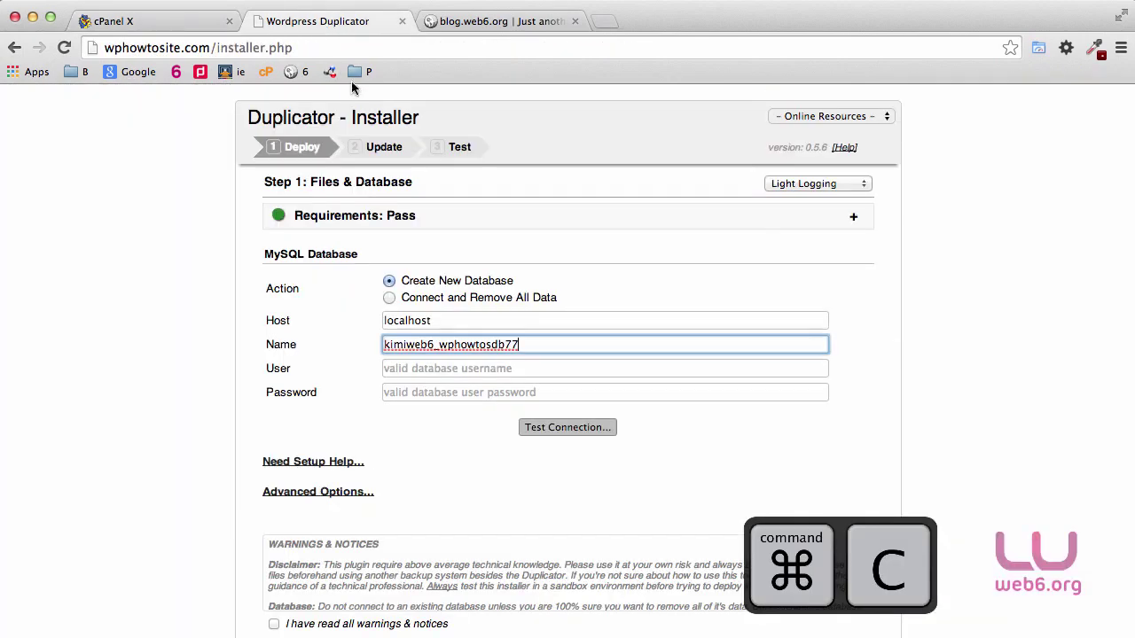
pyautogui.click(482, 366)
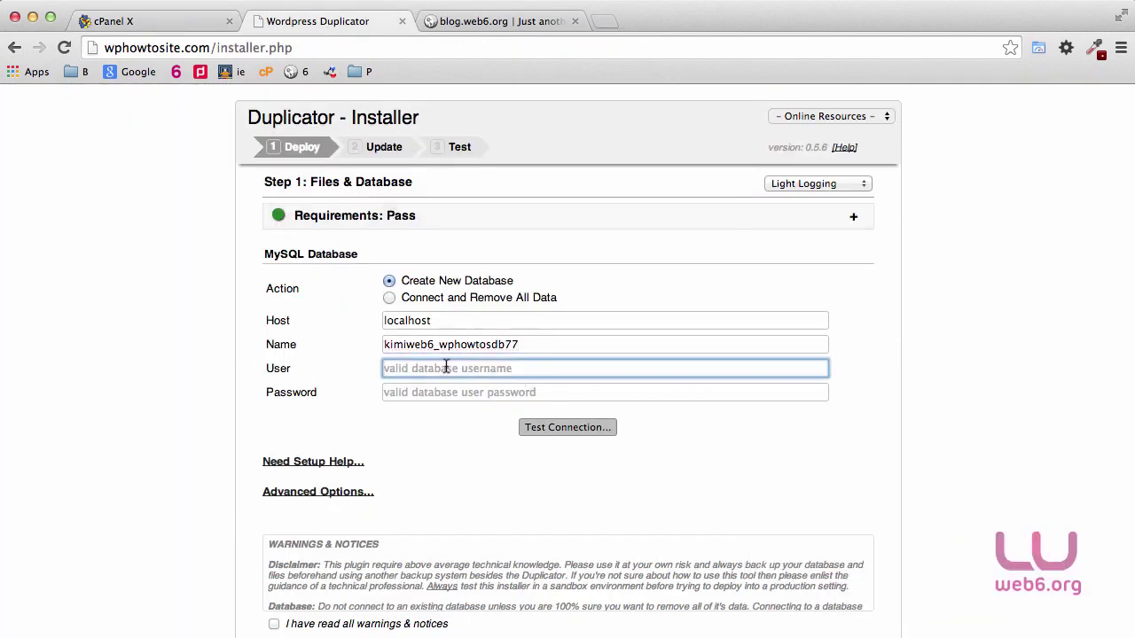
pyautogui.press('super+v')
pyautogui.moveTo(501, 375); pyautogui.dragTo(320, 369)
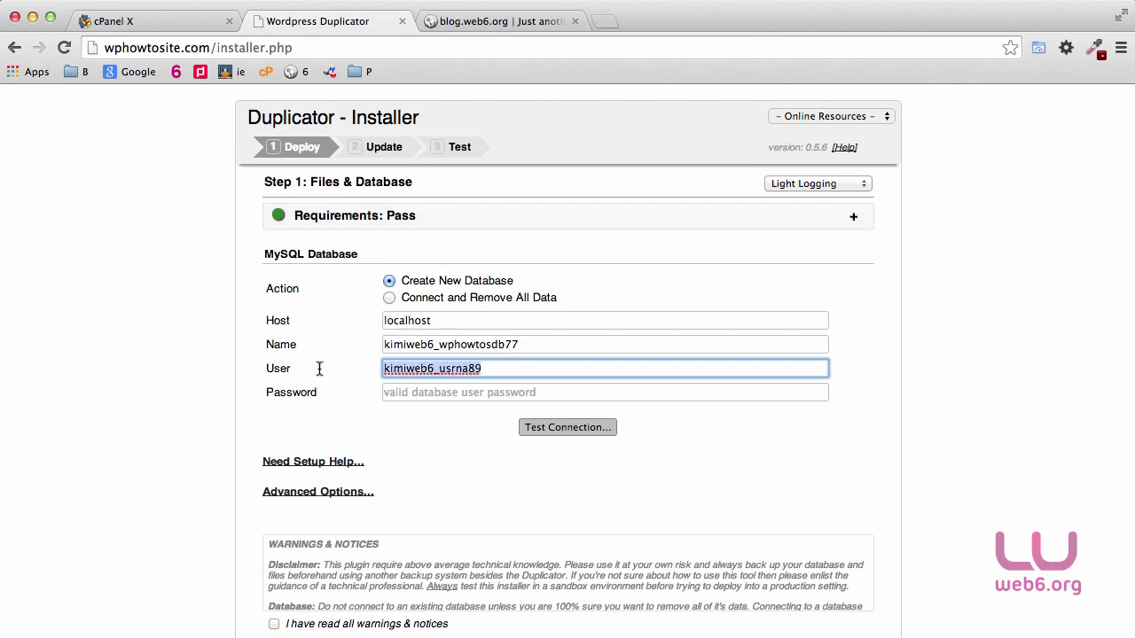
pyautogui.click(528, 345)
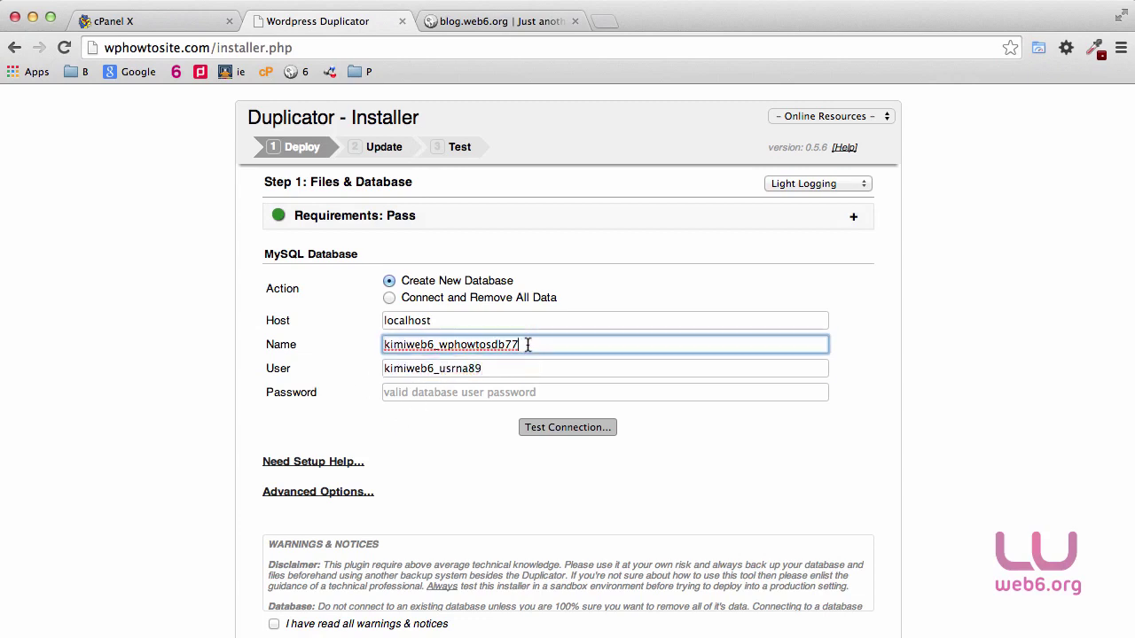
# Paste the generated password from the TextEdit note into the installer's Password field
pyautogui.click(420, 392)
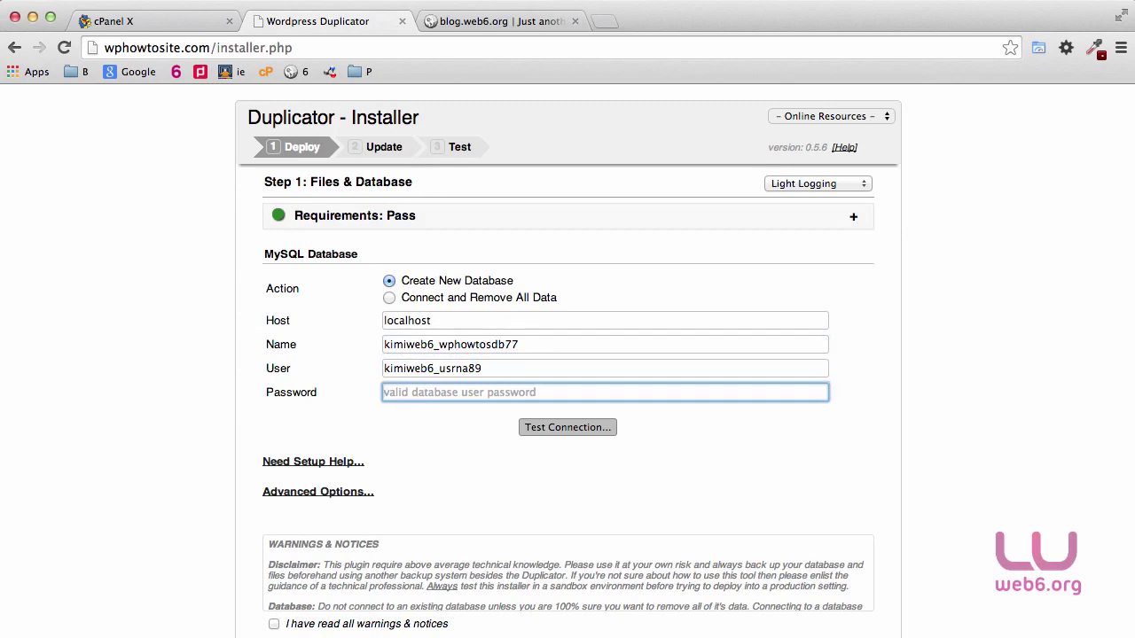
pyautogui.press('super+Tab')
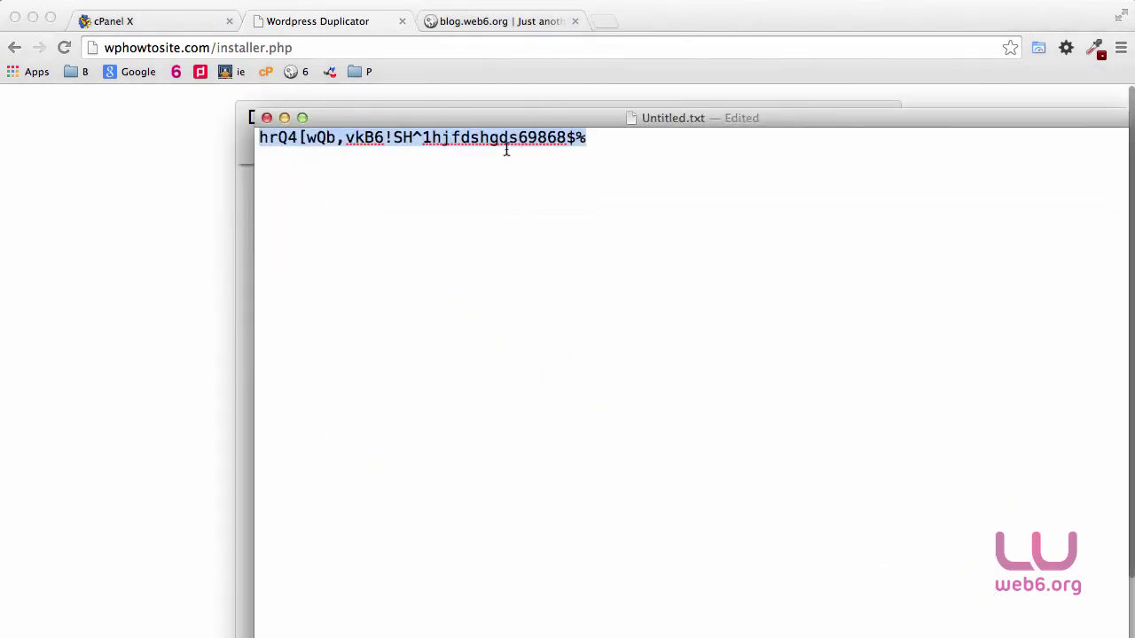
pyautogui.rightClick(507, 146)
pyautogui.click(541, 212)
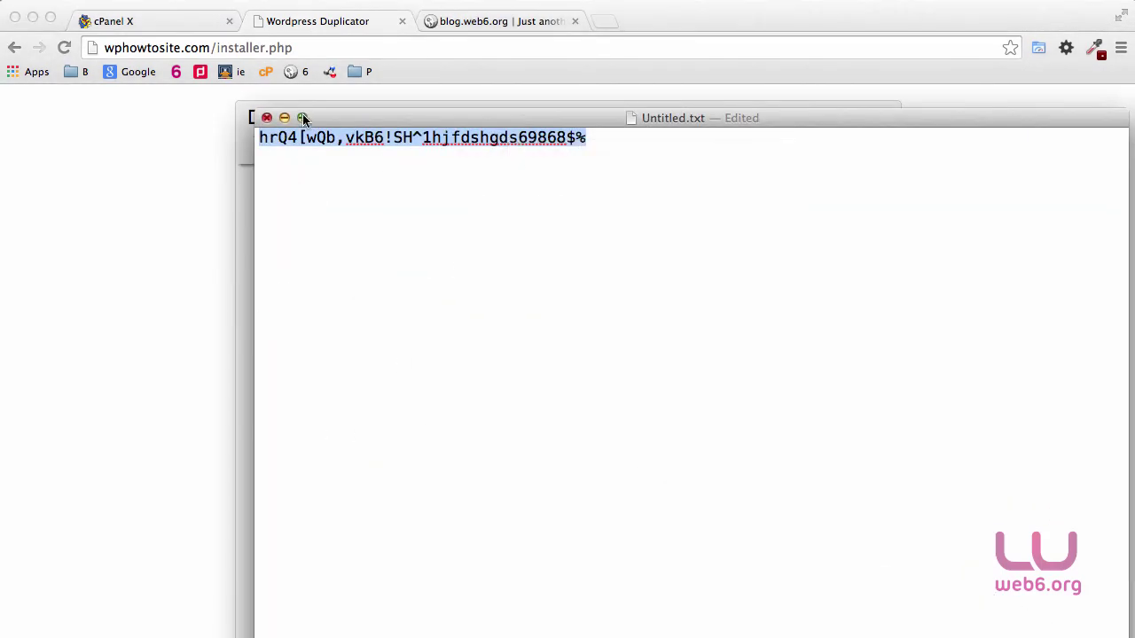
pyautogui.click(284, 118)
pyautogui.click(455, 394)
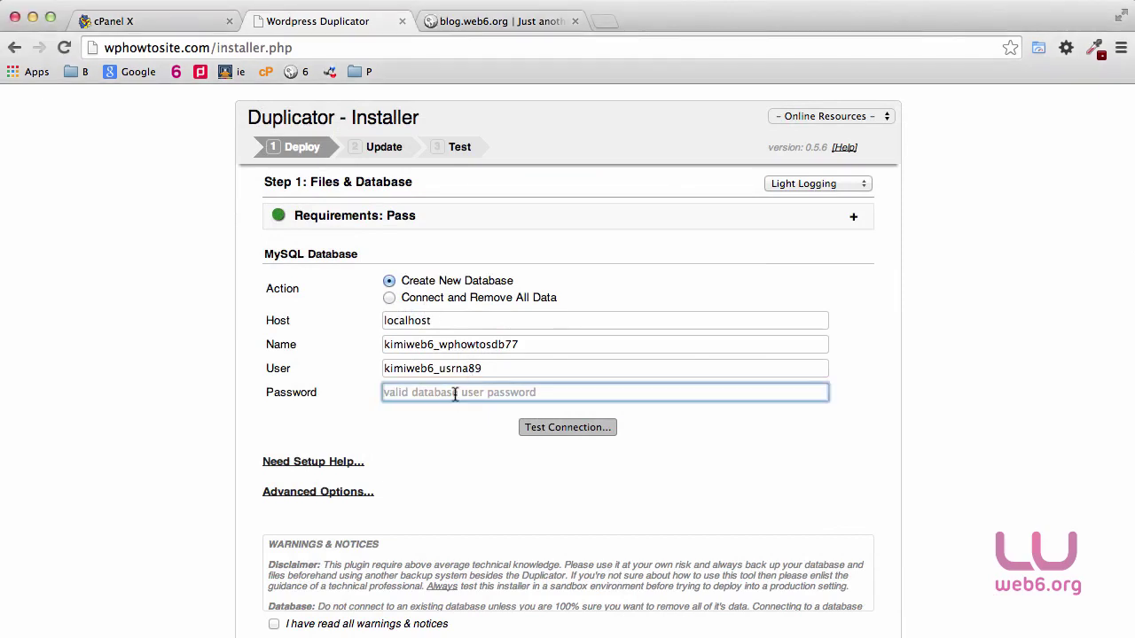
pyautogui.press('super+v')
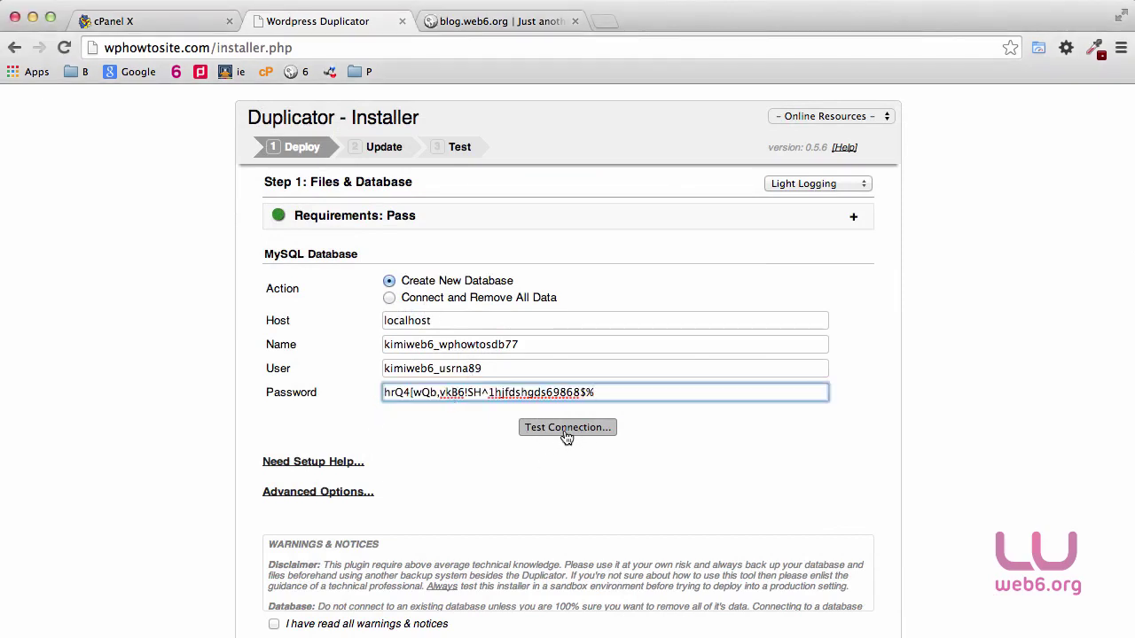
# Run Test Connection successfully, then expand and collapse Advanced Options
pyautogui.click(568, 429)
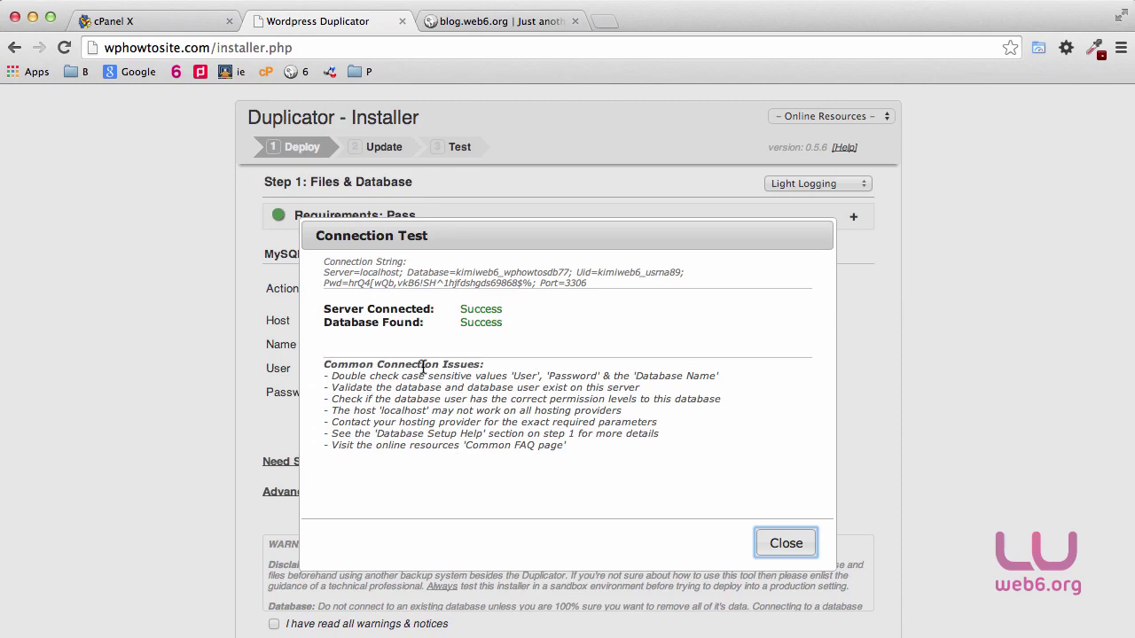
pyautogui.click(783, 543)
pyautogui.scroll(-5, 735, 504)
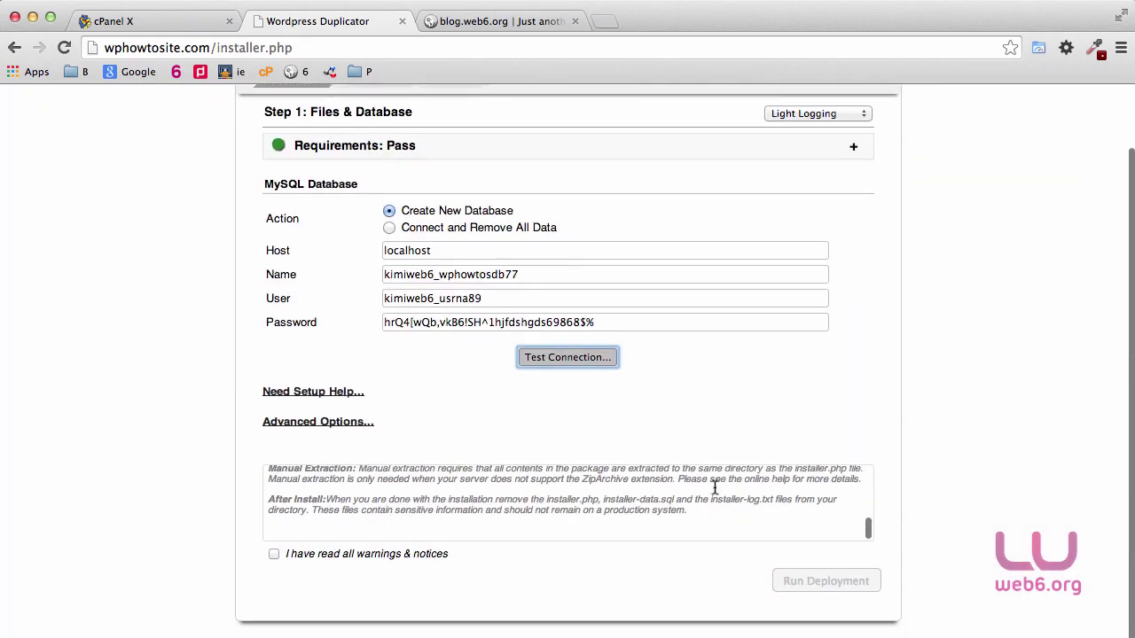
pyautogui.click(297, 426)
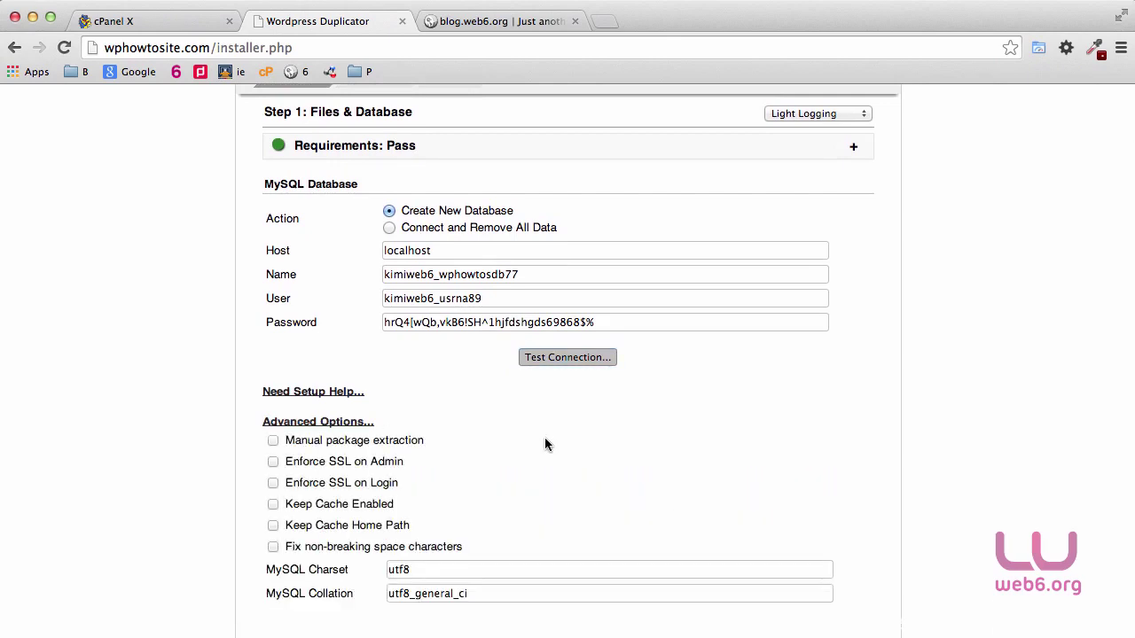
pyautogui.scroll(-5, 544, 437)
pyautogui.click(336, 248)
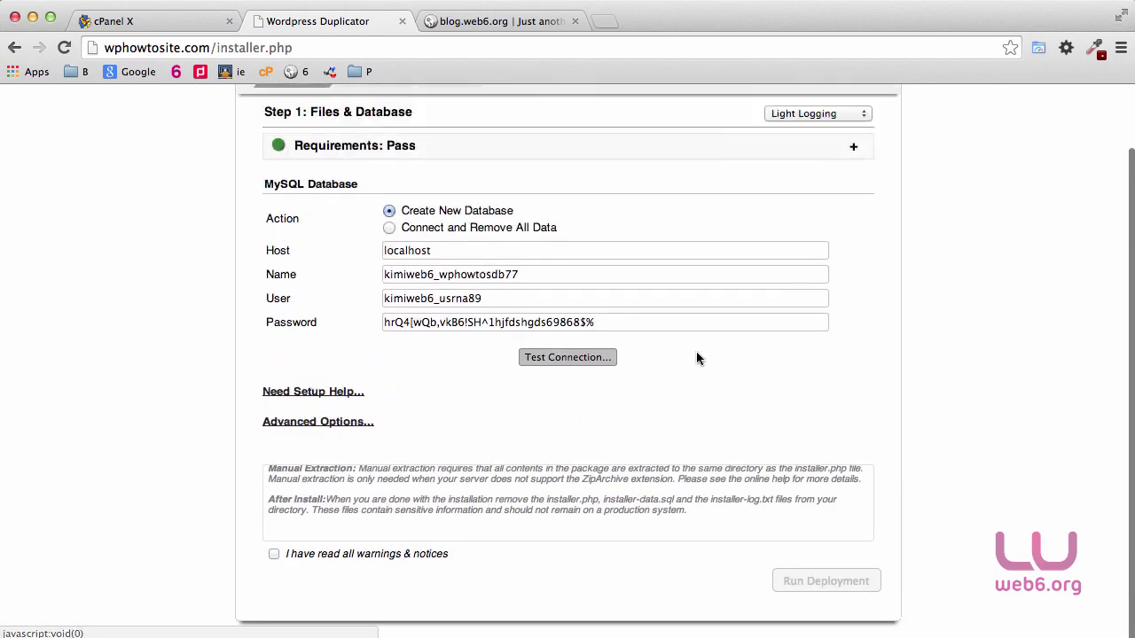
# Tick 'I have read all warnings & notices'
pyautogui.scroll(3, 562, 491)
pyautogui.scroll(5, 561, 490)
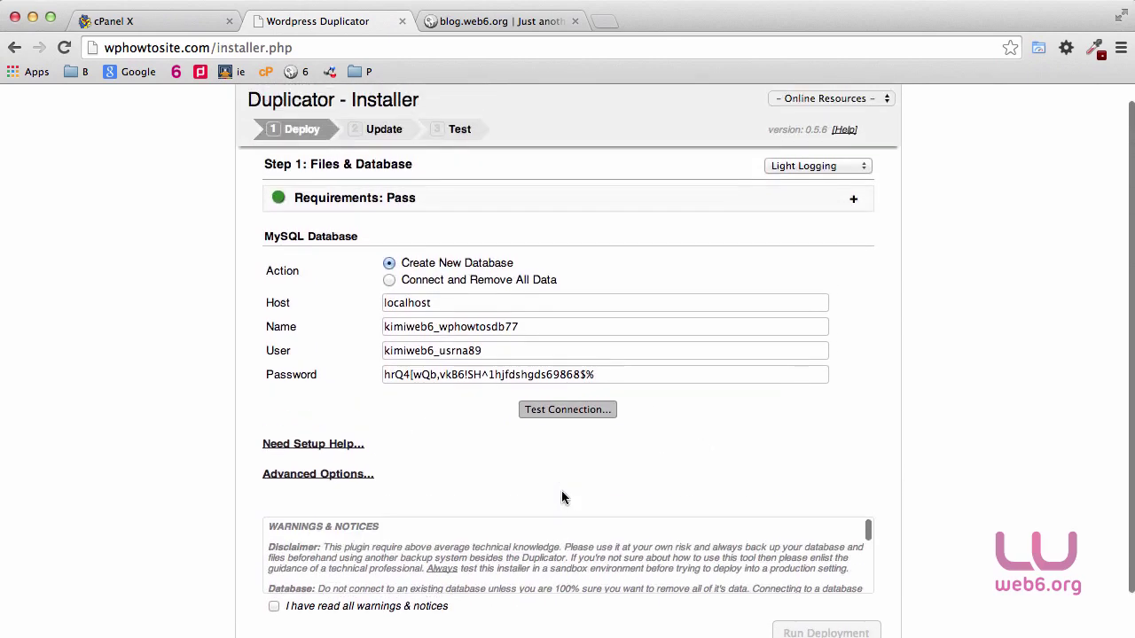
pyautogui.scroll(-5, 713, 533)
pyautogui.scroll(-3, 711, 531)
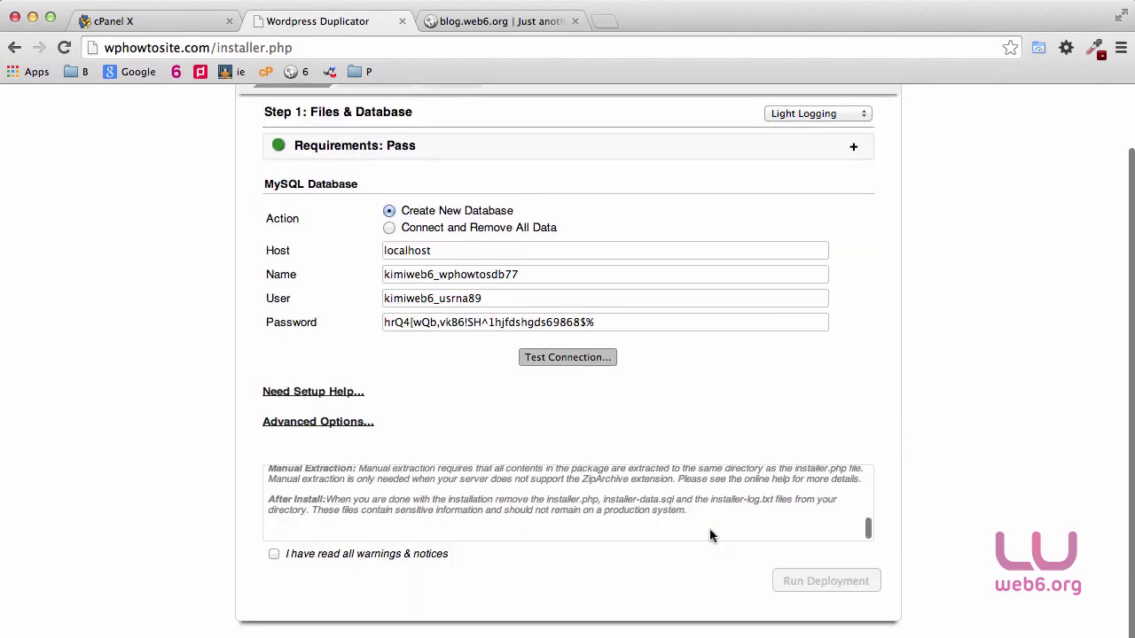
pyautogui.click(273, 553)
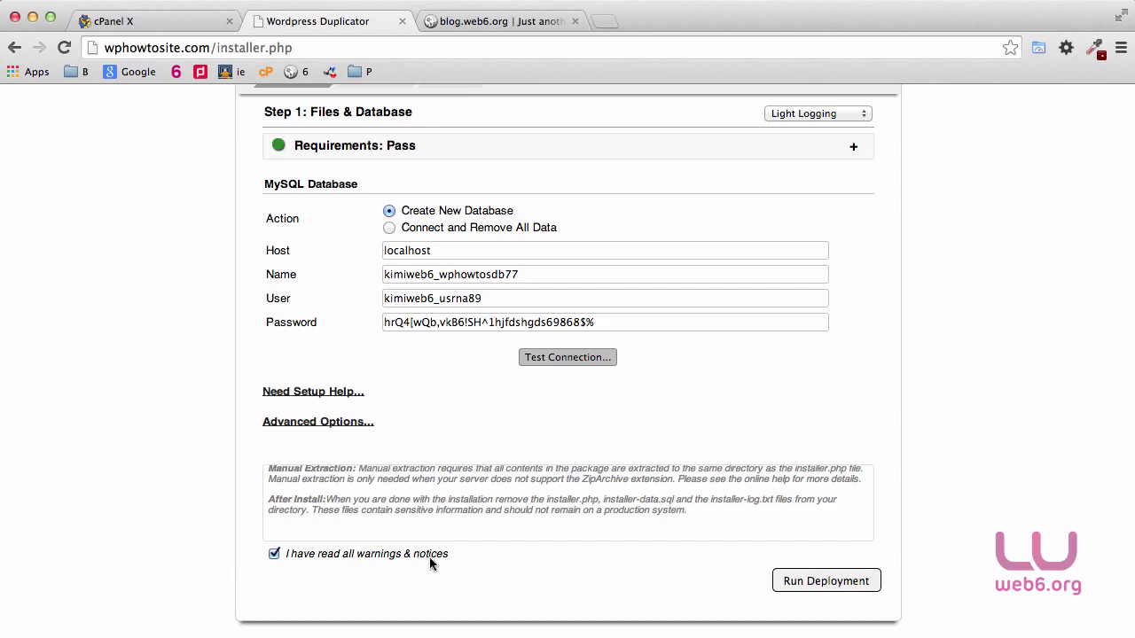
# Run Deployment, confirm the database settings, then Run Update on Step 2
pyautogui.click(825, 582)
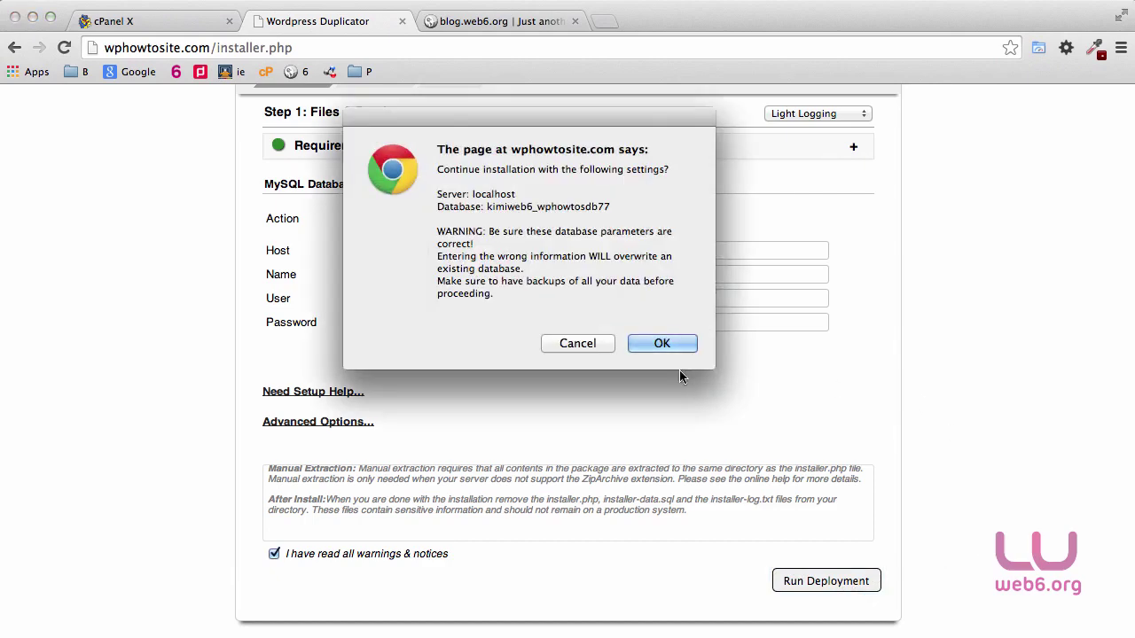
pyautogui.click(676, 344)
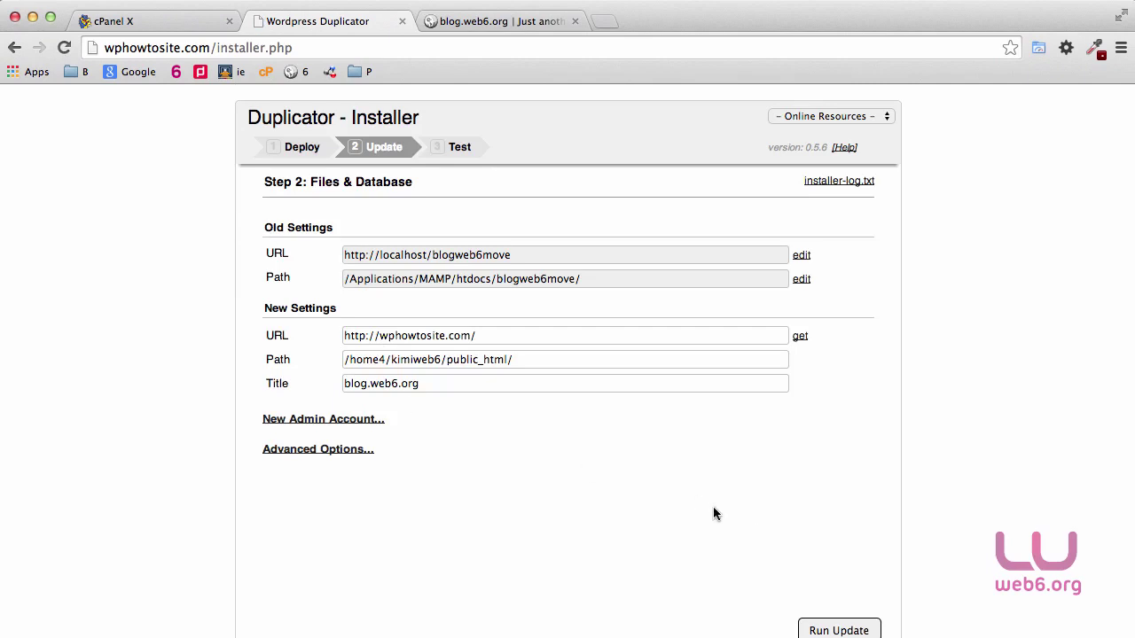
pyautogui.scroll(-1, 713, 514)
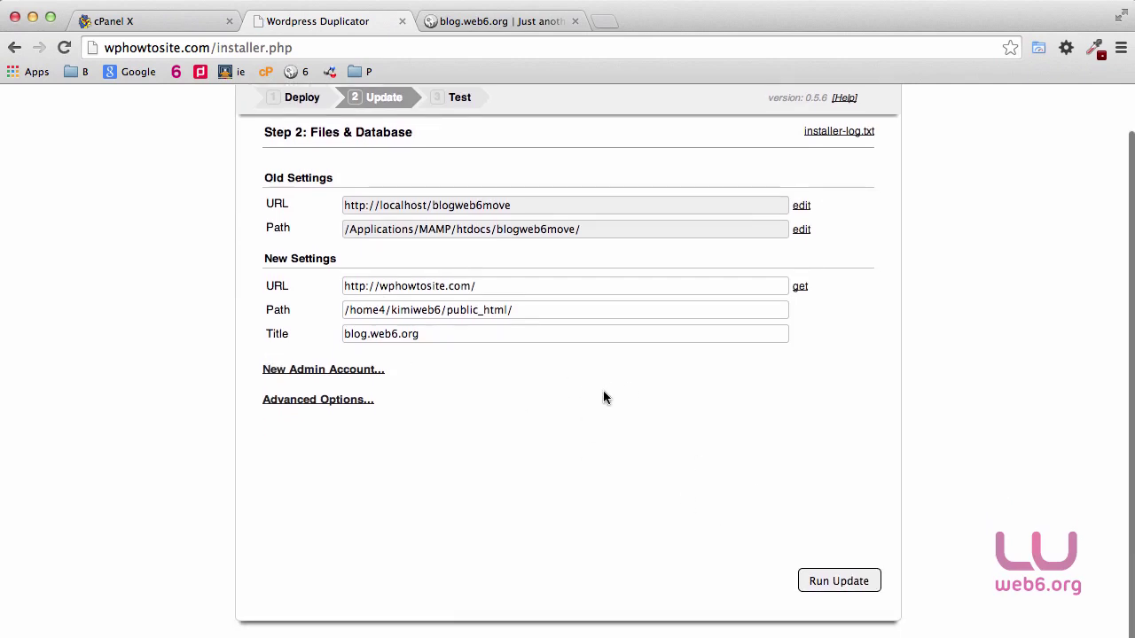
pyautogui.click(835, 592)
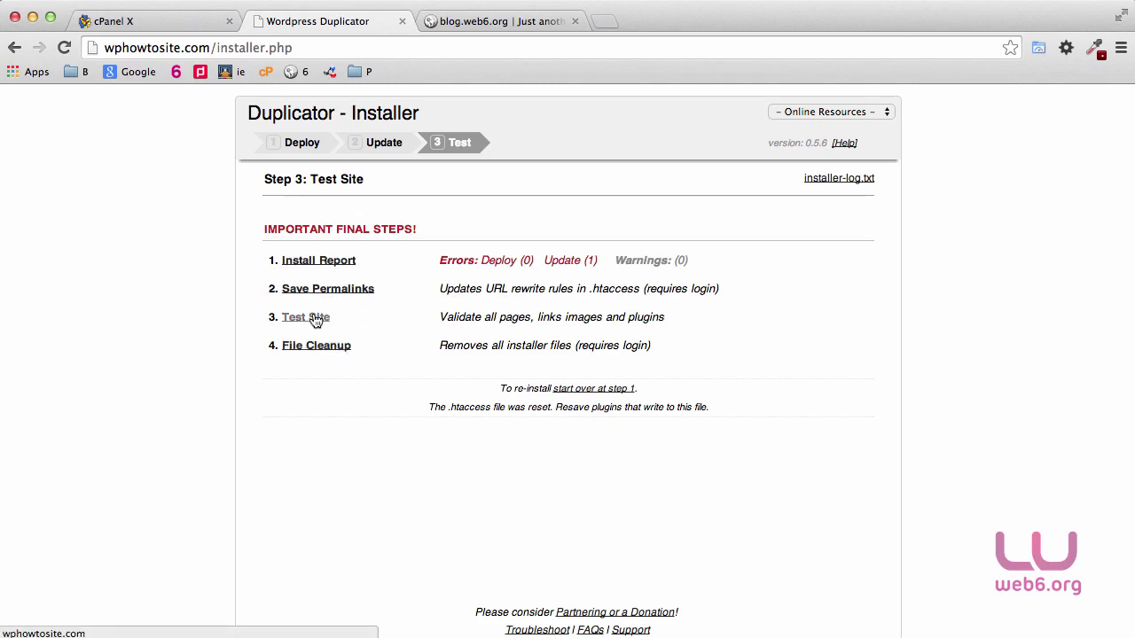
# Open the test site in a new tab and compare it with the original local site
pyautogui.rightClick(317, 319)
pyautogui.click(373, 322)
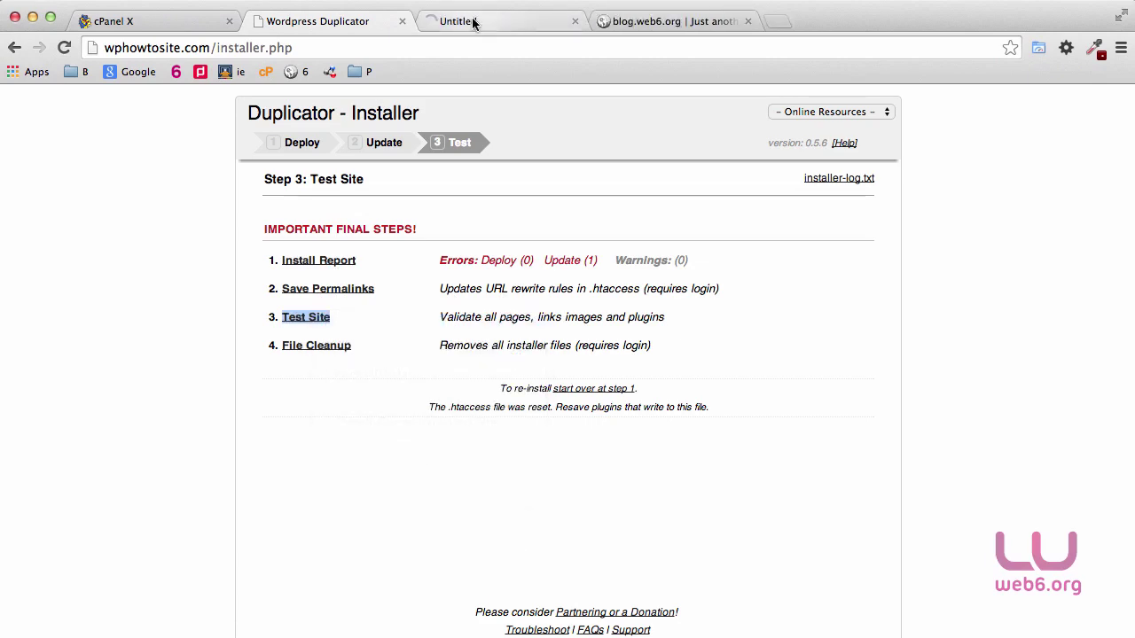
pyautogui.click(461, 22)
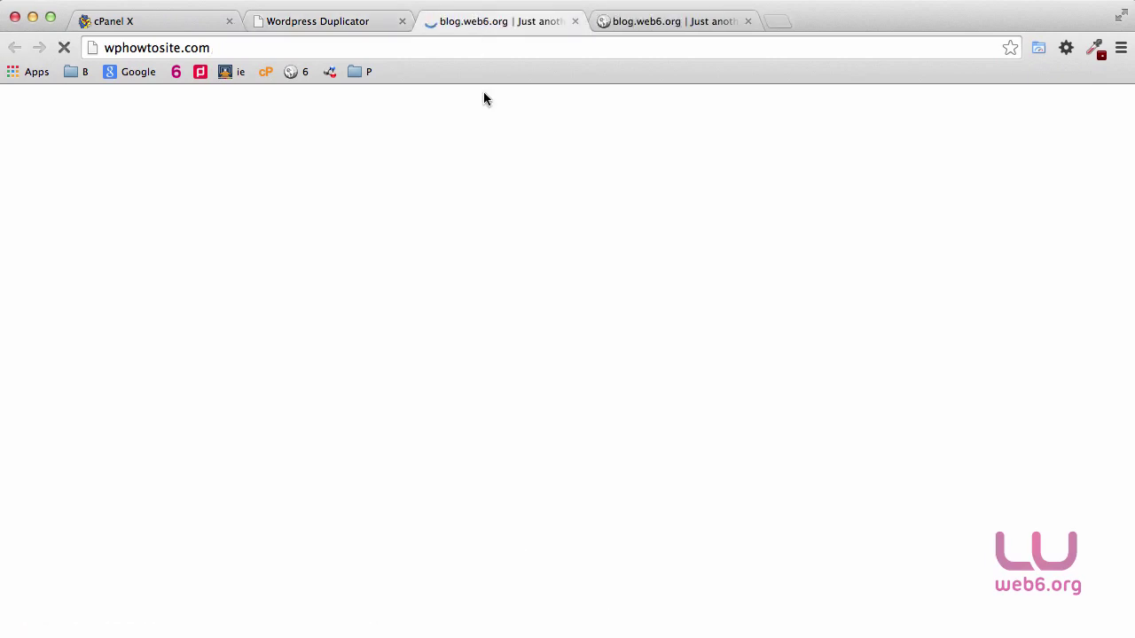
pyautogui.click(710, 24)
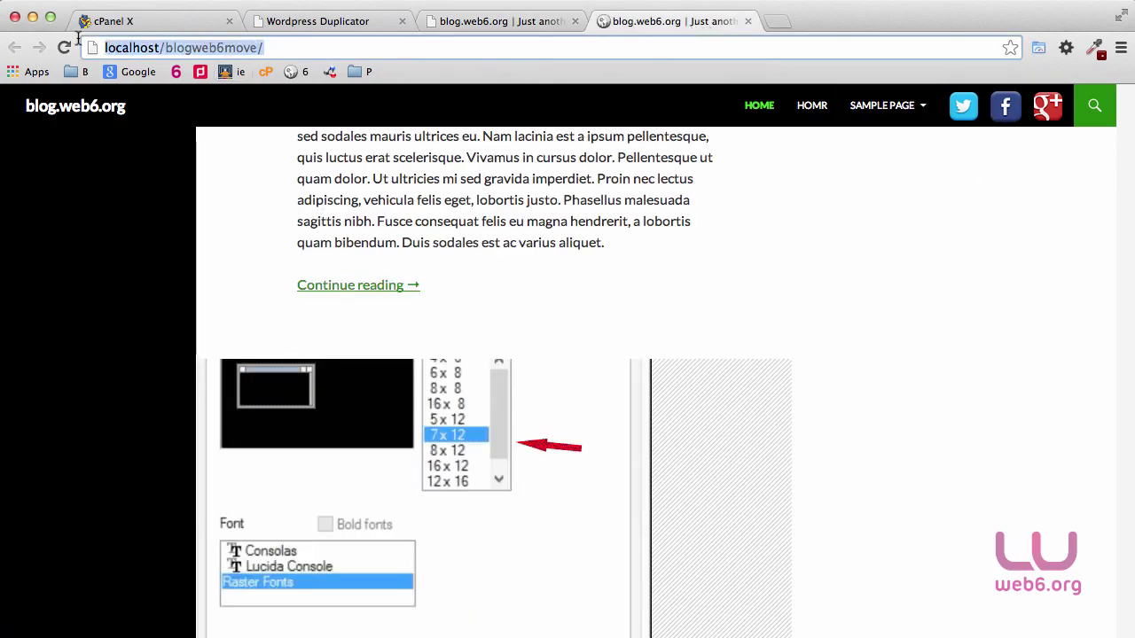
pyautogui.scroll(15, 139, 277)
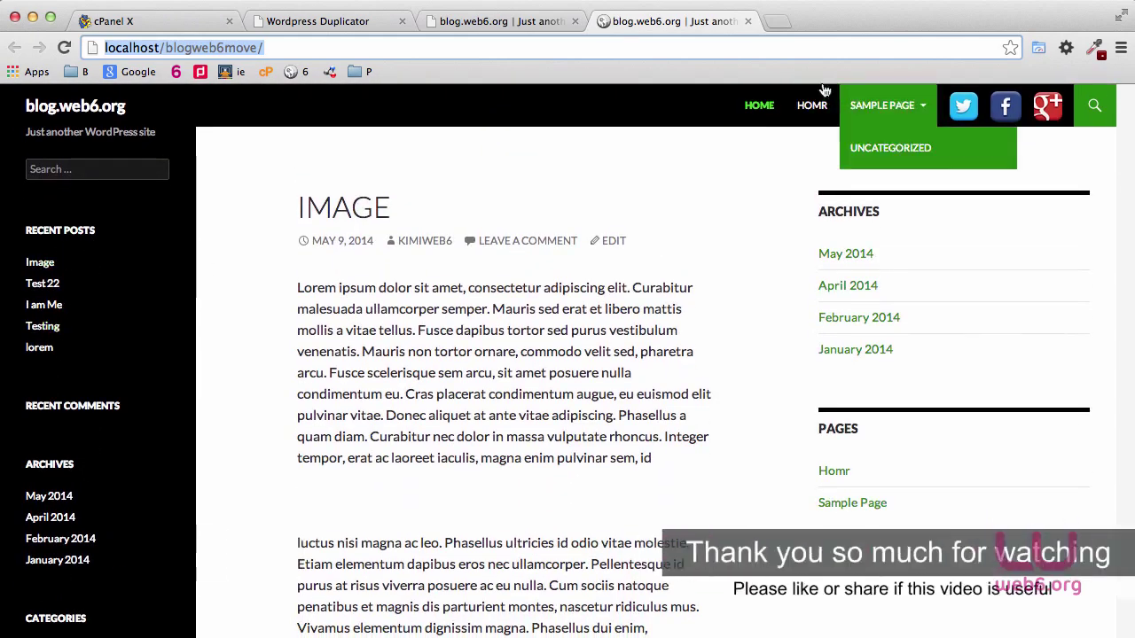
pyautogui.click(499, 21)
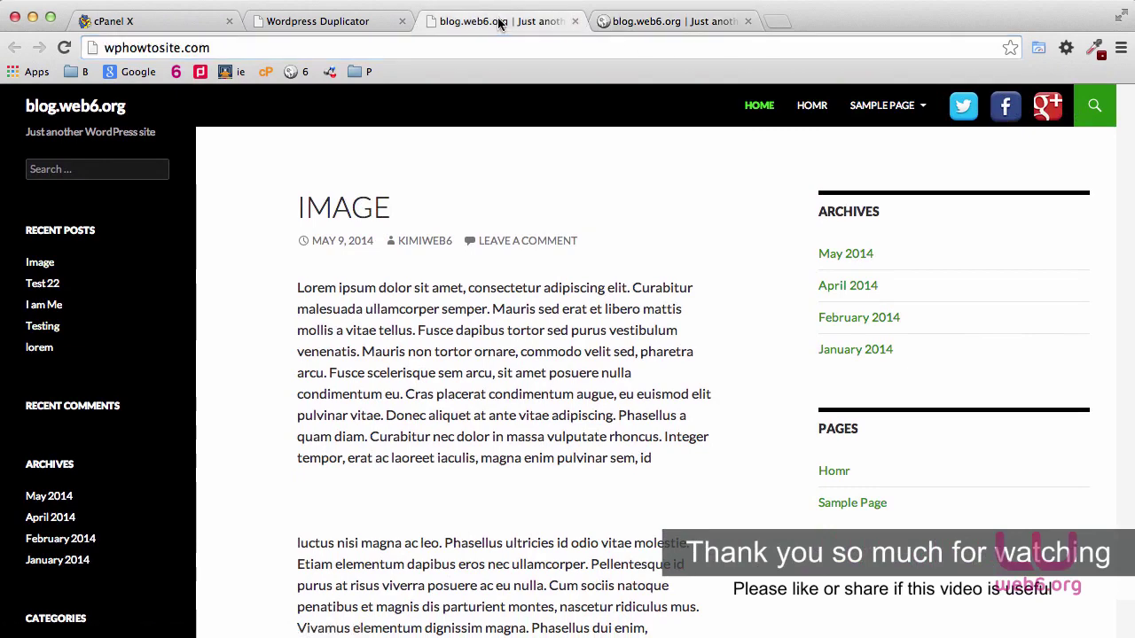
# Browse the migrated blog's home page and search bar alongside the local copy
pyautogui.click(209, 47)
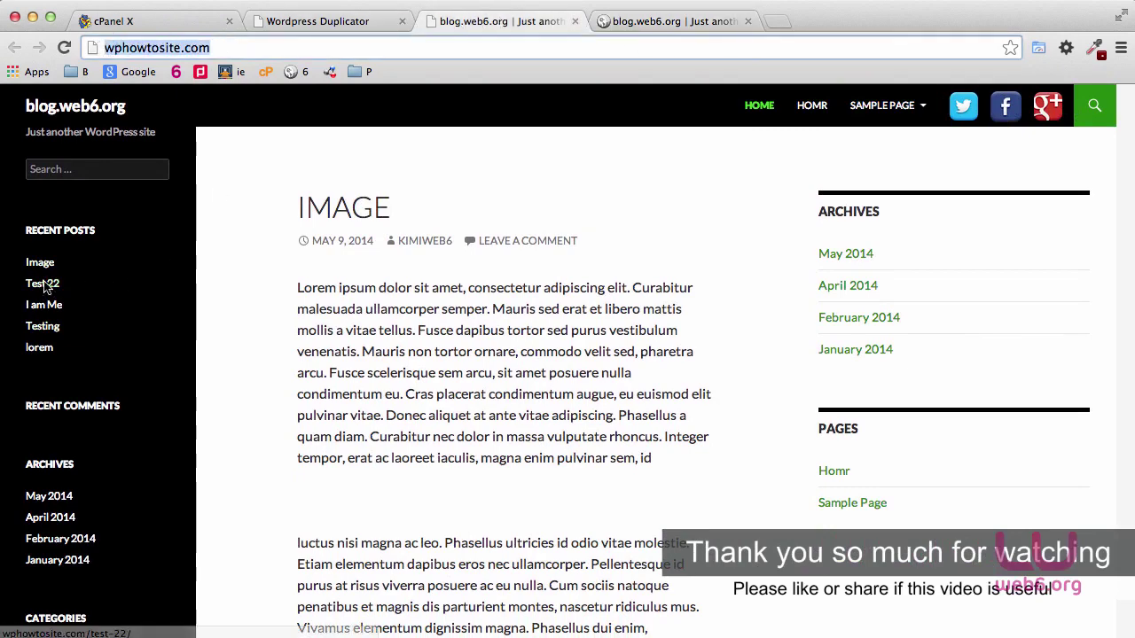
pyautogui.scroll(-10, 431, 392)
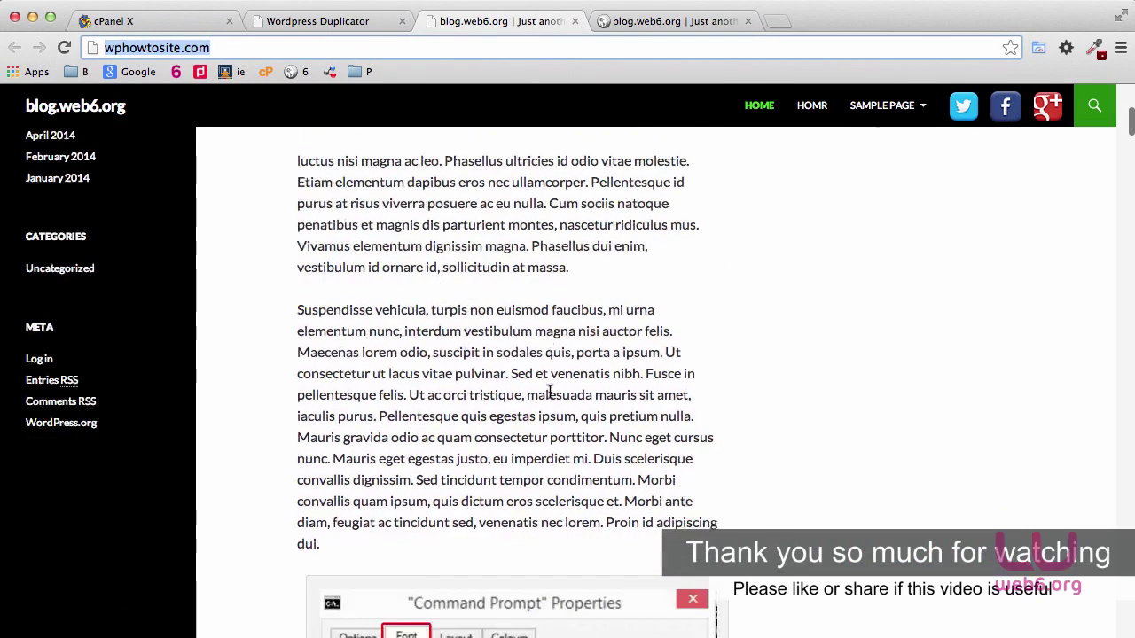
pyautogui.scroll(10, 549, 395)
pyautogui.scroll(-10, 550, 394)
pyautogui.scroll(-15, 549, 395)
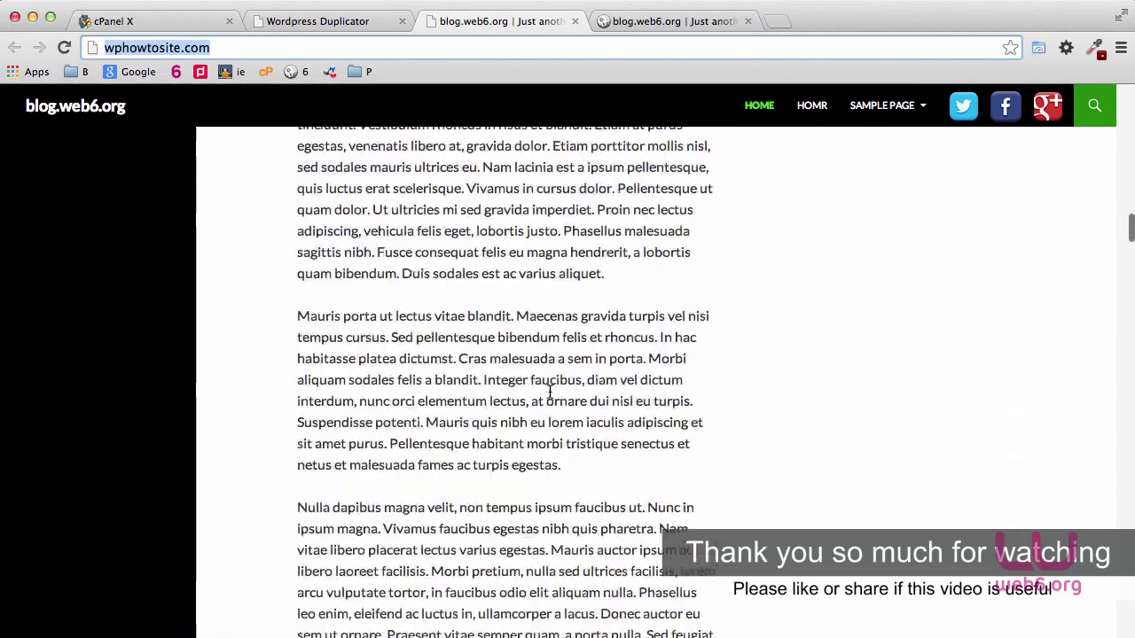
pyautogui.scroll(-15, 550, 392)
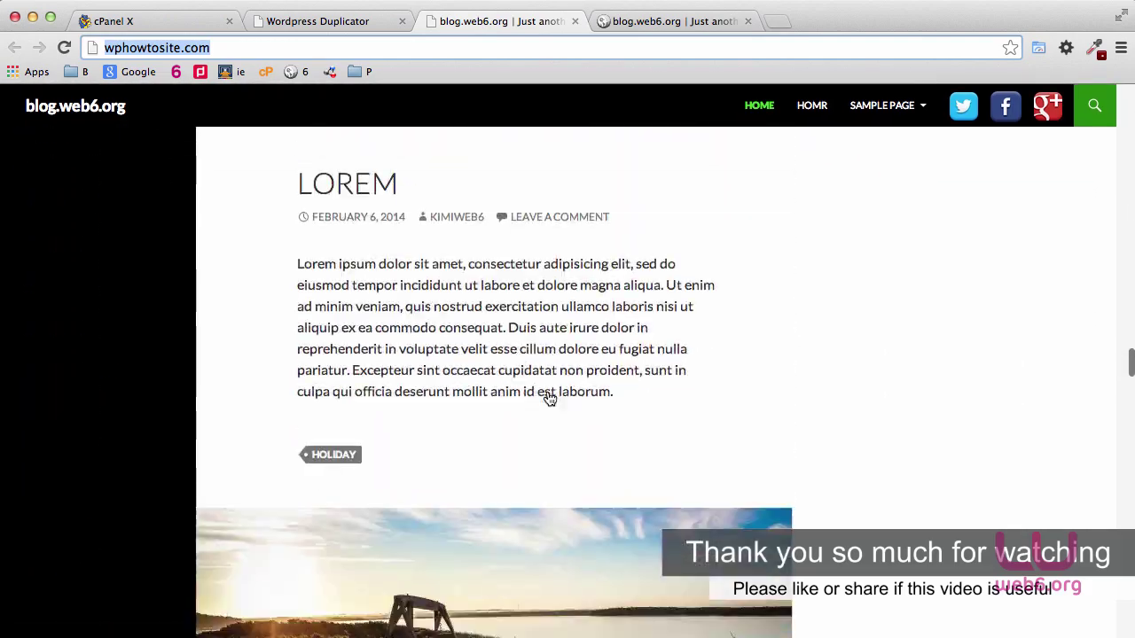
pyautogui.scroll(-1, 633, 448)
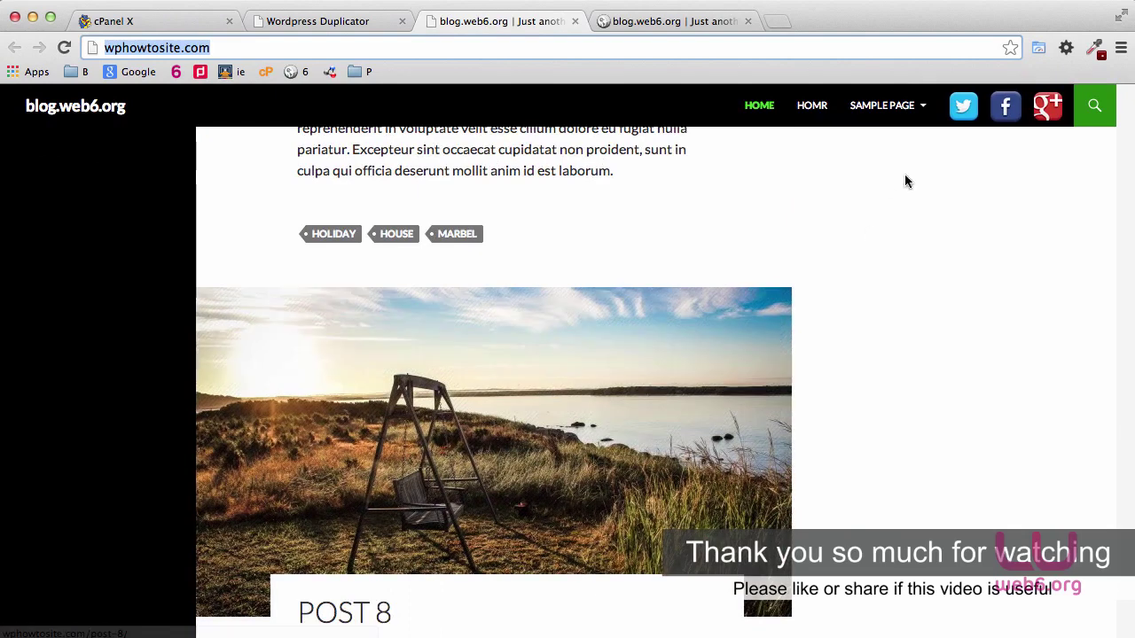
pyautogui.click(1094, 108)
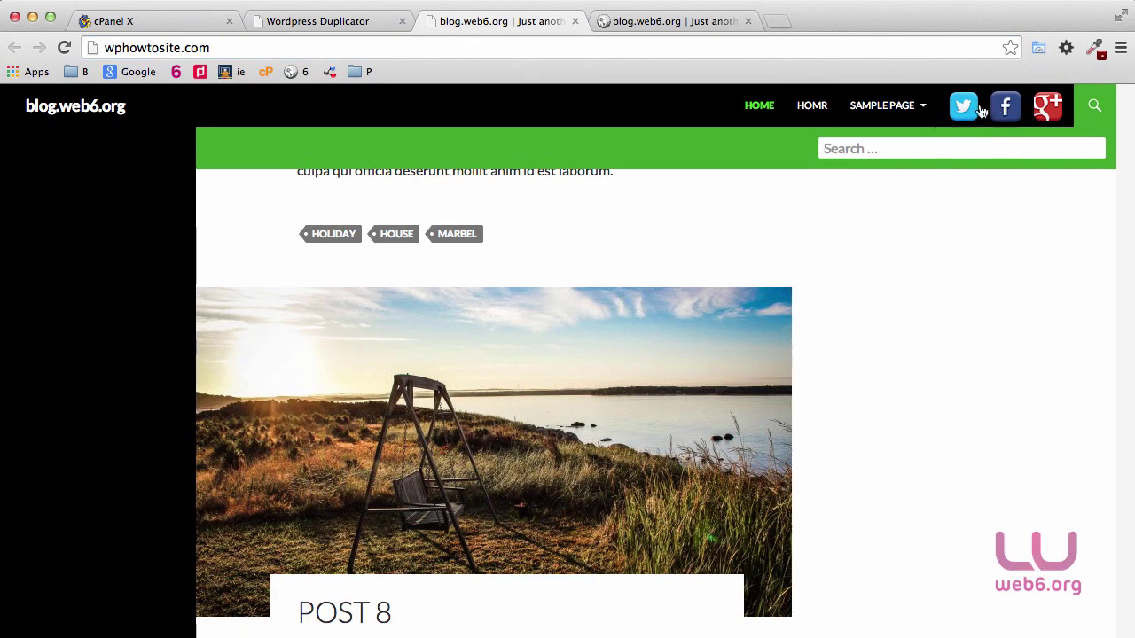
pyautogui.click(683, 29)
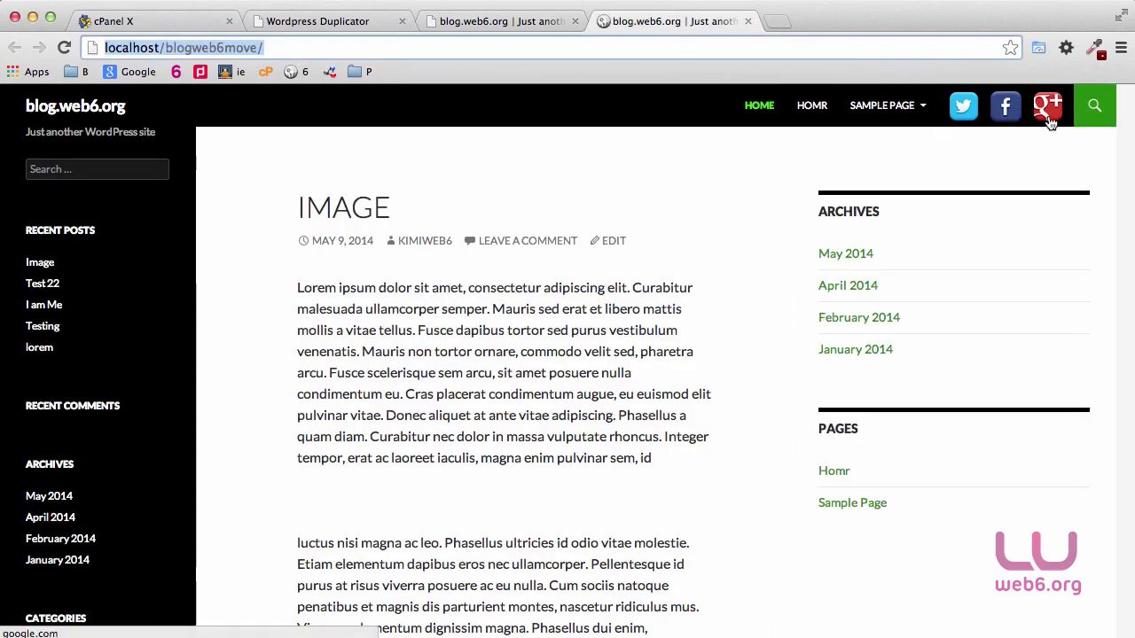
pyautogui.click(524, 31)
pyautogui.click(371, 24)
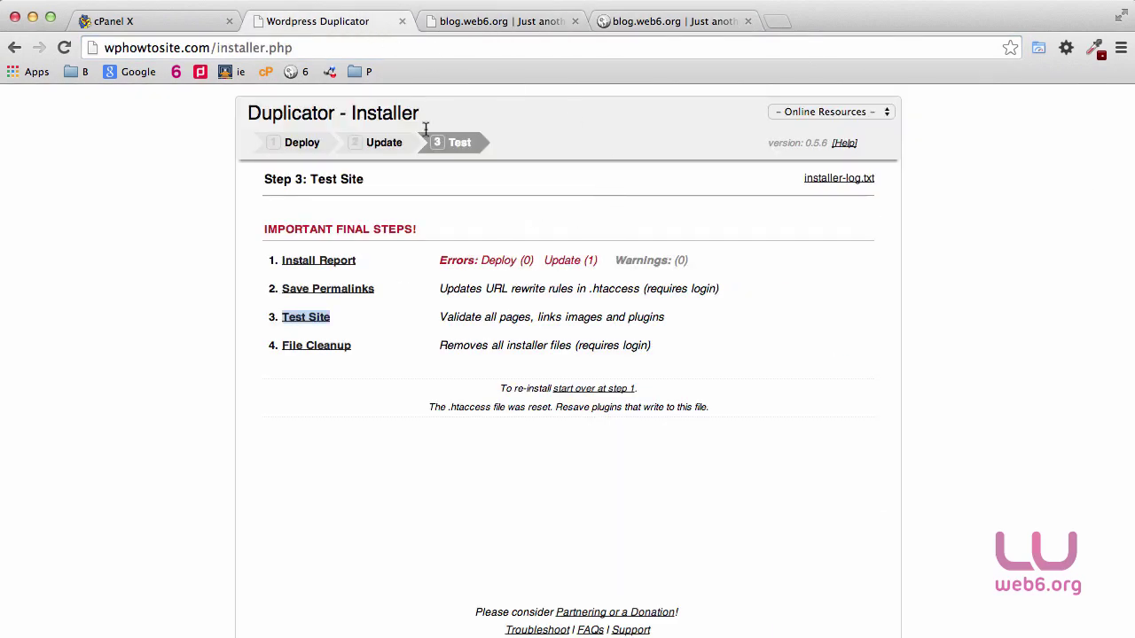
# Open the IMAGE post and Homr page on the migrated blog, then return to the installer
pyautogui.click(532, 21)
pyautogui.scroll(3, 998, 335)
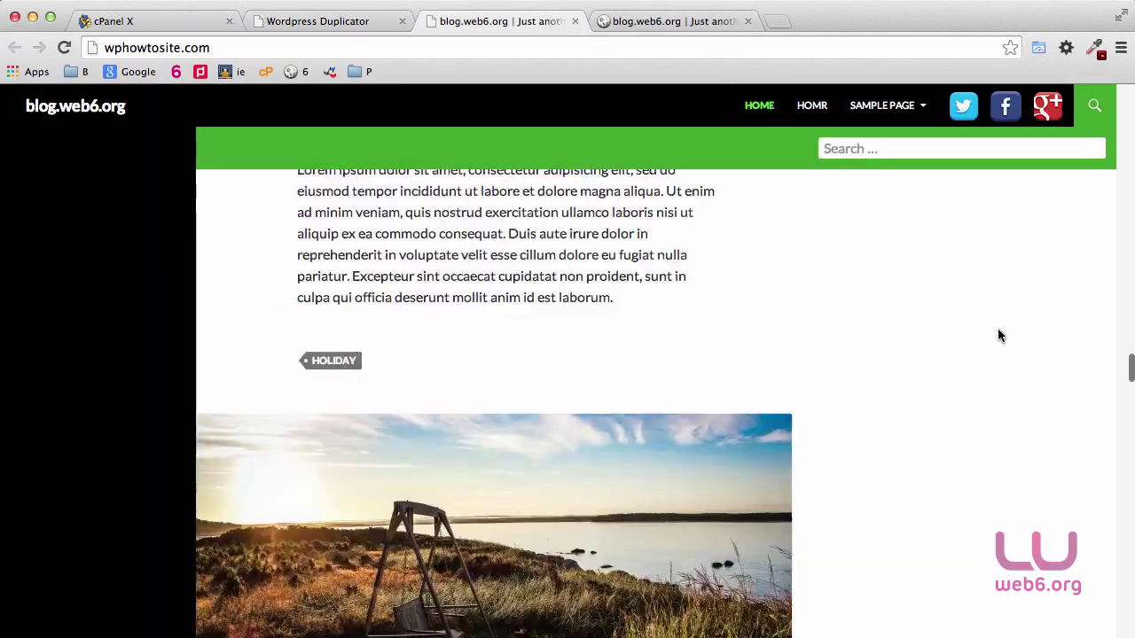
pyautogui.scroll(15, 998, 335)
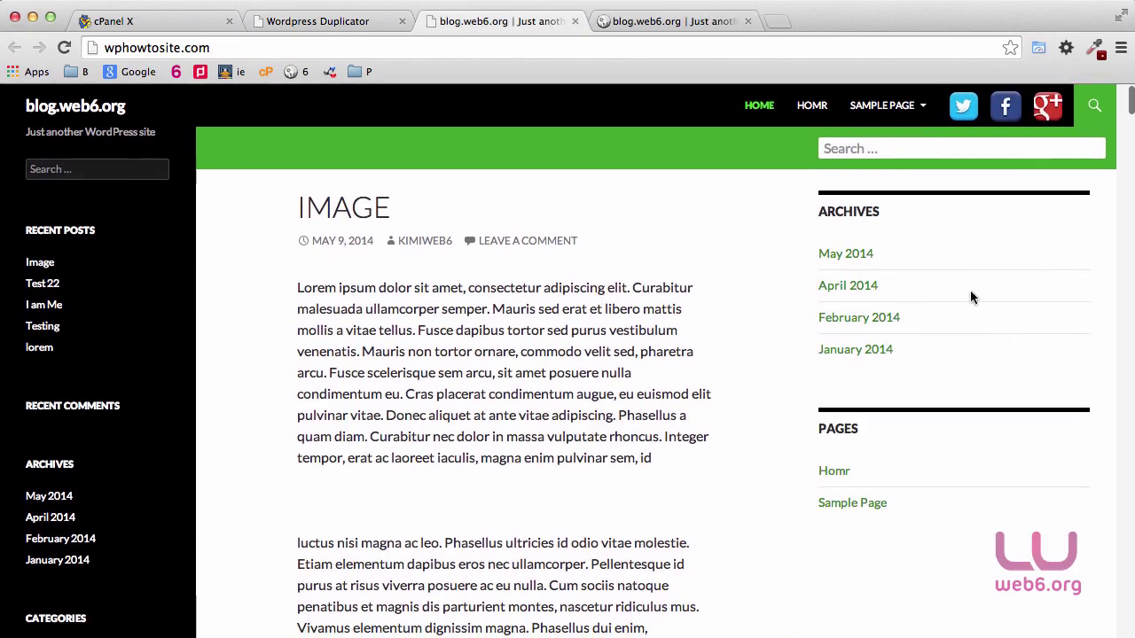
pyautogui.click(331, 216)
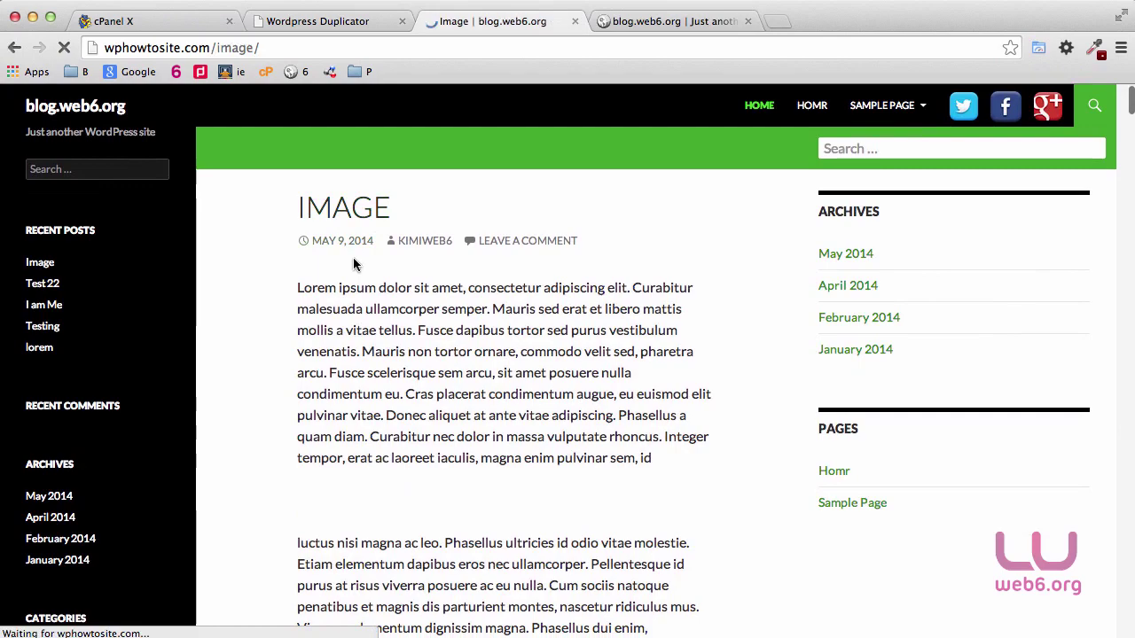
pyautogui.scroll(-10, 710, 349)
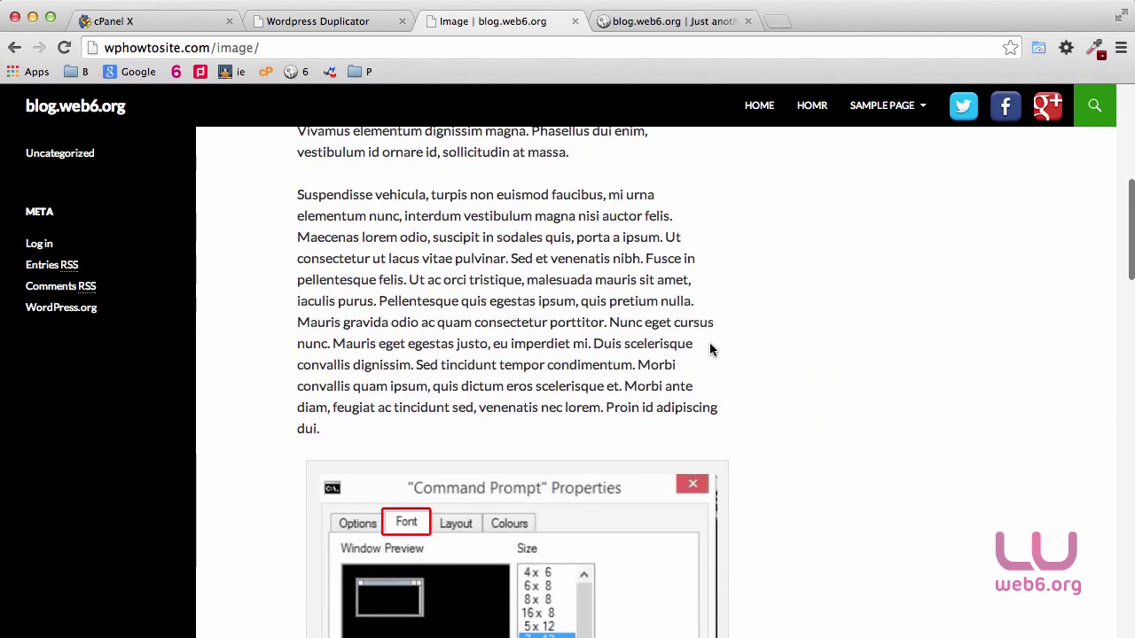
pyautogui.scroll(8, 451, 278)
pyautogui.click(834, 360)
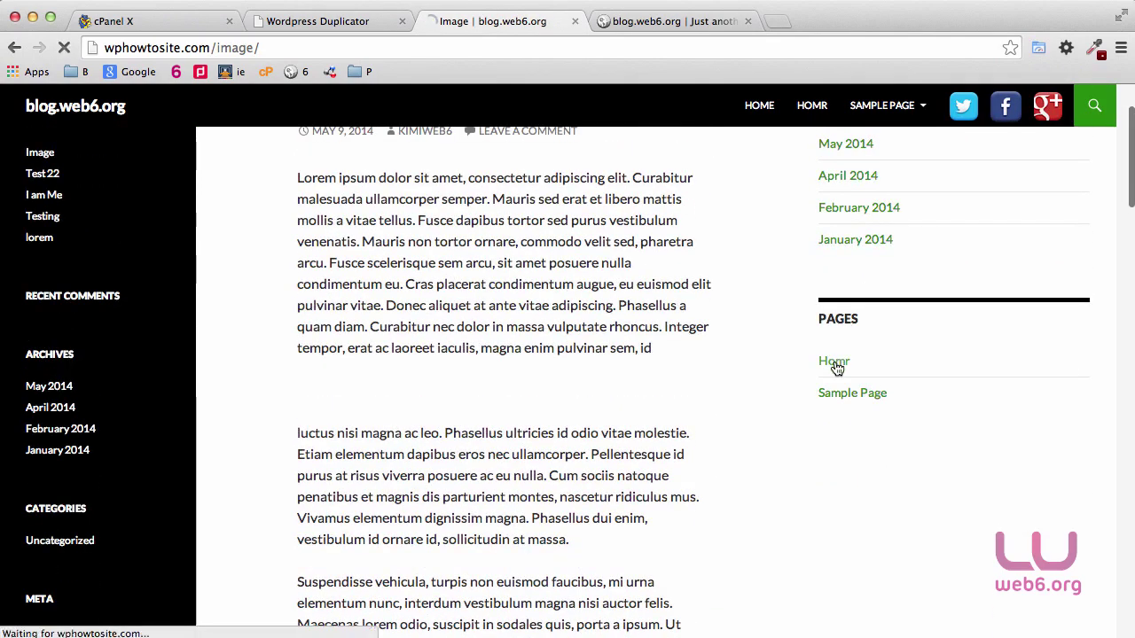
pyautogui.click(343, 21)
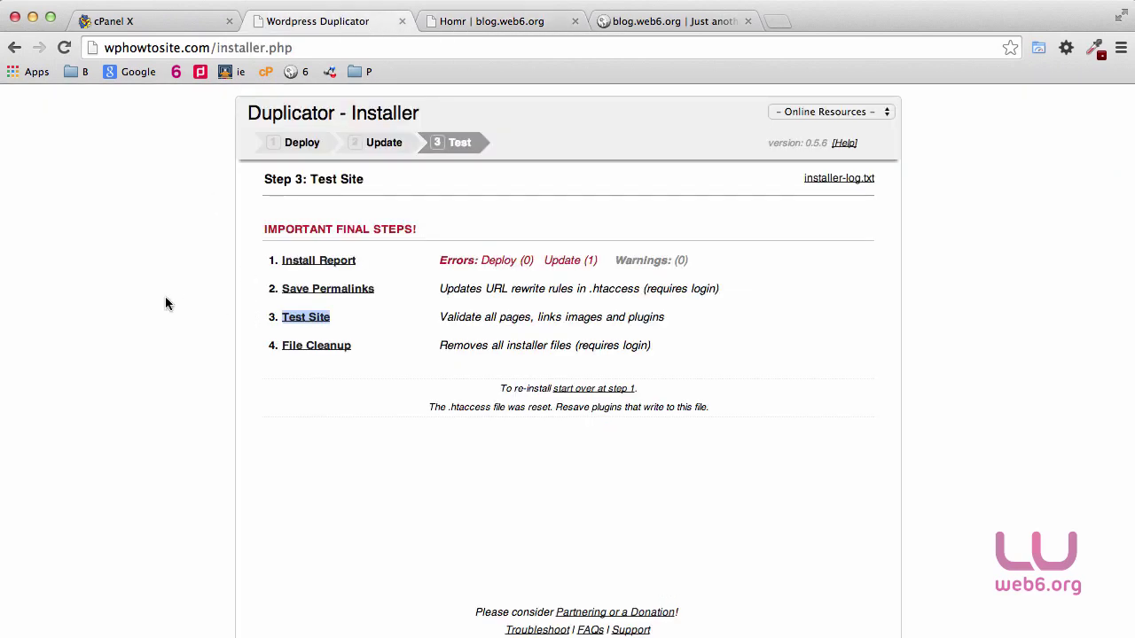
# Save the Post name permalinks and log in to the wphowtosite.com WordPress admin
pyautogui.click(345, 295)
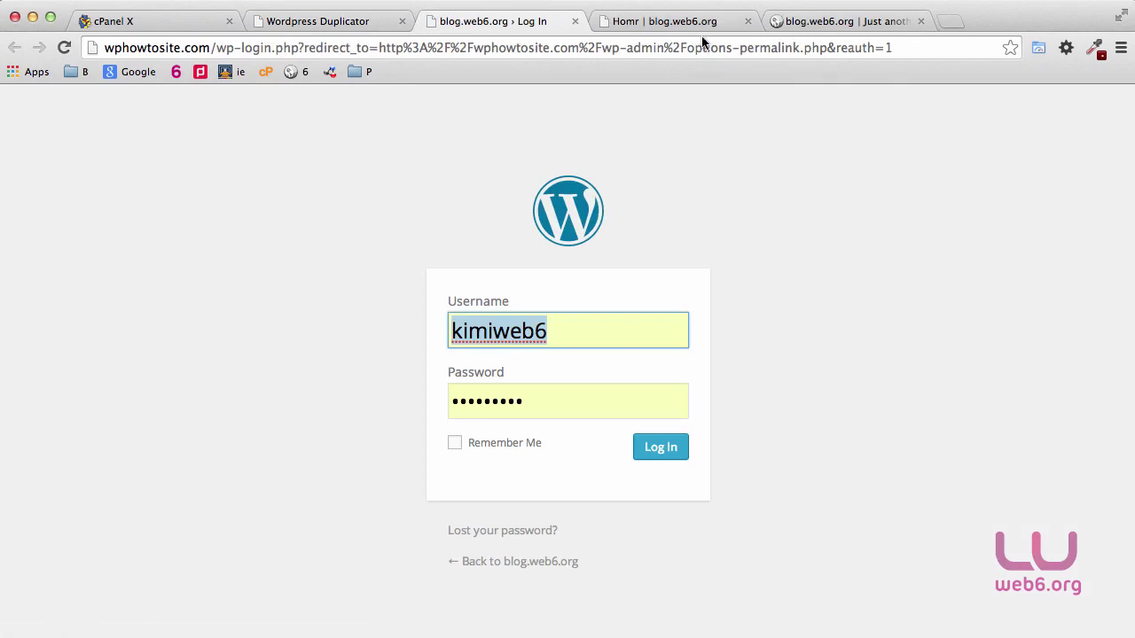
pyautogui.click(671, 447)
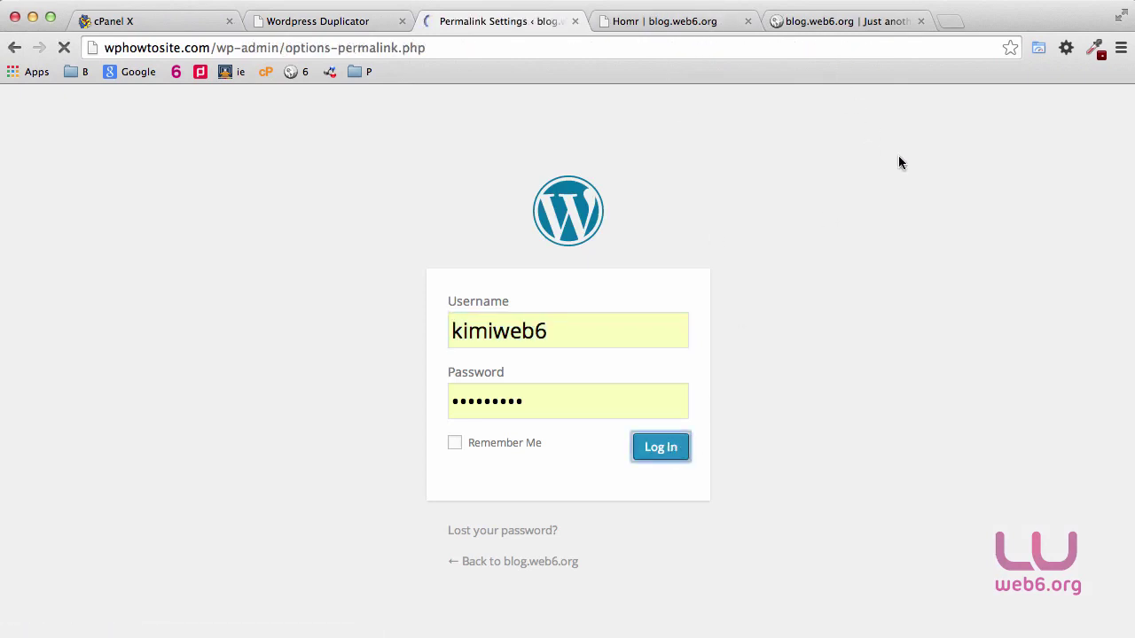
pyautogui.scroll(-3, 543, 374)
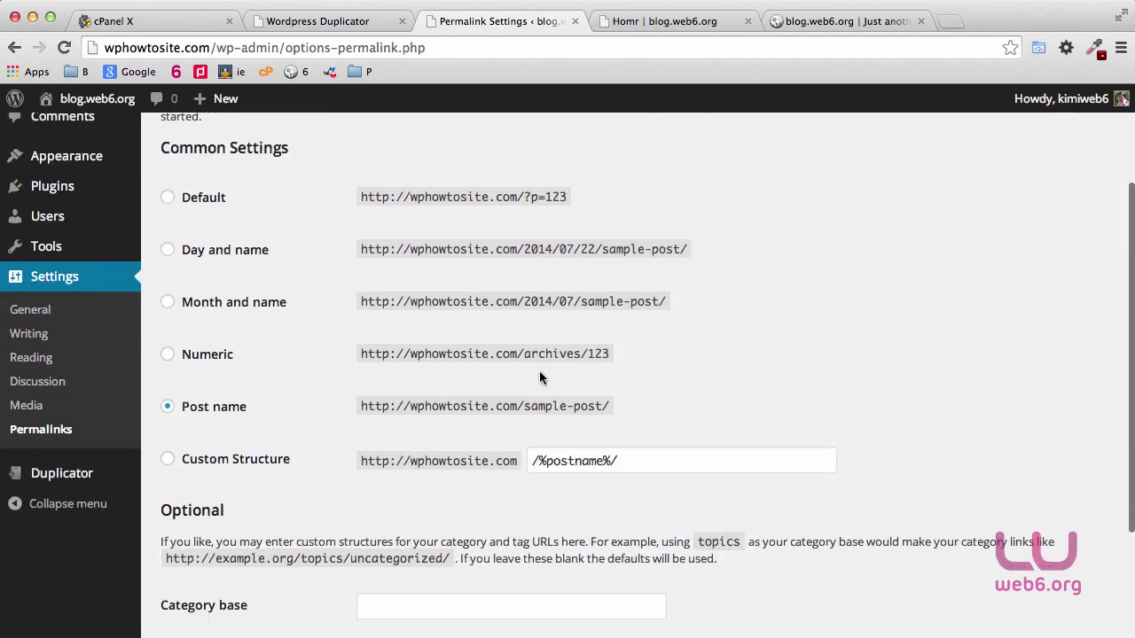
pyautogui.scroll(3, 634, 400)
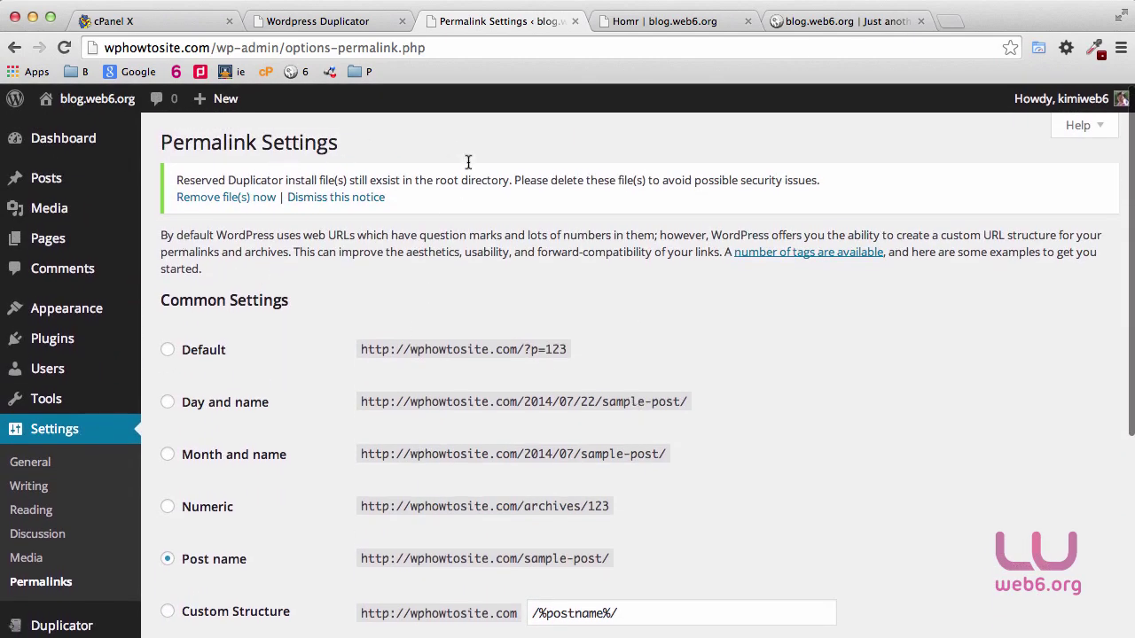
# Close the leftover tabs, review the install report's 26 tables and 1160 rows, and run Test Site
pyautogui.click(574, 20)
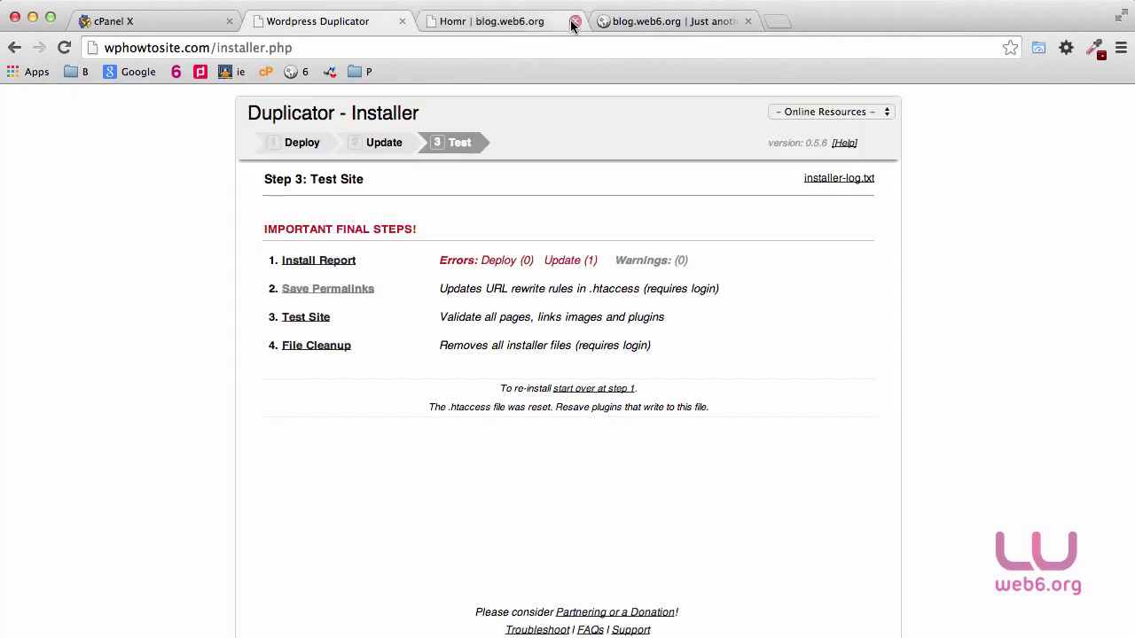
pyautogui.click(575, 20)
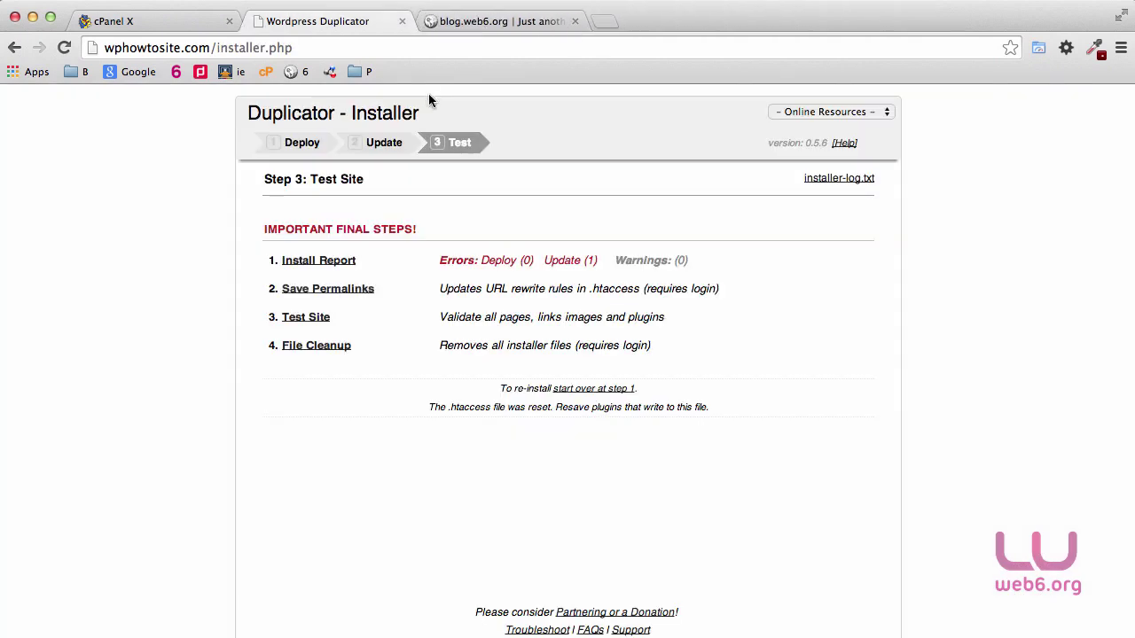
pyautogui.click(333, 264)
pyautogui.scroll(-5, 918, 385)
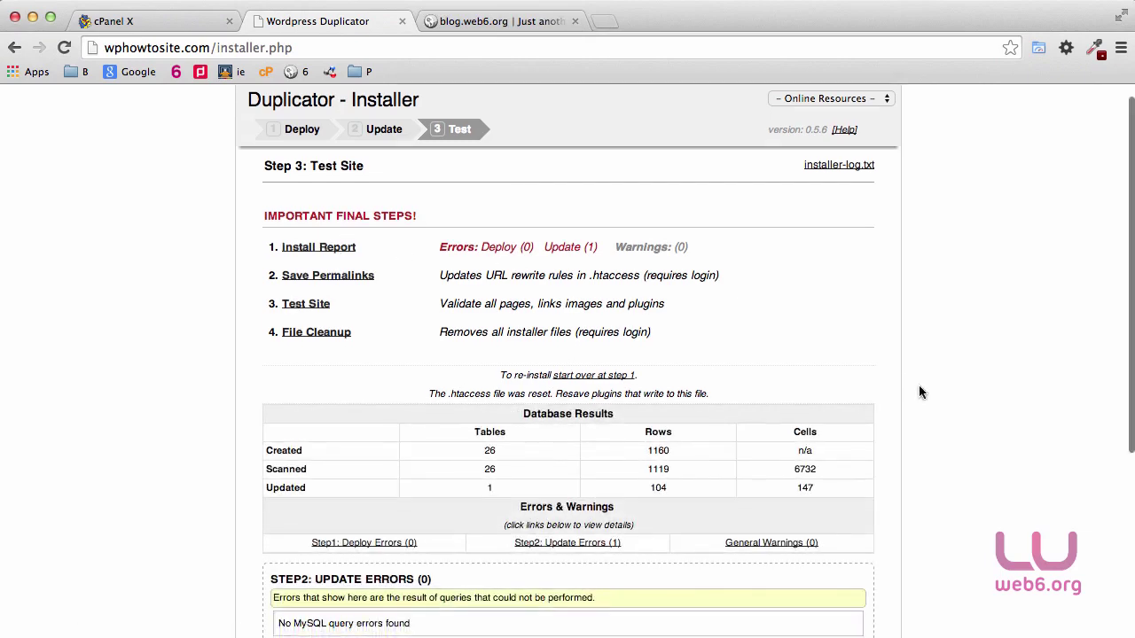
pyautogui.scroll(5, 918, 385)
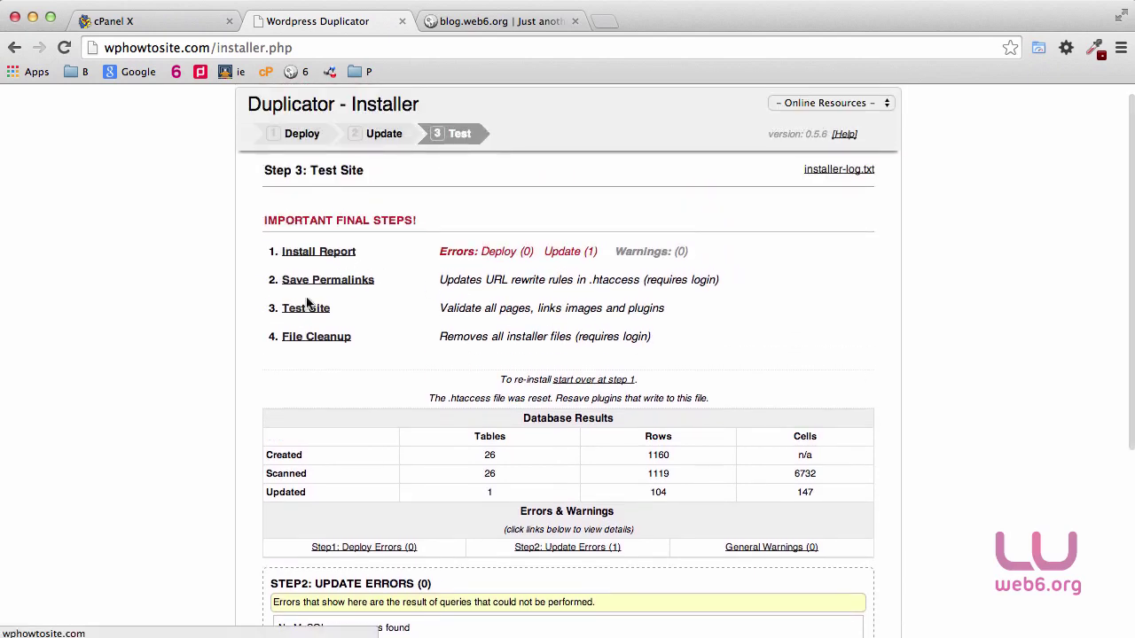
pyautogui.click(325, 313)
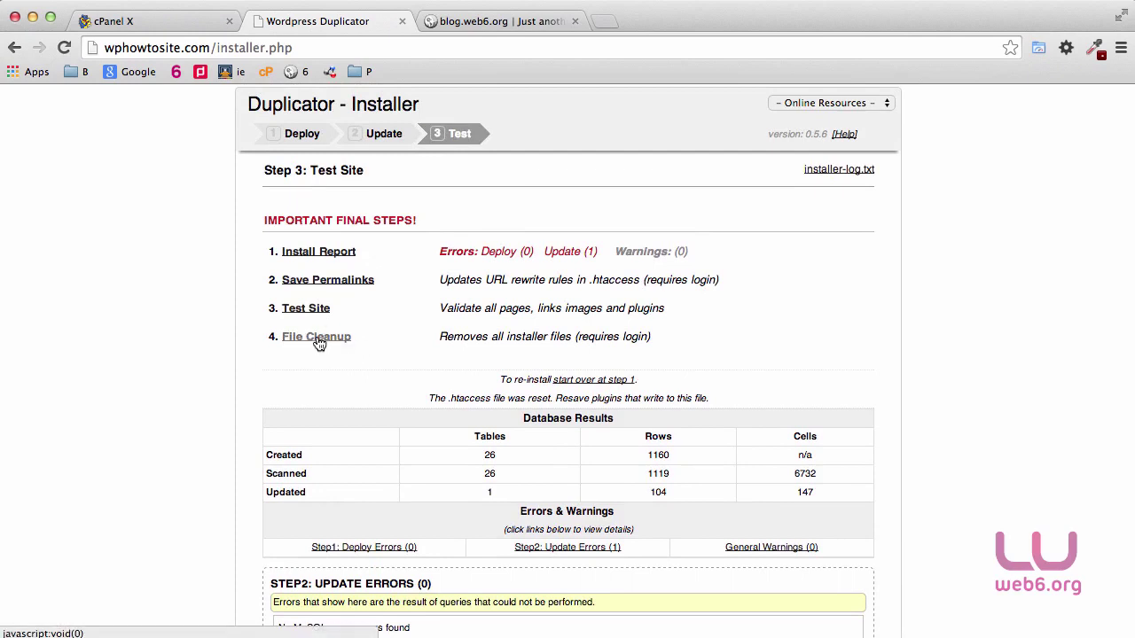
pyautogui.click(160, 21)
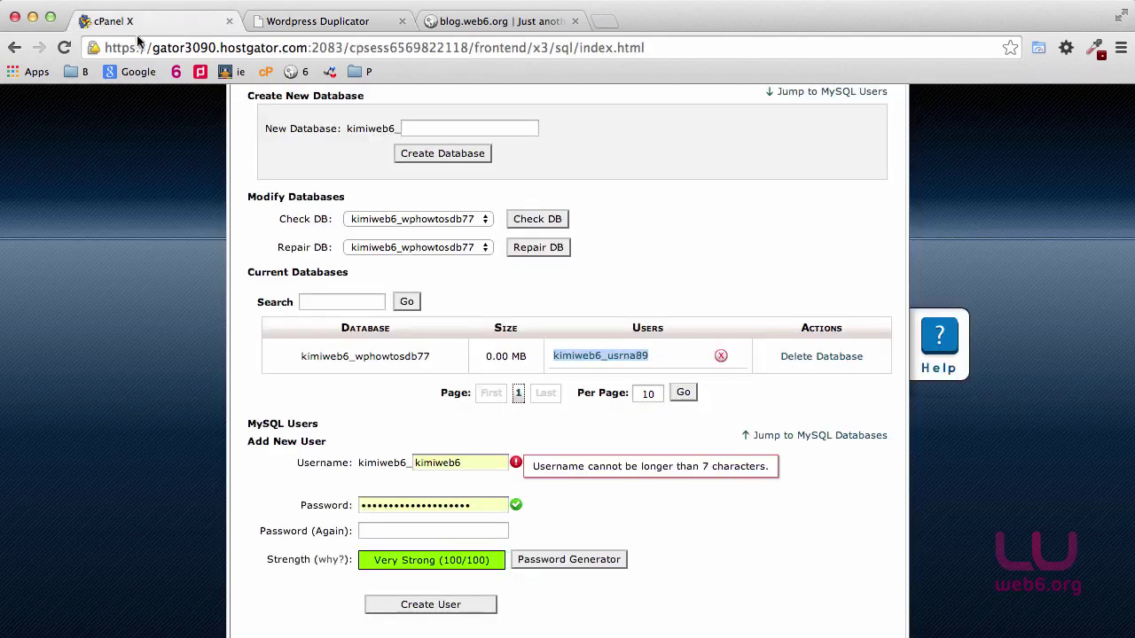
# Open File Manager at public_html from cPanel home and check the installer files still there
pyautogui.scroll(5, 91, 236)
pyautogui.click(232, 133)
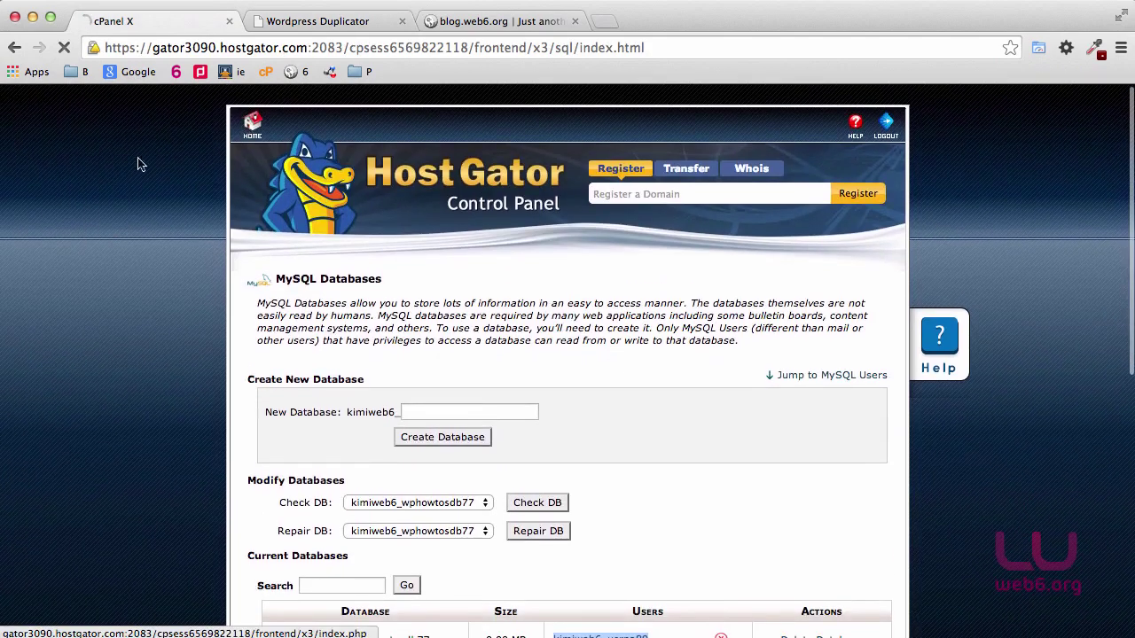
pyautogui.scroll(-5, 457, 331)
pyautogui.scroll(-4, 458, 331)
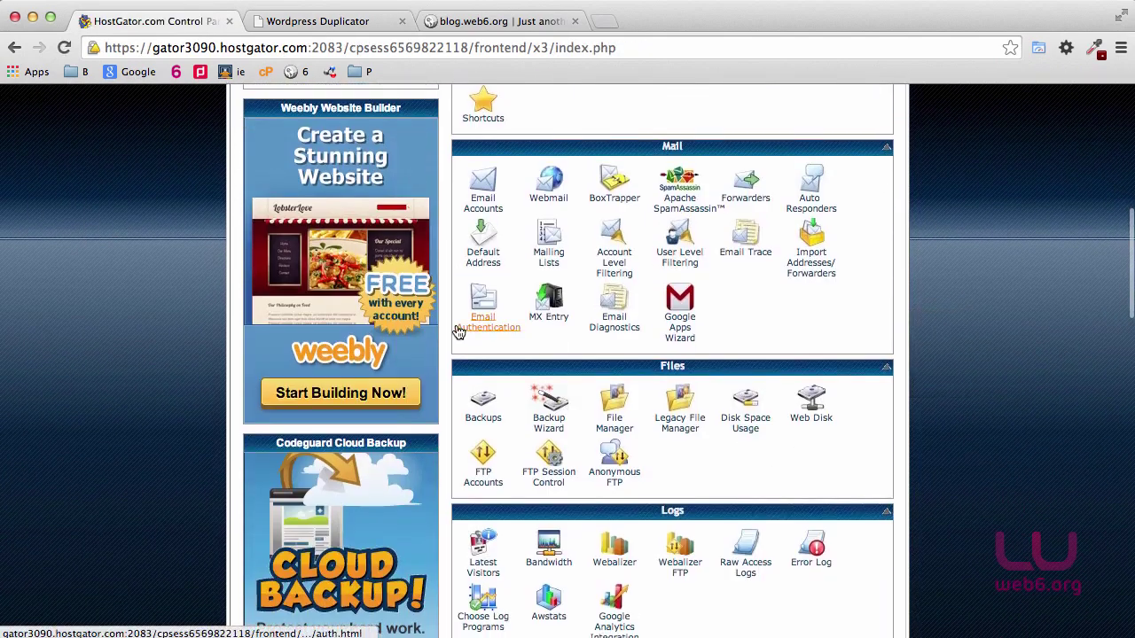
pyautogui.click(614, 317)
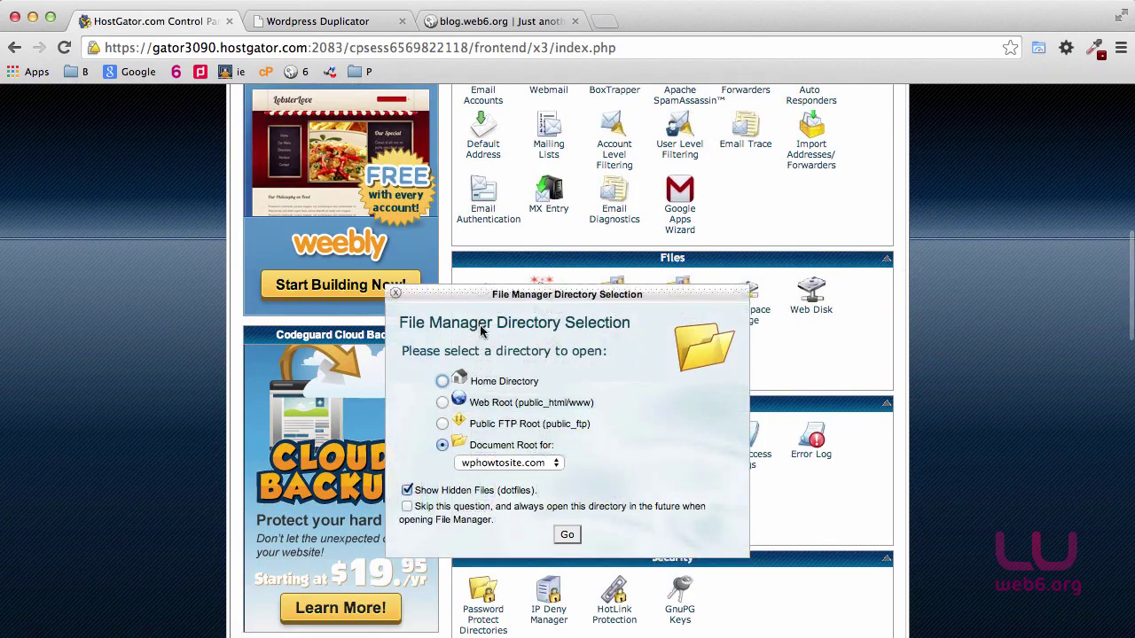
pyautogui.click(568, 536)
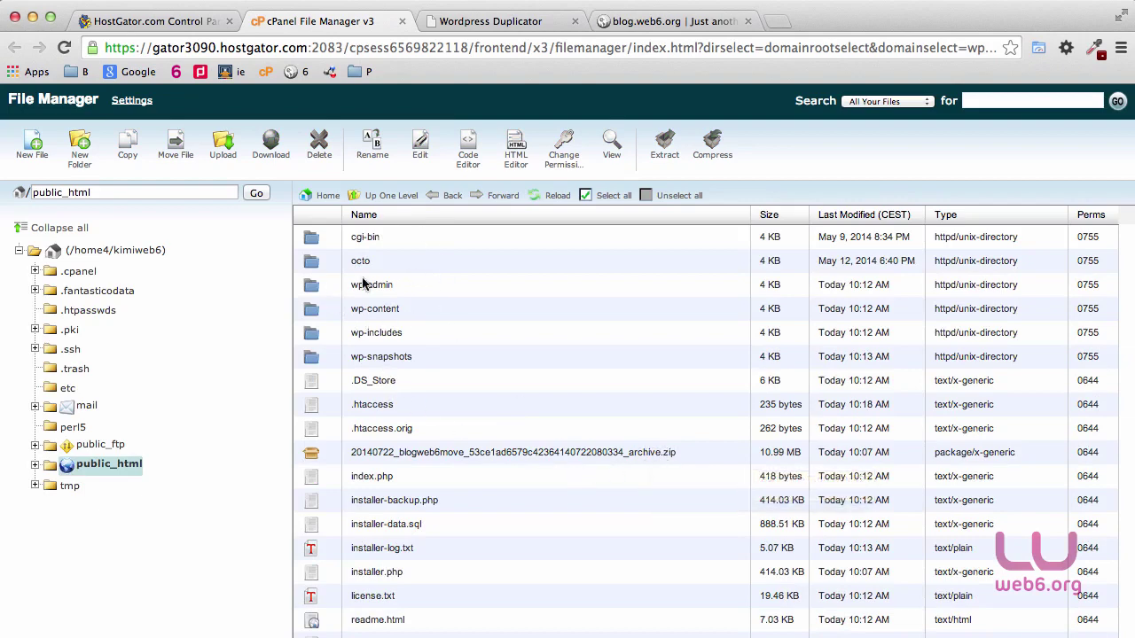
pyautogui.scroll(-5, 484, 433)
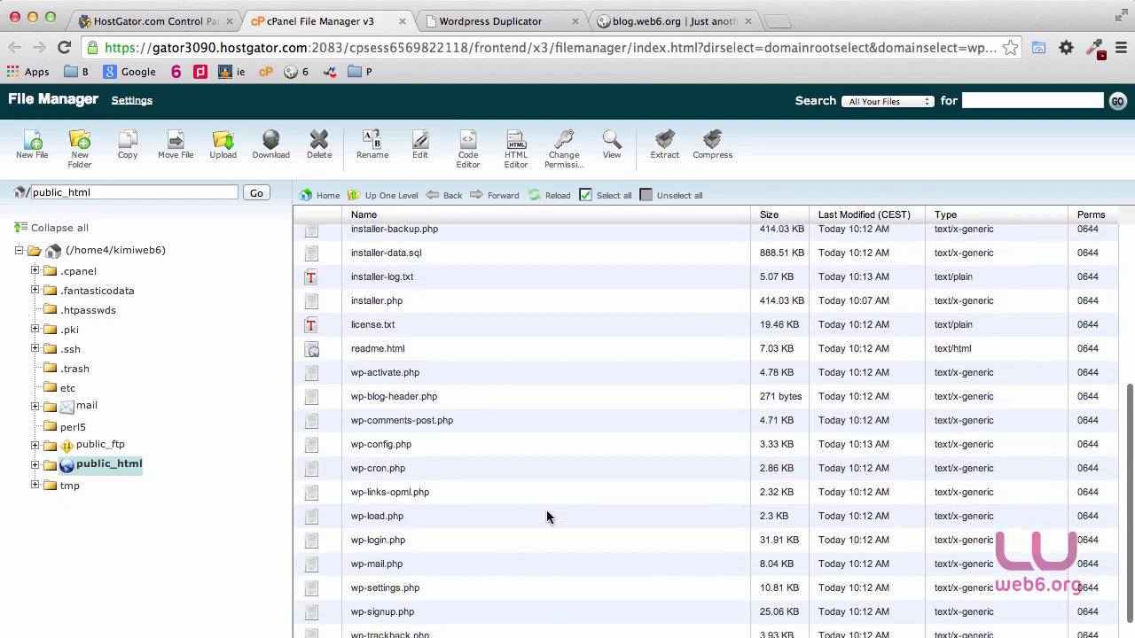
pyautogui.scroll(5, 507, 519)
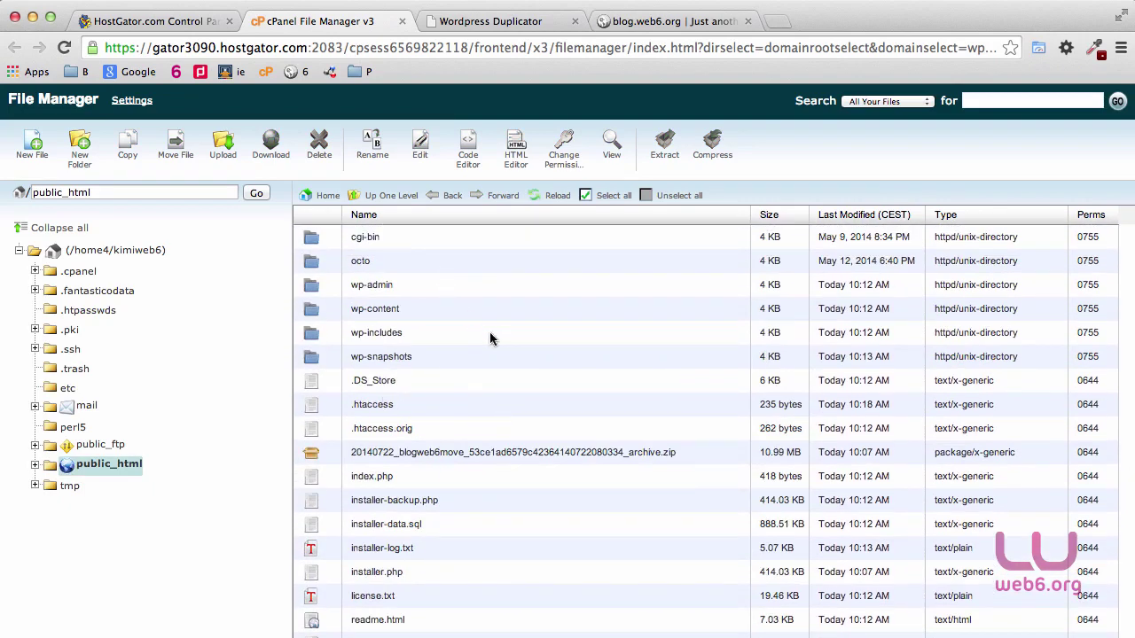
# Return to the Duplicator installer's Step 3: Test Site page
pyautogui.click(672, 21)
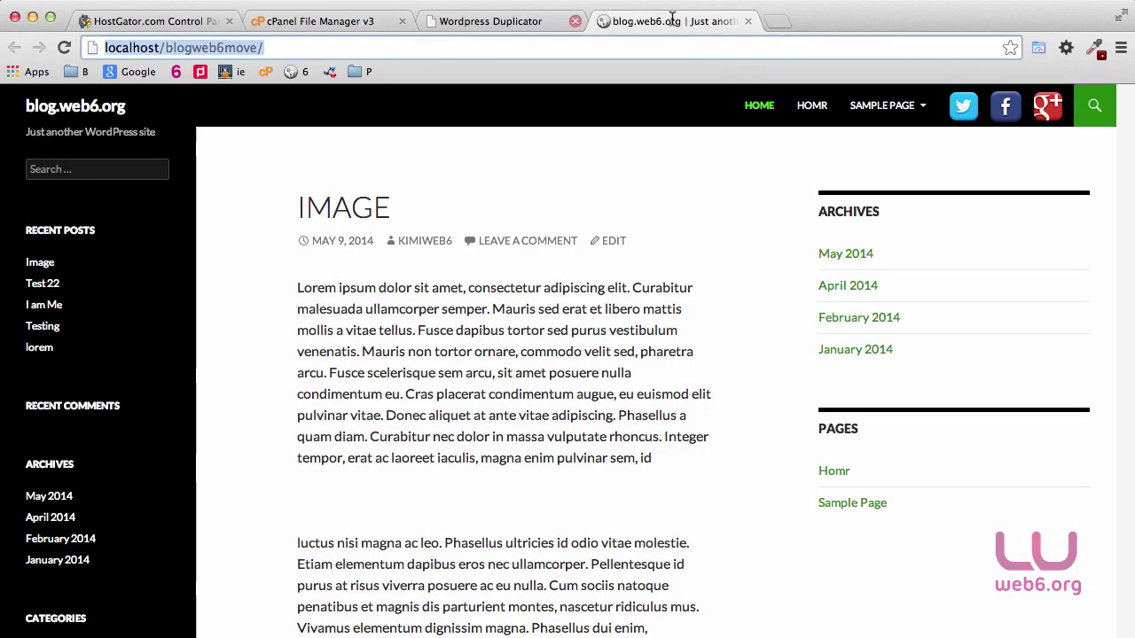
pyautogui.click(187, 21)
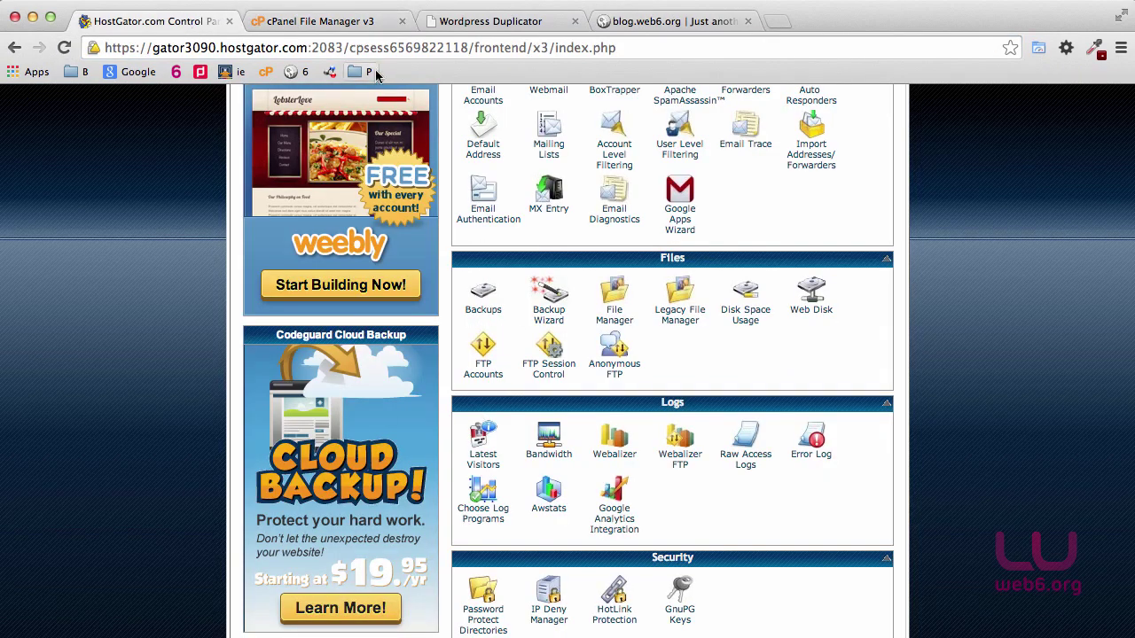
pyautogui.click(324, 23)
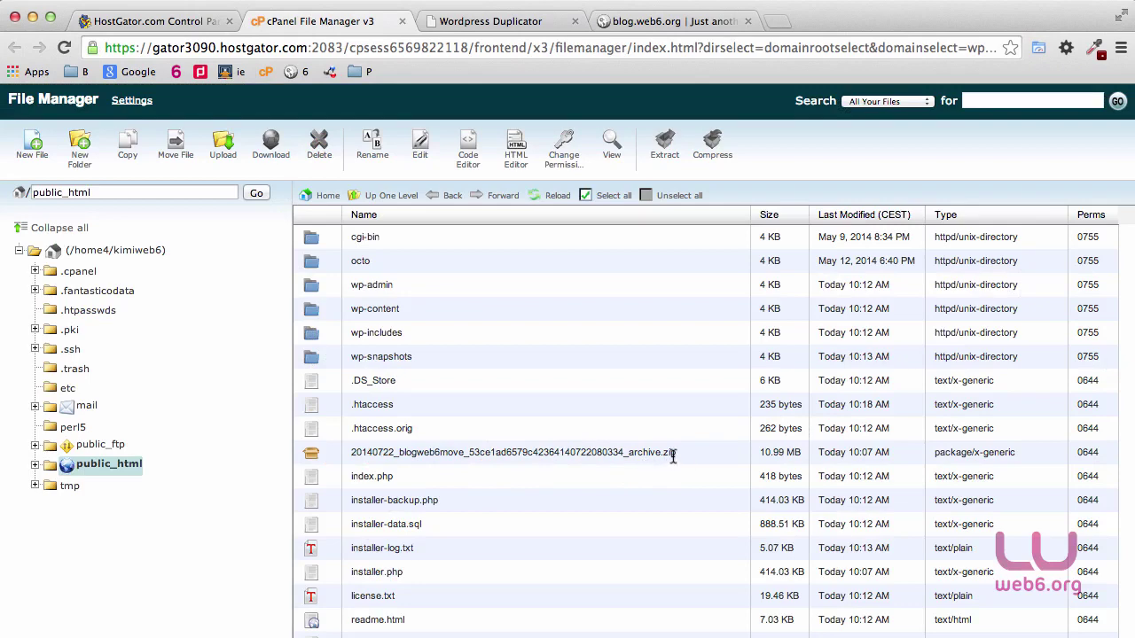
pyautogui.click(508, 23)
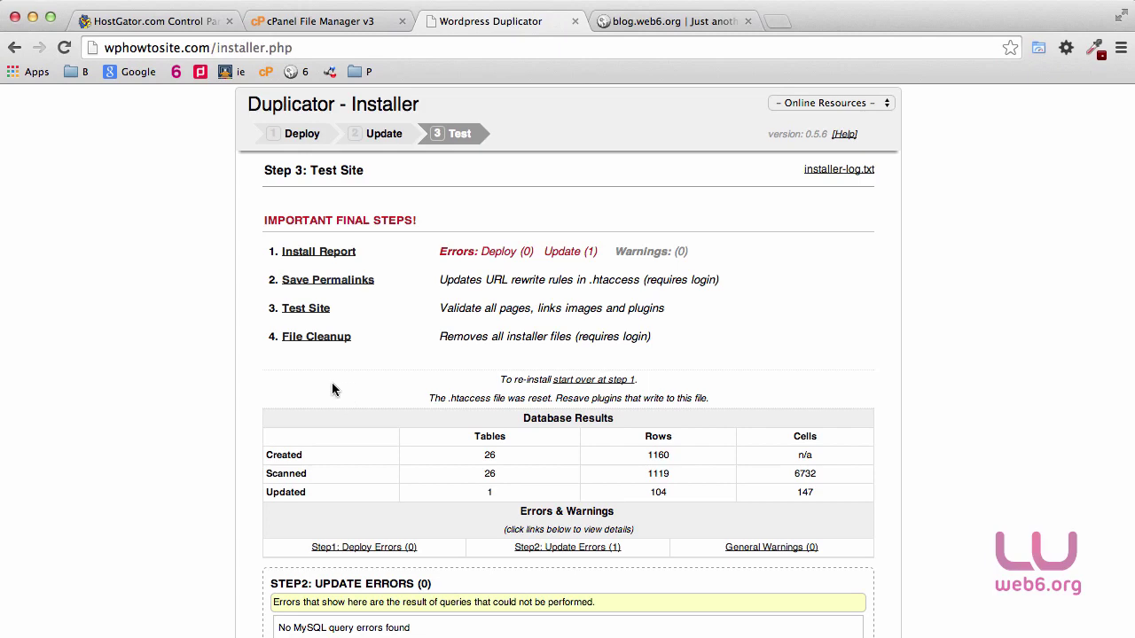
# Run Duplicator's File Cleanup, confirming deletion of all installer files and the archive
pyautogui.scroll(-1, 296, 375)
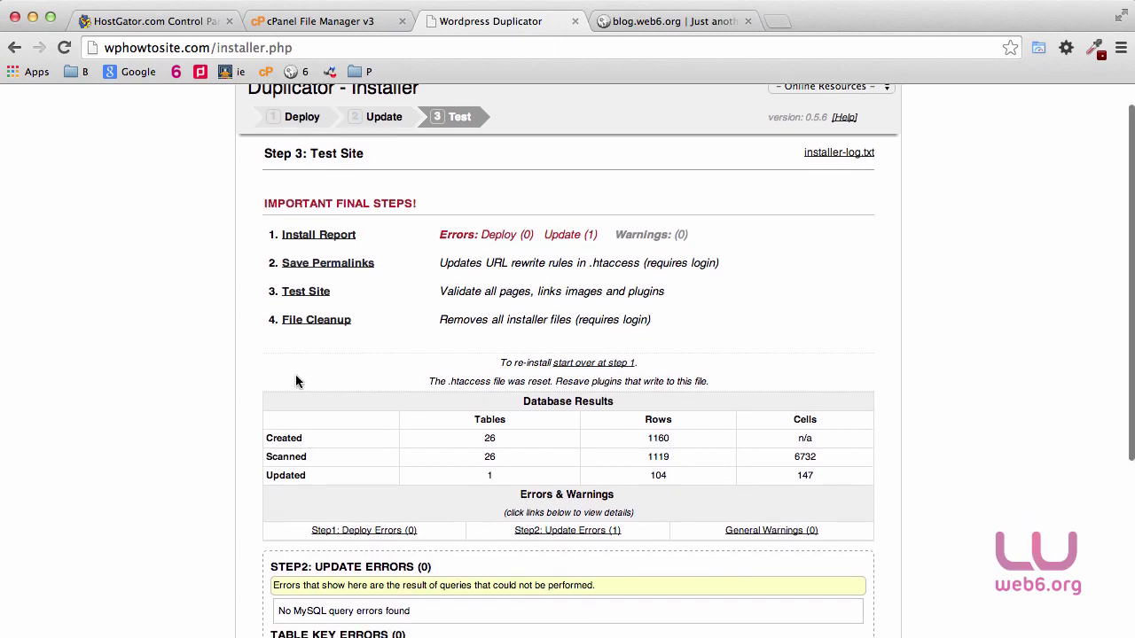
pyautogui.click(297, 322)
pyautogui.click(655, 259)
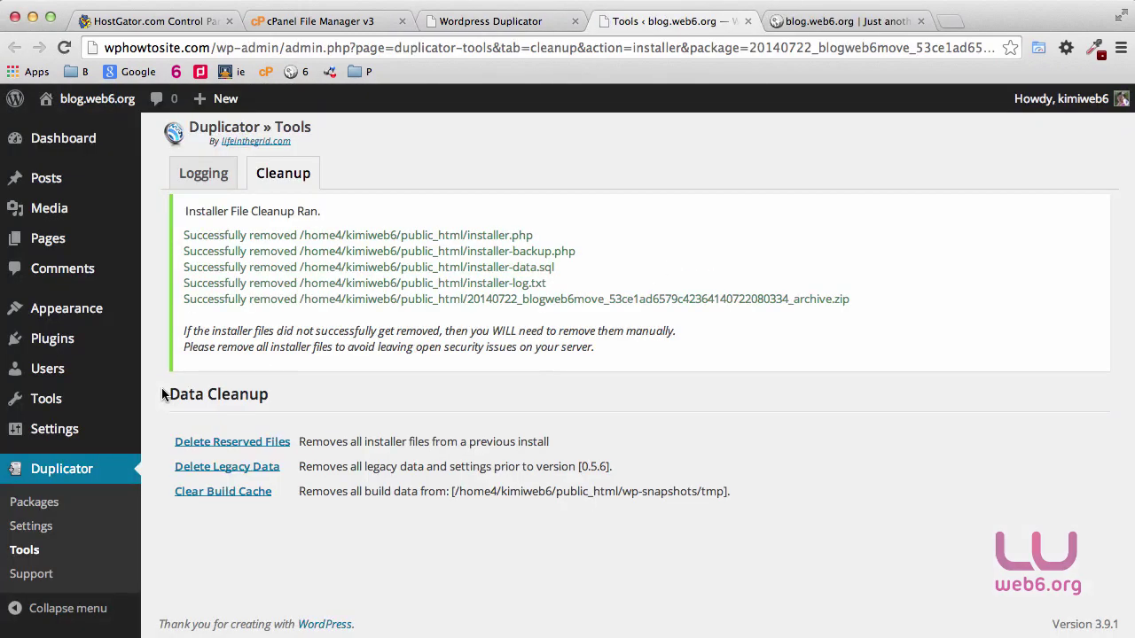
pyautogui.moveTo(862, 300); pyautogui.dragTo(176, 235)
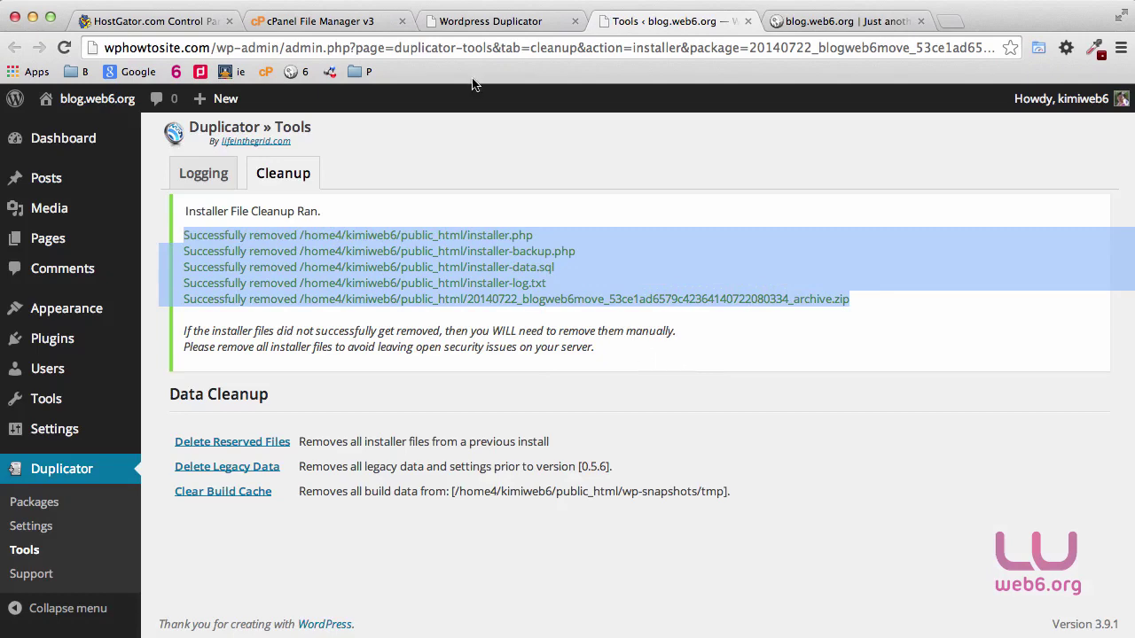
# Refresh the public_html listing to verify the installer files are gone, then close the installer tab
pyautogui.click(473, 21)
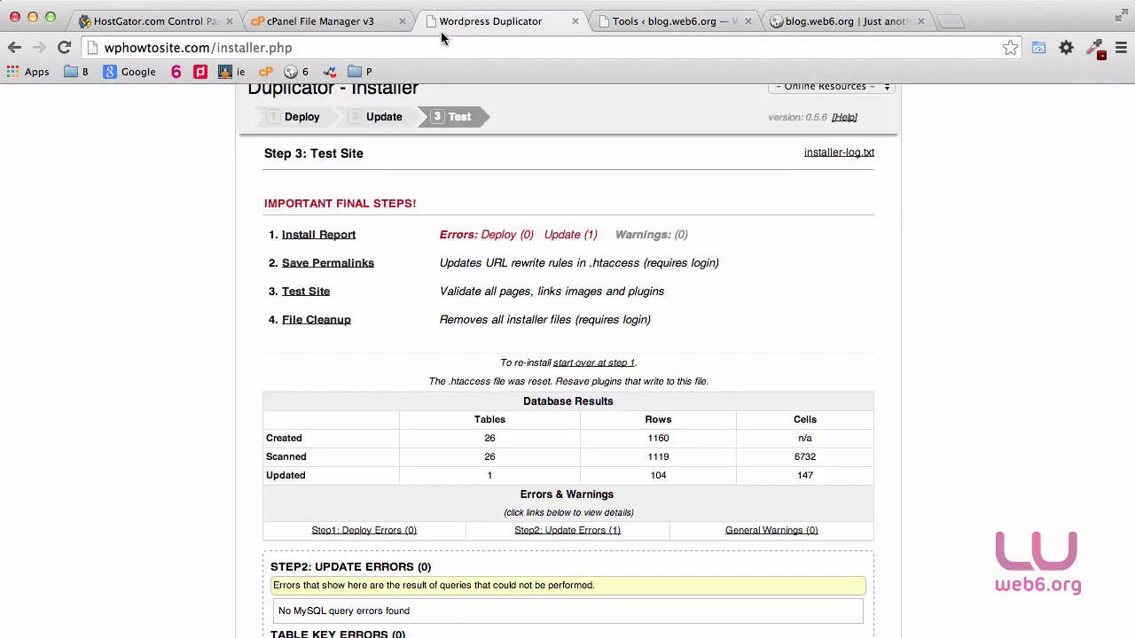
pyautogui.click(320, 21)
pyautogui.click(64, 47)
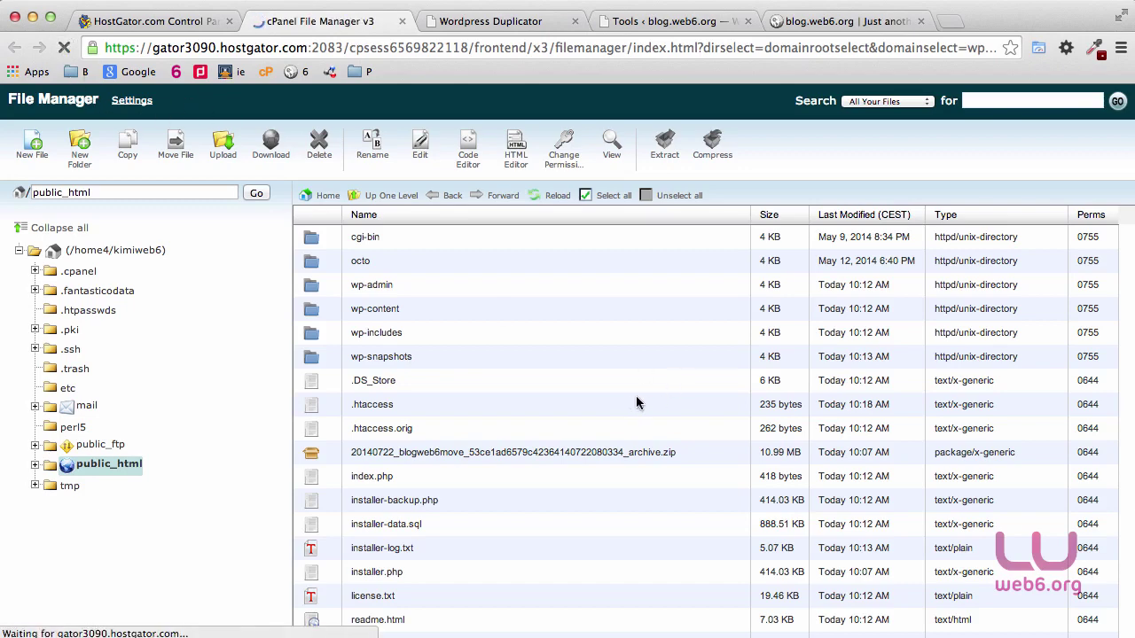
pyautogui.scroll(-5, 574, 381)
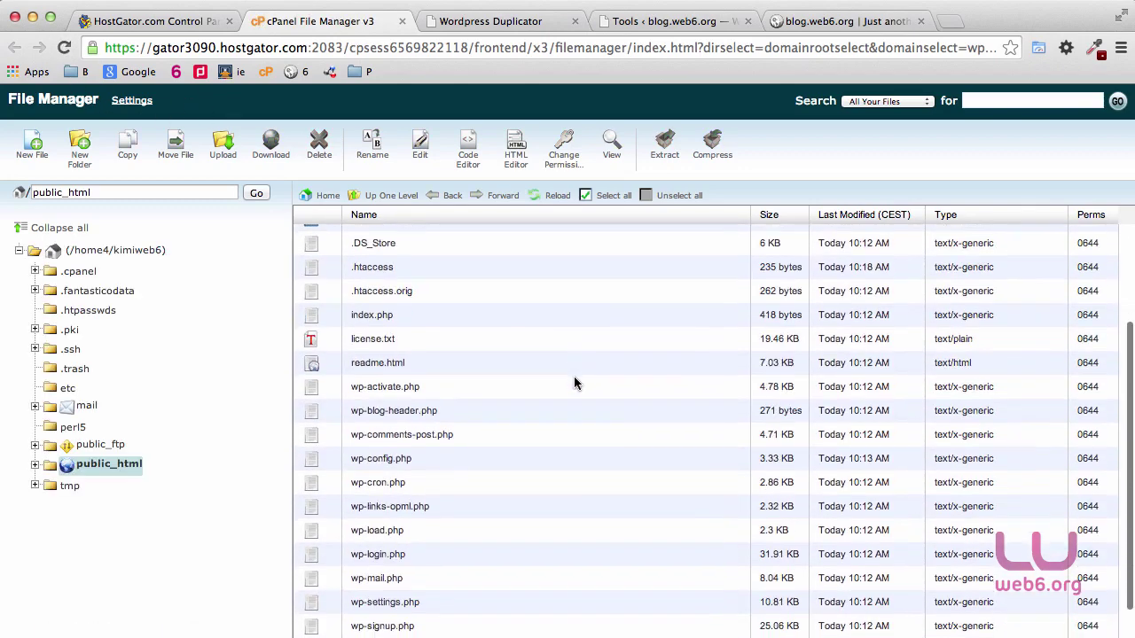
pyautogui.scroll(5, 574, 381)
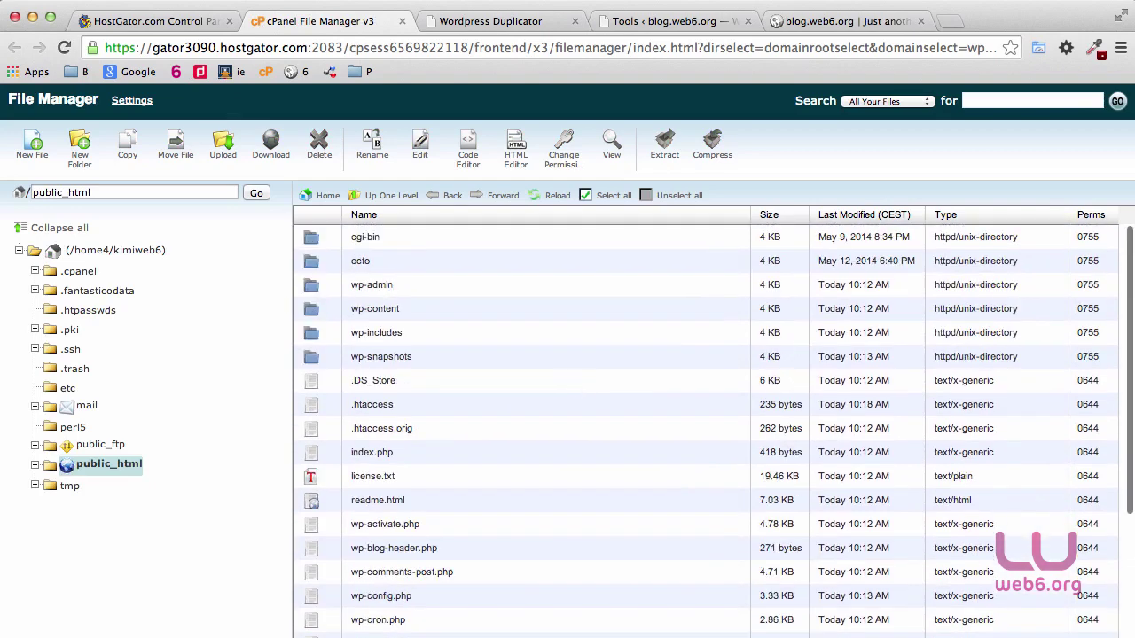
pyautogui.click(484, 21)
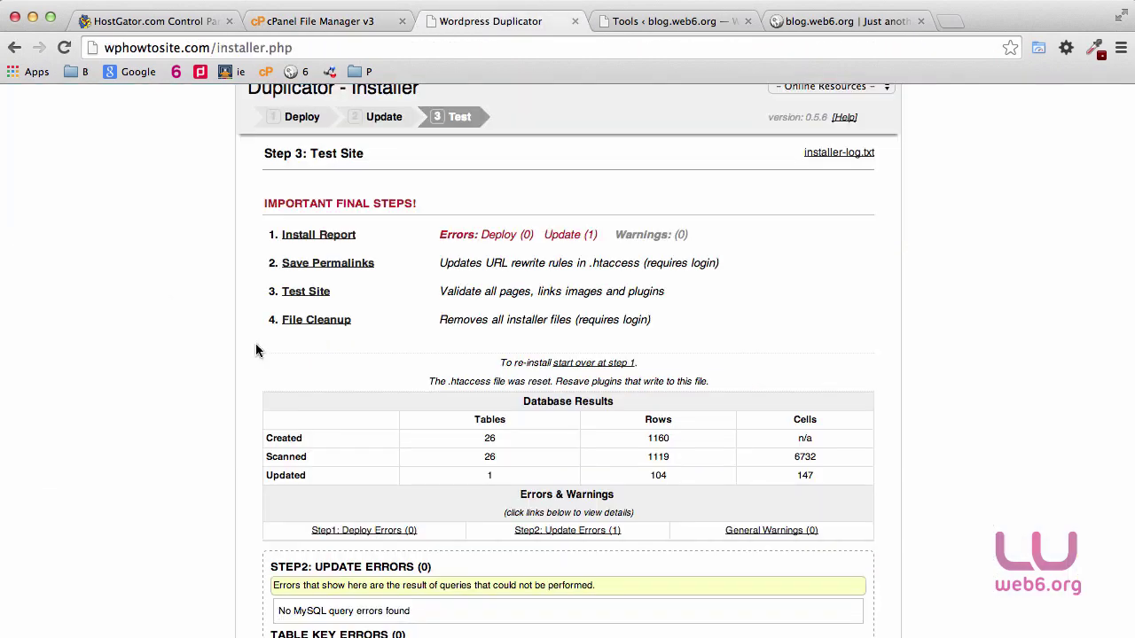
pyautogui.click(575, 22)
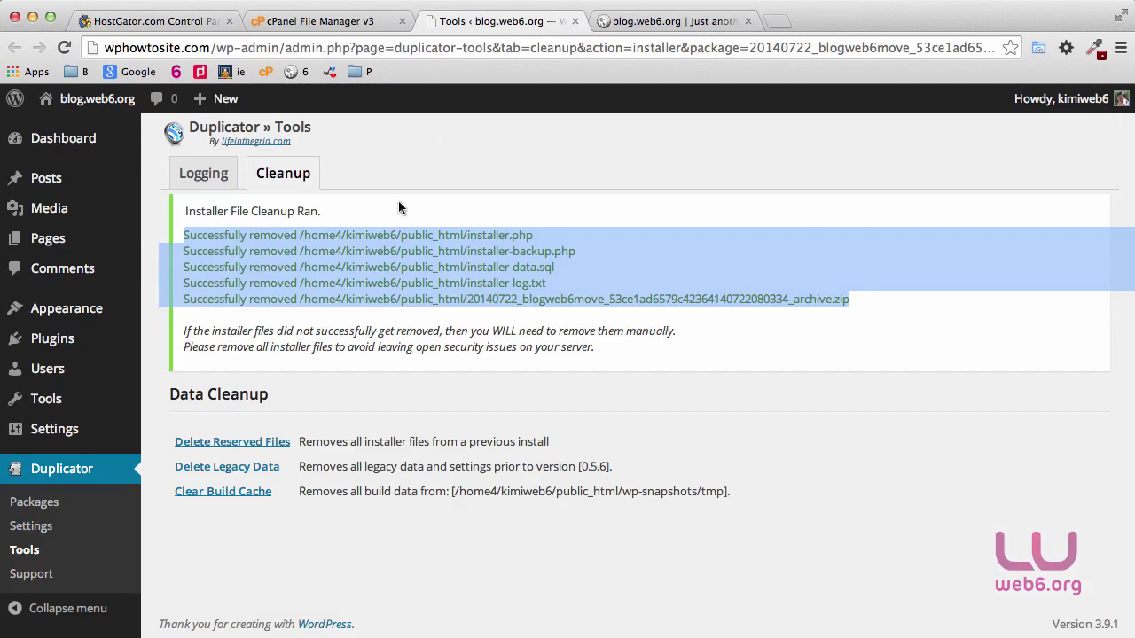
pyautogui.click(784, 367)
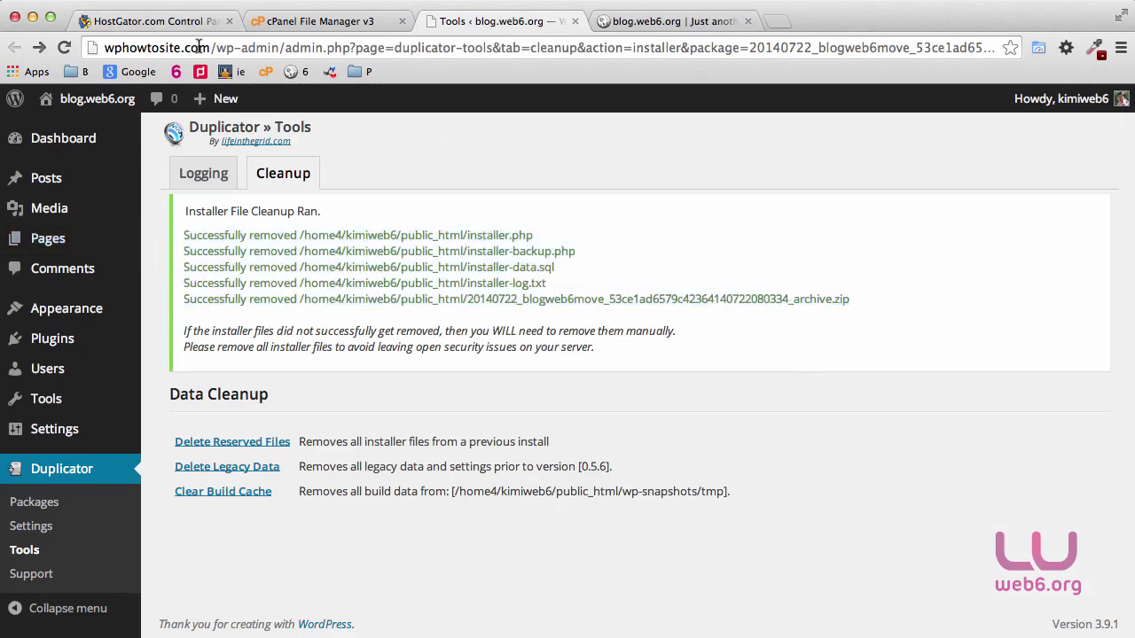
# Deactivate Duplicator in Plugins and delete it with its files and data, leaving Akismet and Hello Dolly
pyautogui.click(53, 341)
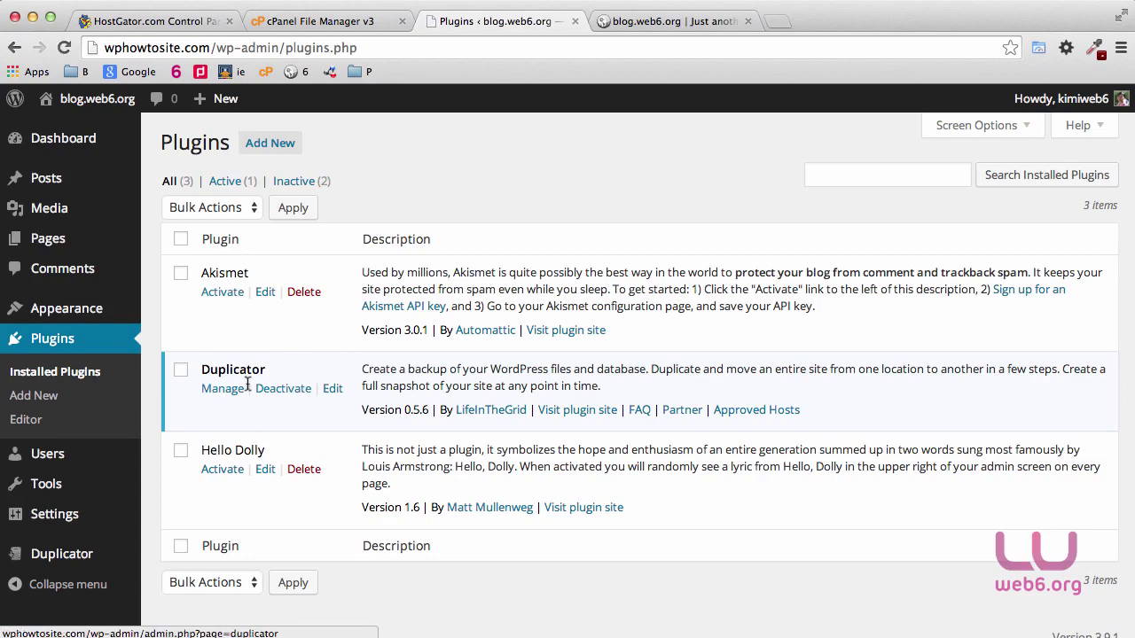
pyautogui.scroll(-1, 310, 370)
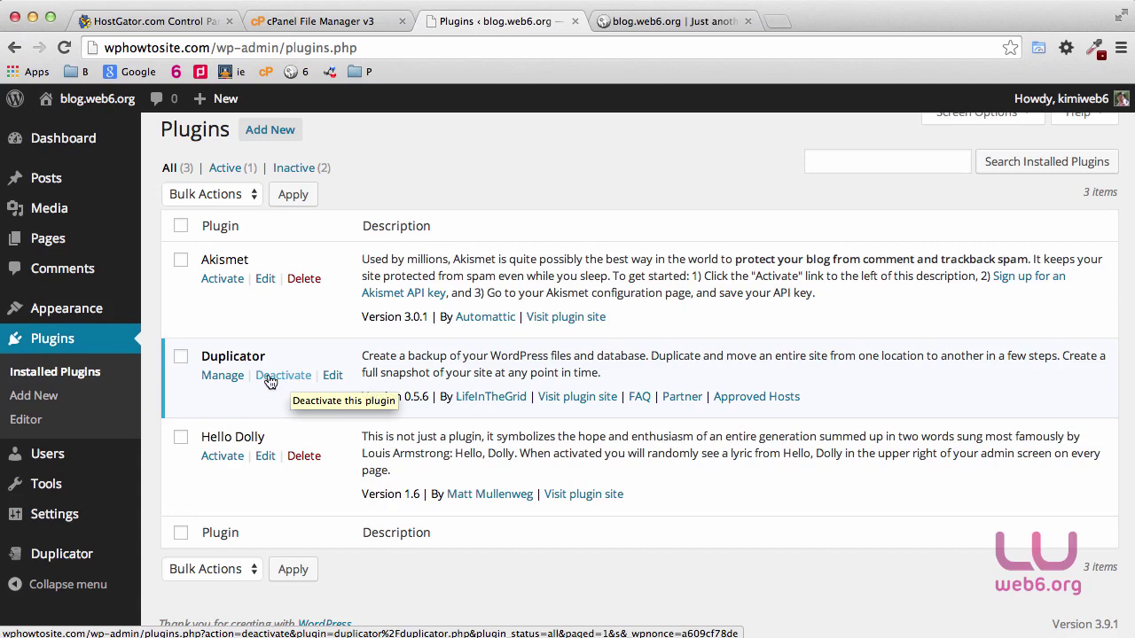
pyautogui.click(279, 378)
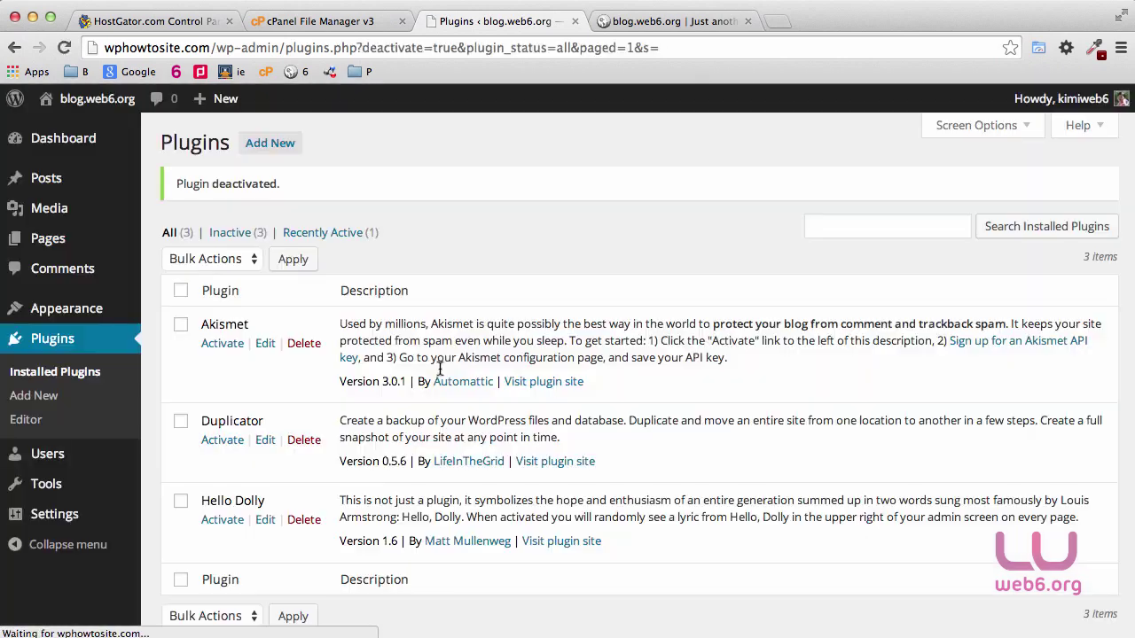
pyautogui.click(303, 440)
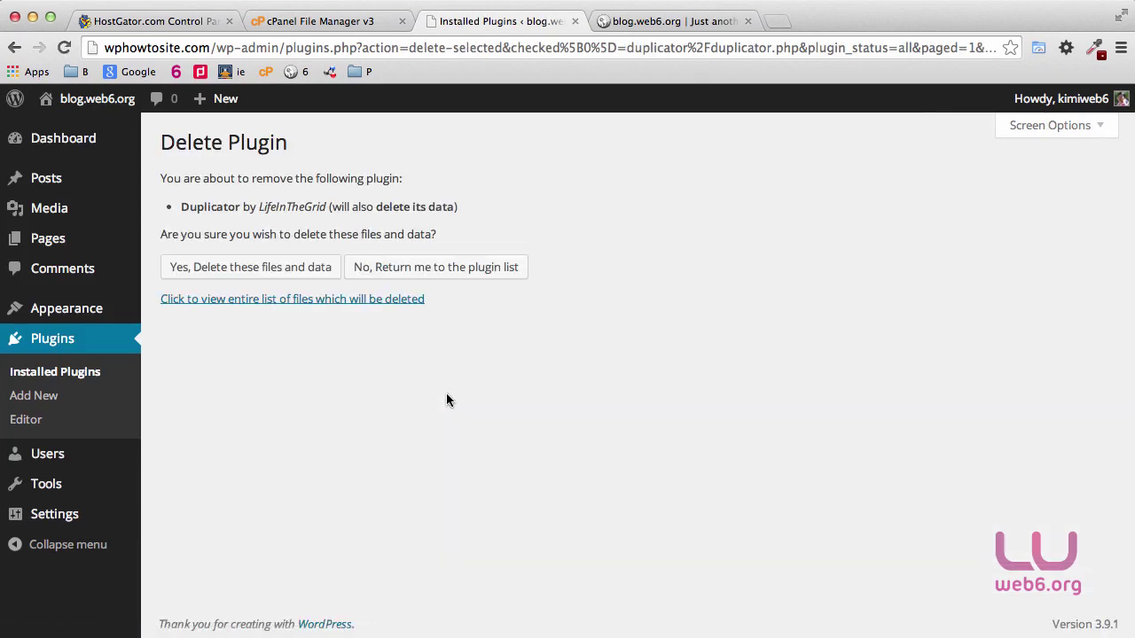
pyautogui.click(301, 268)
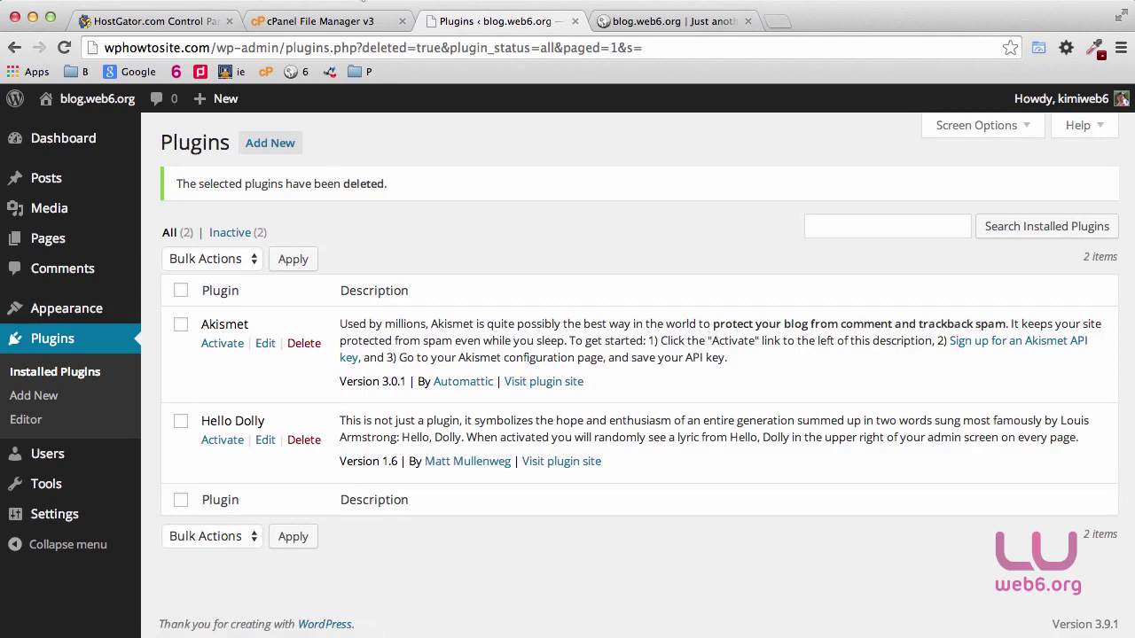
pyautogui.click(333, 21)
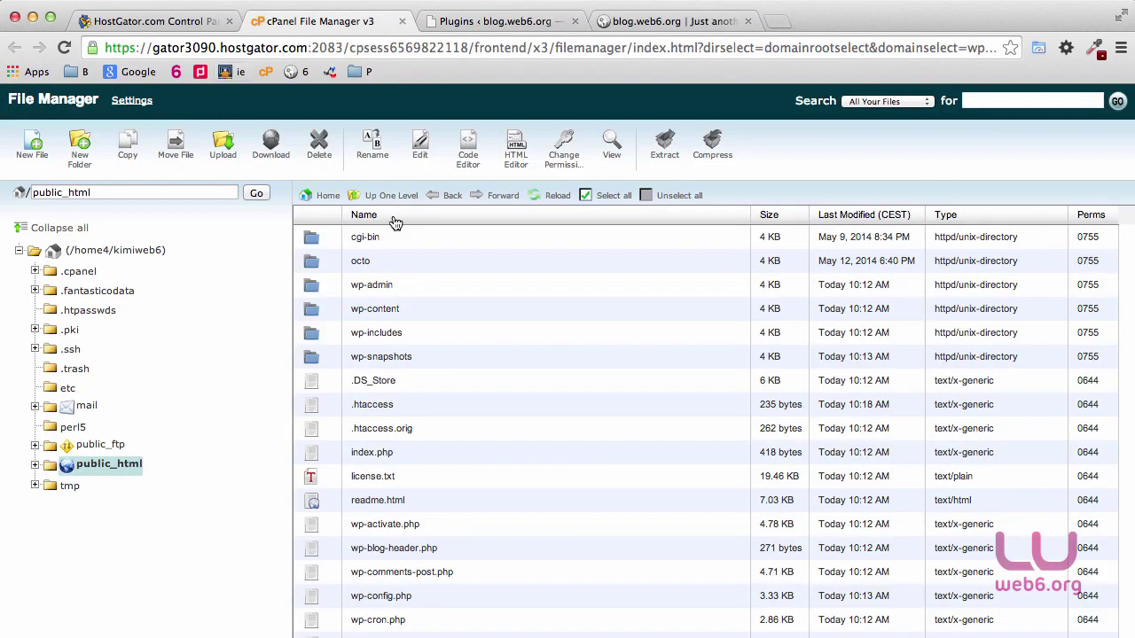
# Refresh public_html to confirm wp-snapshots is gone, then close File Manager
pyautogui.click(554, 195)
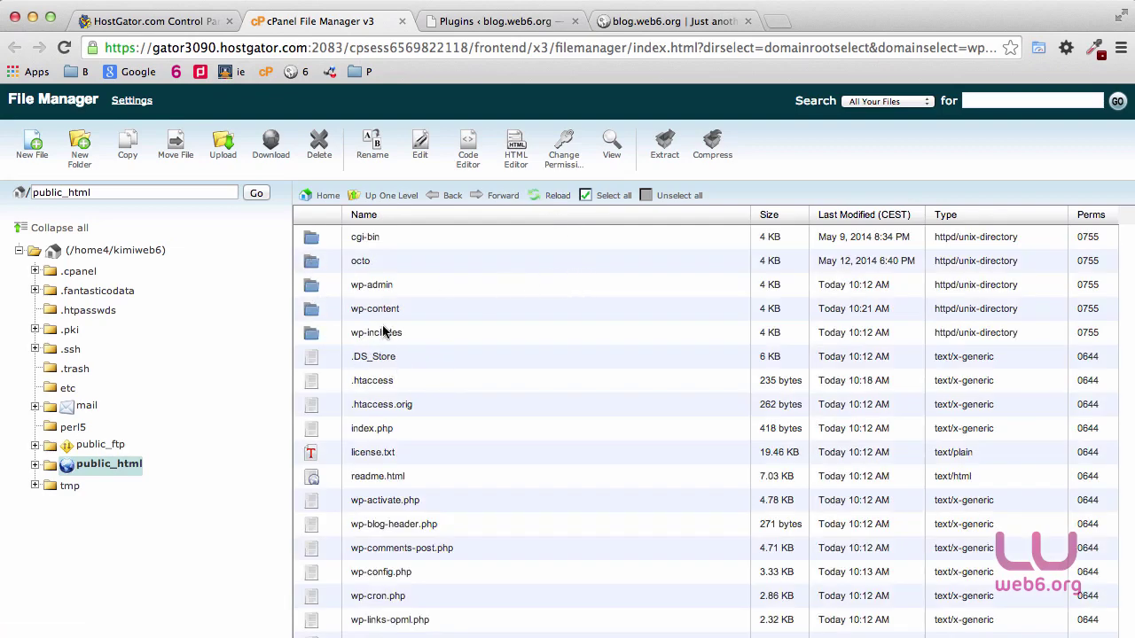
pyautogui.scroll(-3, 494, 434)
pyautogui.scroll(4, 492, 435)
pyautogui.click(402, 20)
# Review the zuzuz86_ database tables in phpMyAdmin, then close it
pyautogui.click(181, 21)
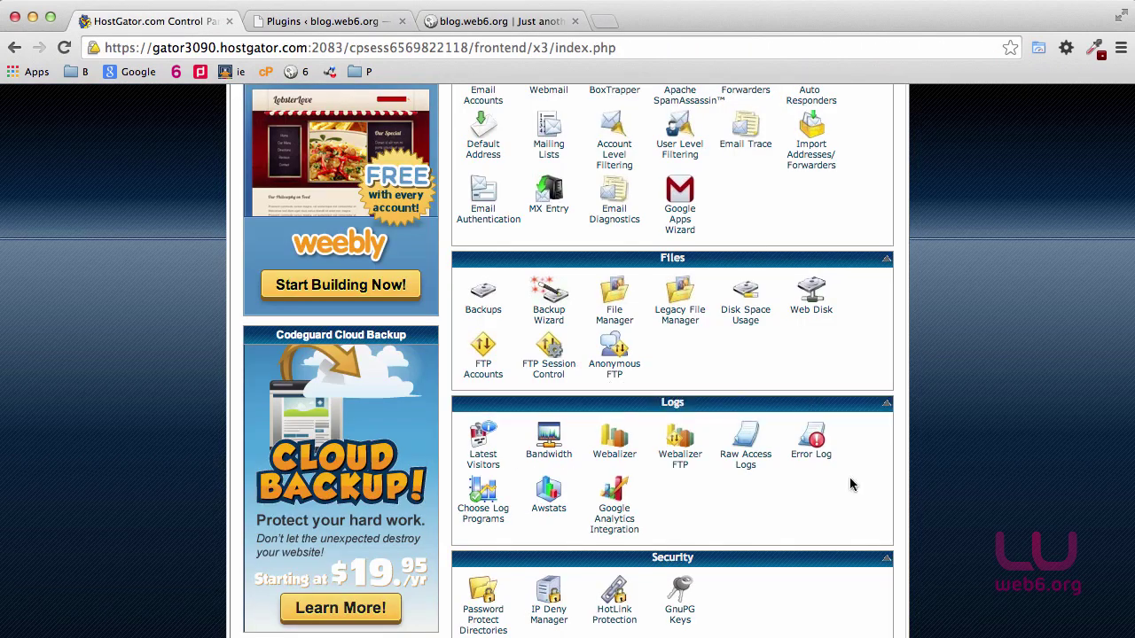
pyautogui.scroll(-5, 852, 484)
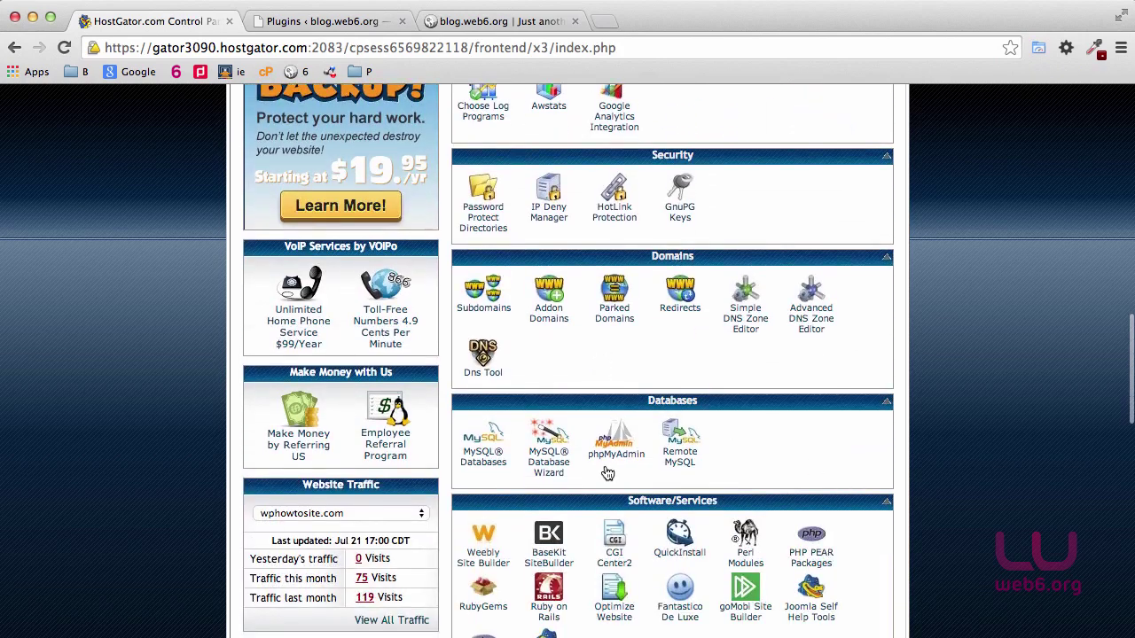
pyautogui.click(616, 450)
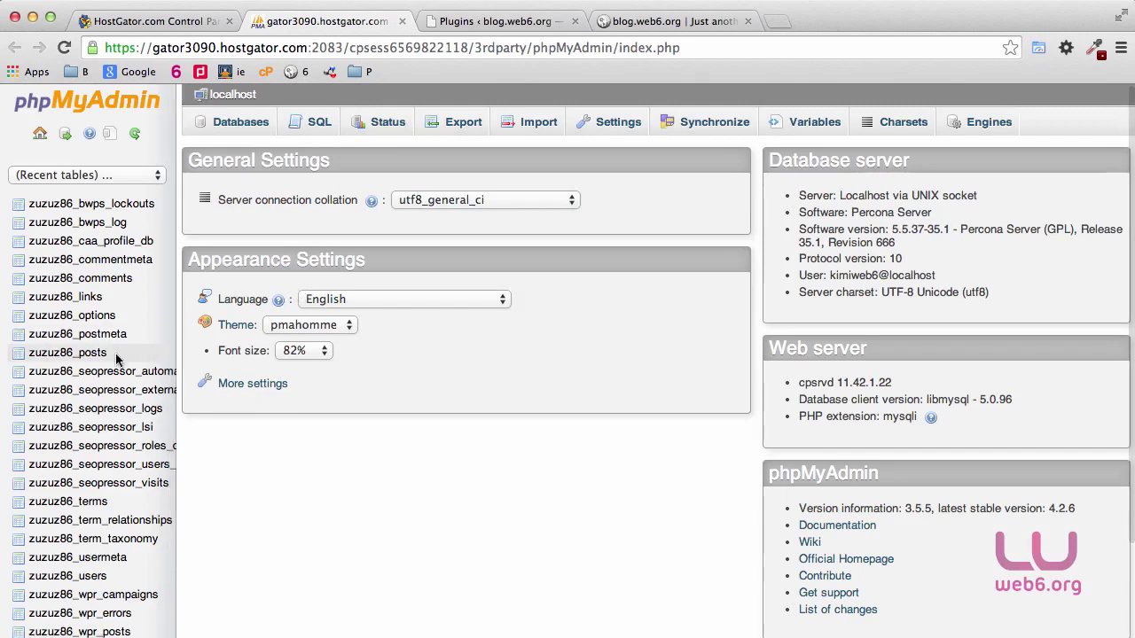
pyautogui.moveTo(178, 346); pyautogui.dragTo(326, 355)
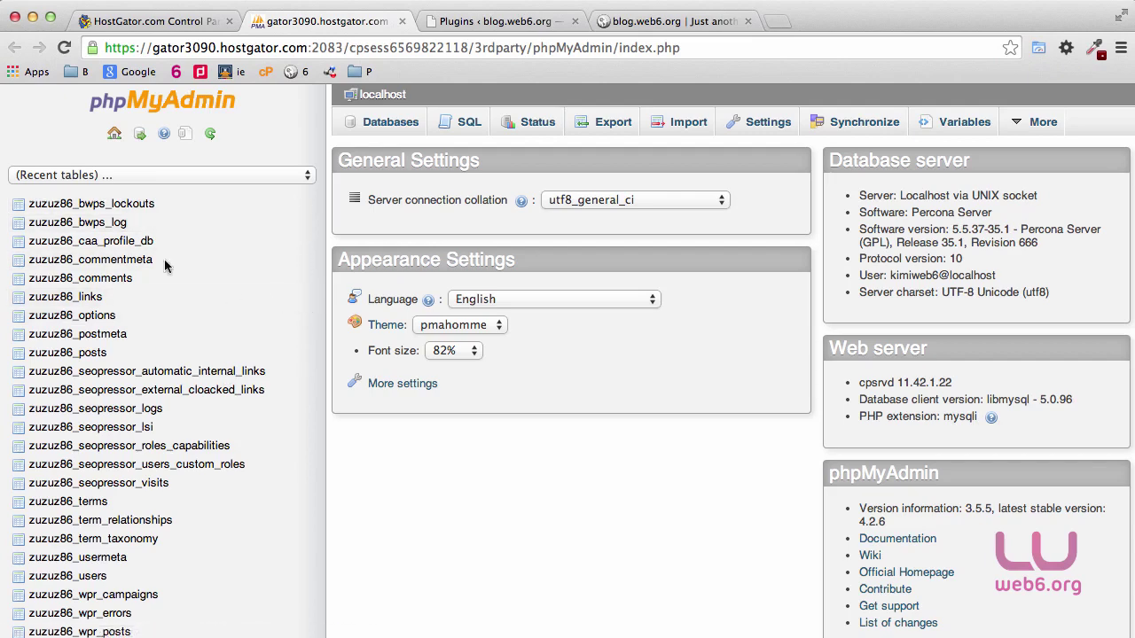
pyautogui.scroll(-1, 204, 177)
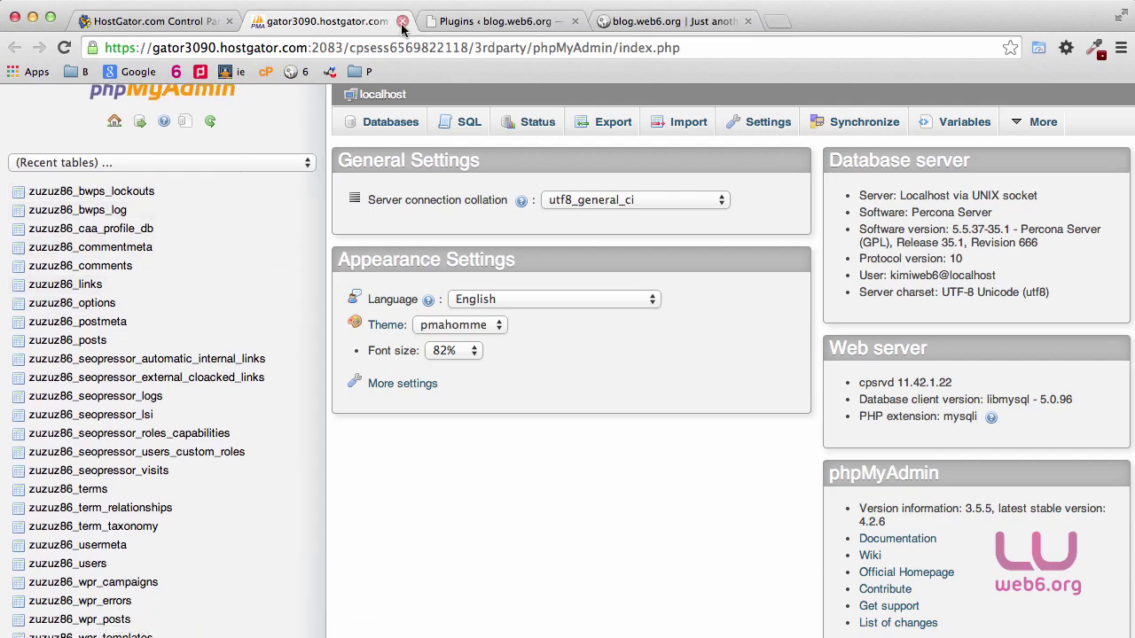
pyautogui.click(401, 21)
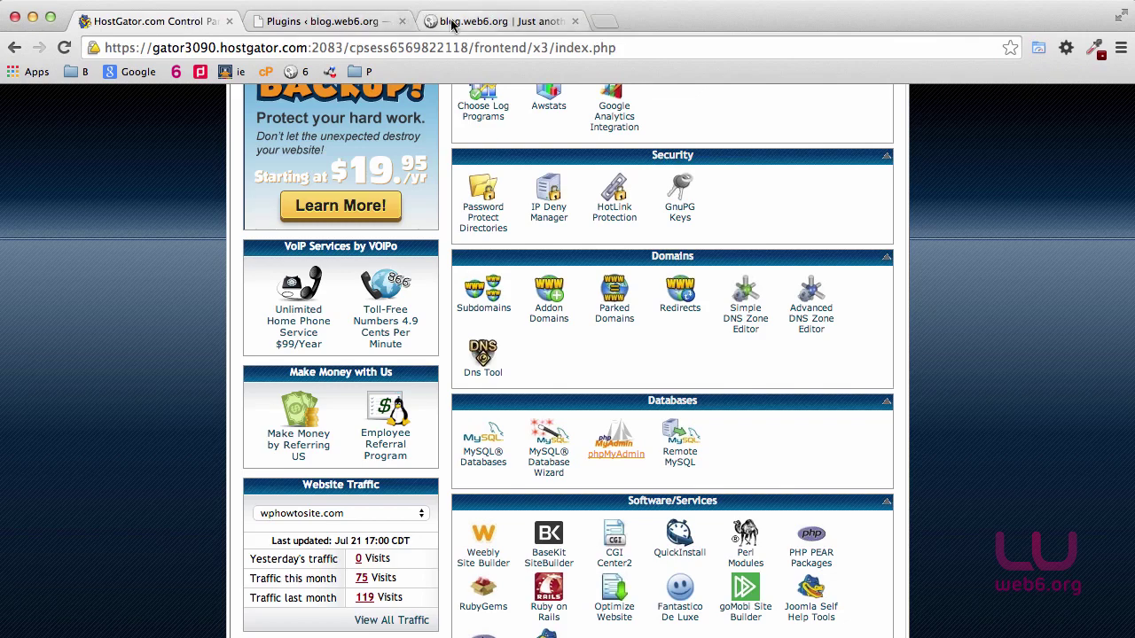
pyautogui.click(448, 20)
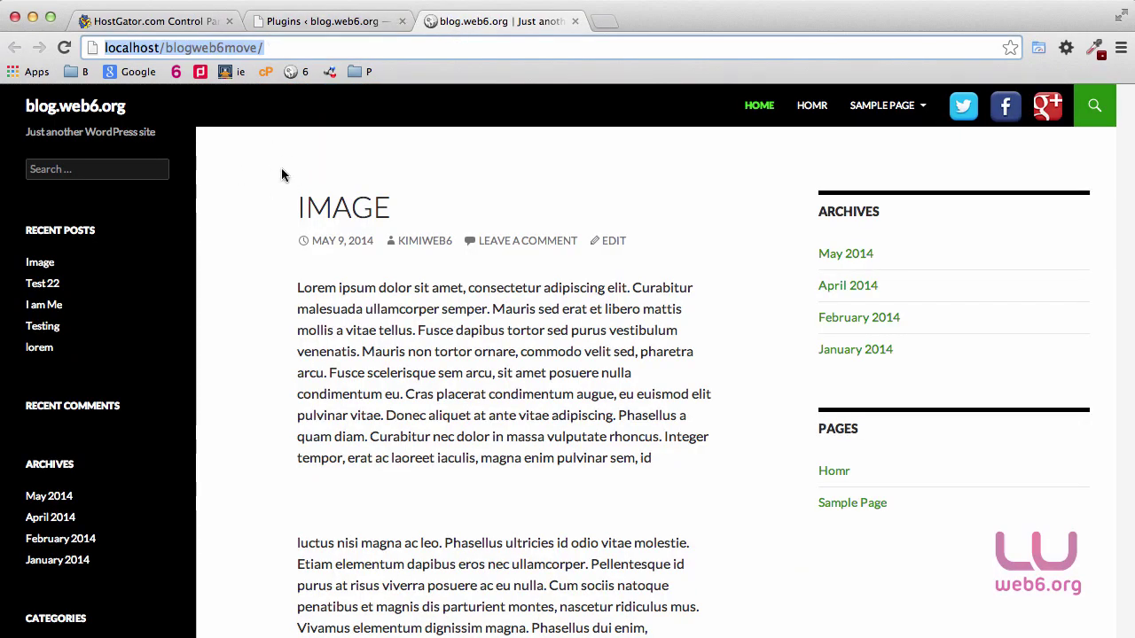